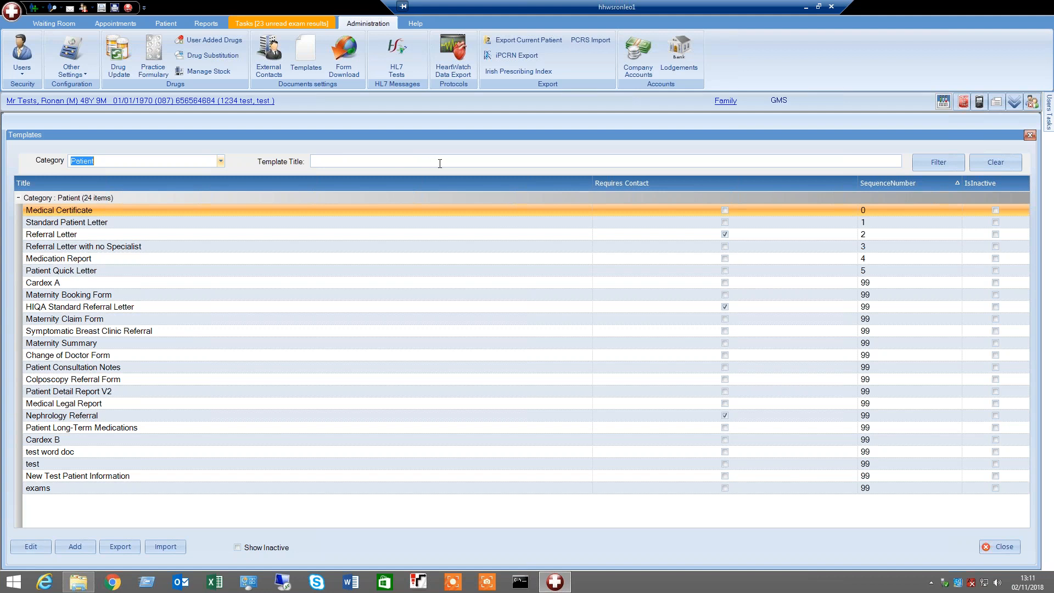
# Open the document of the Standard Patient Letter template for editing
pyautogui.click(108, 225)
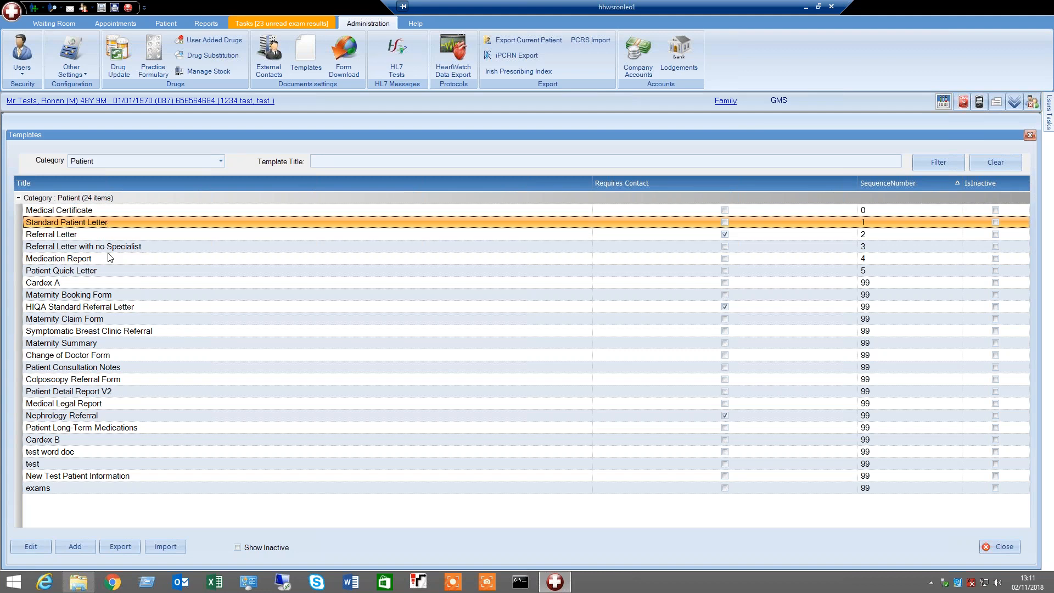
pyautogui.click(42, 549)
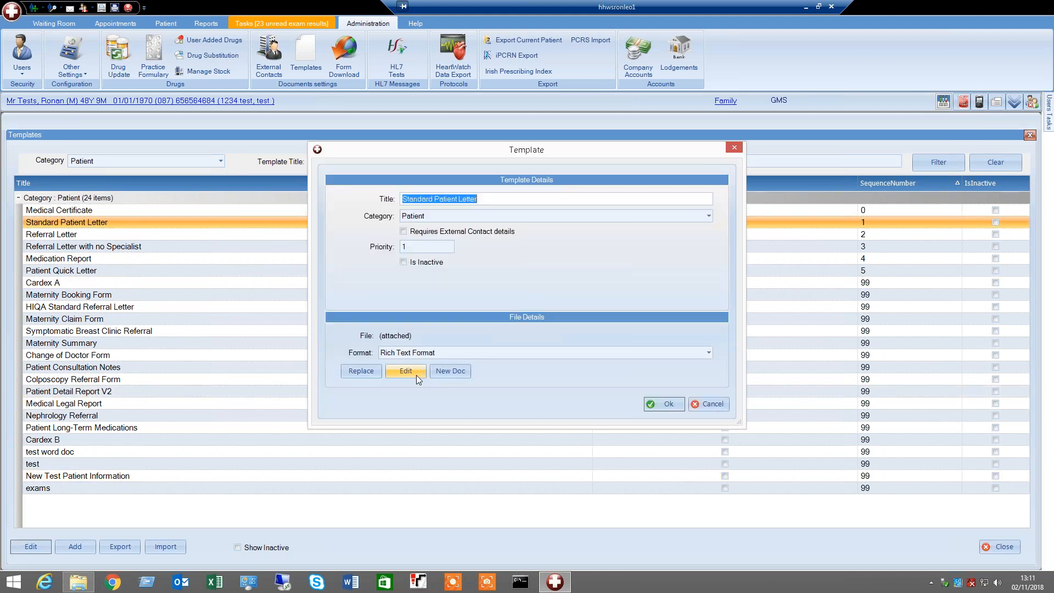
pyautogui.click(410, 372)
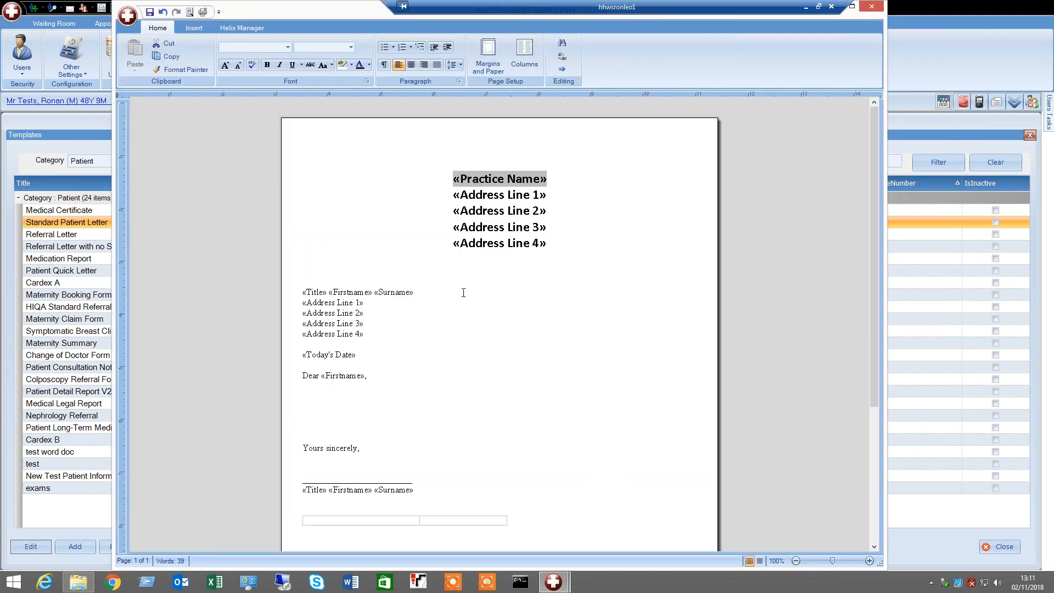
# Add the body text "Thank you for seeing this patient." below the greeting, and save the changed template
pyautogui.click(464, 293)
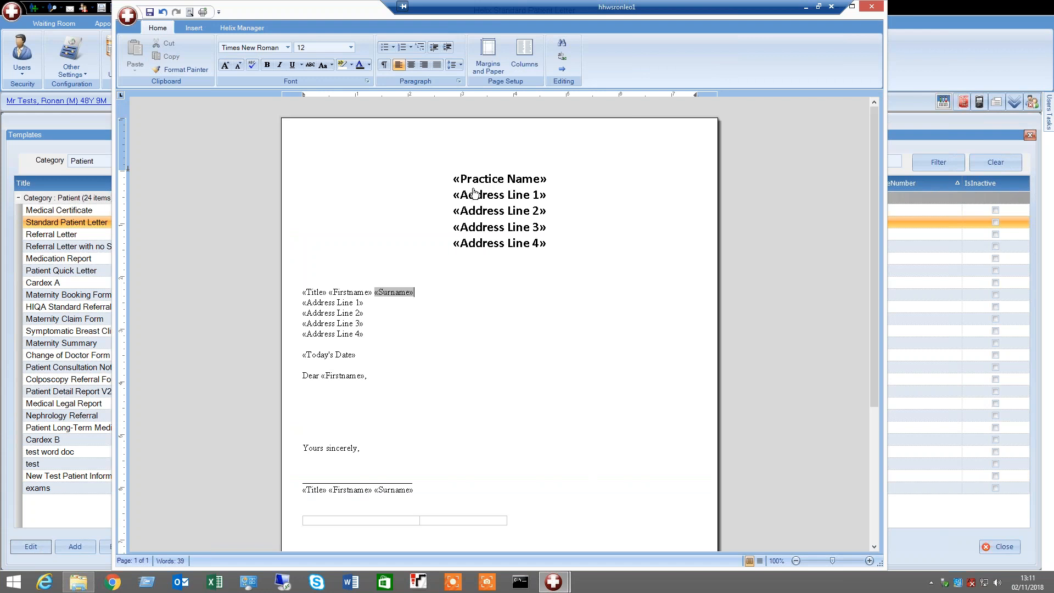
pyautogui.click(319, 408)
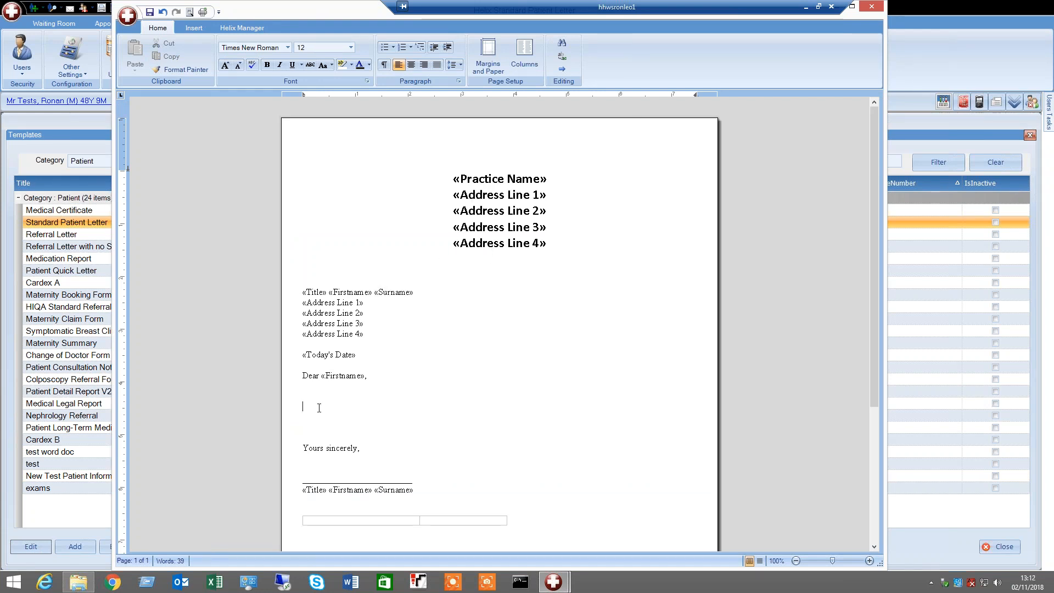
pyautogui.write('Thank you ')
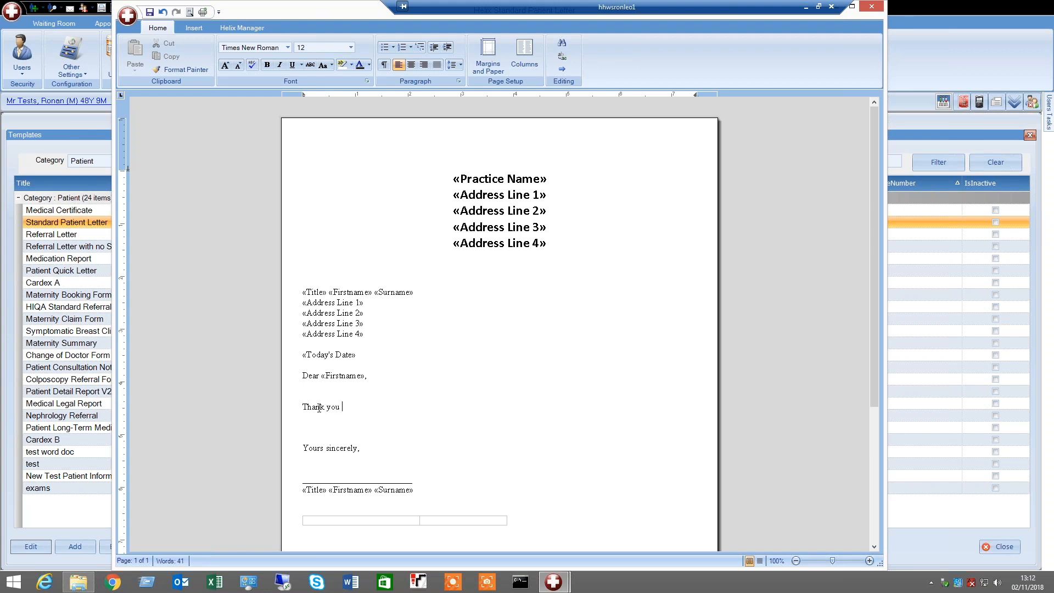
pyautogui.write('for seeing this patient')
pyautogui.click(872, 6)
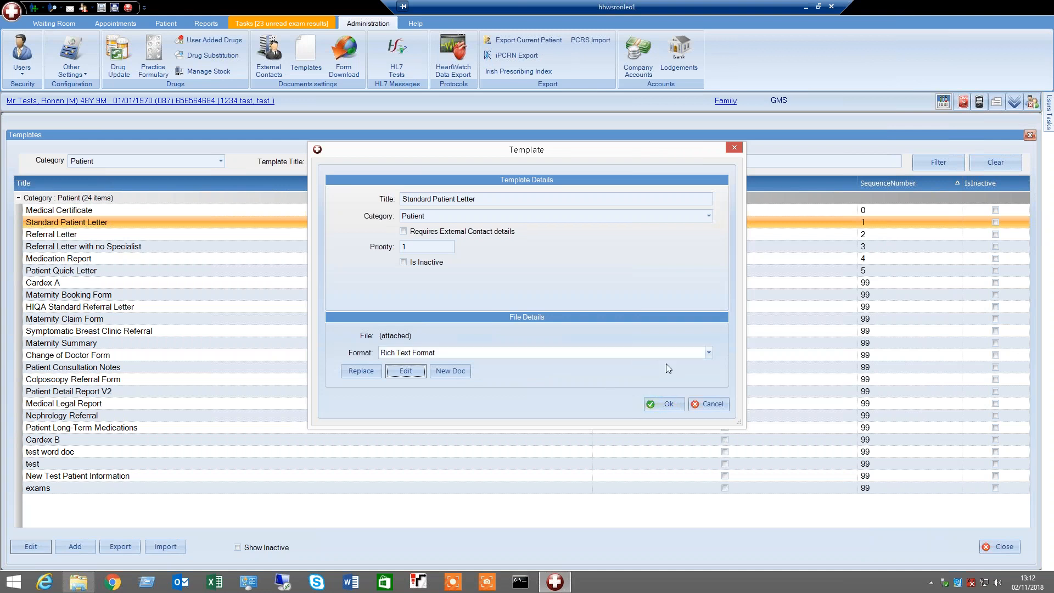
pyautogui.click(667, 403)
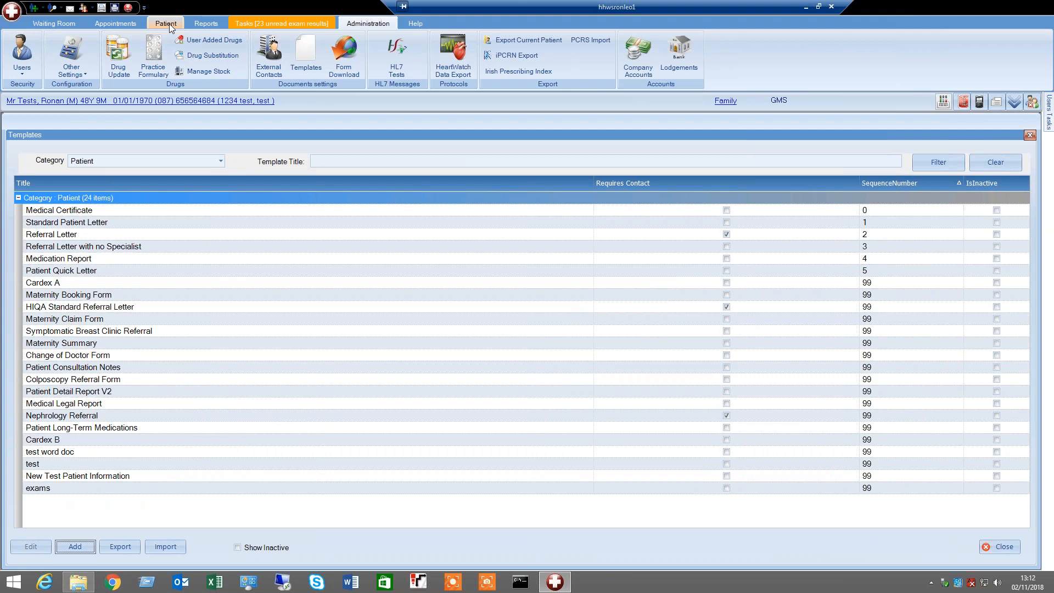
# Create a new letter for the current patient from the Standard Patient Letter template
pyautogui.click(166, 24)
pyautogui.click(324, 183)
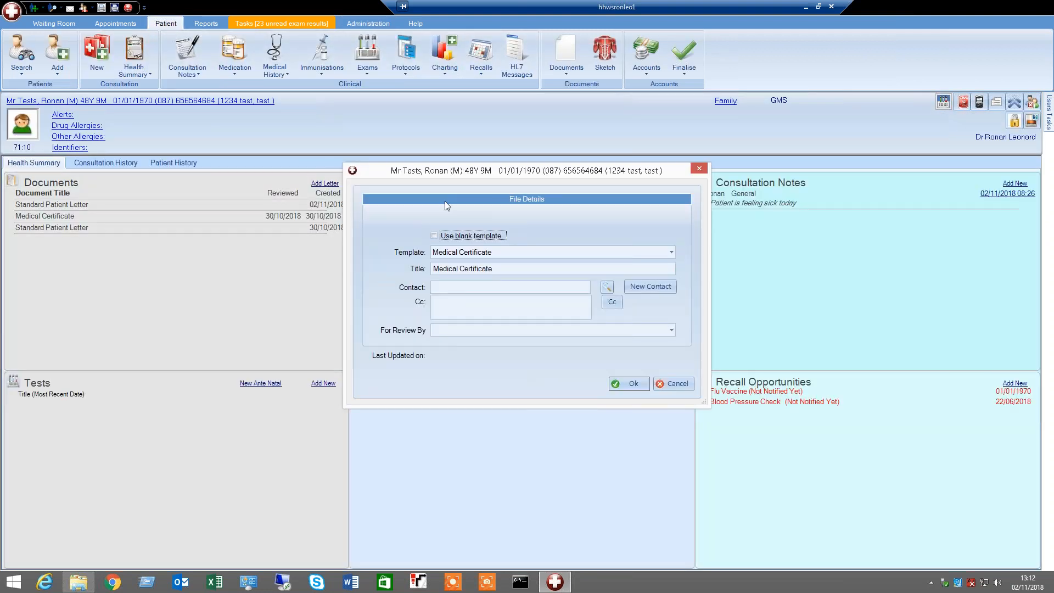
pyautogui.click(529, 252)
pyautogui.click(500, 275)
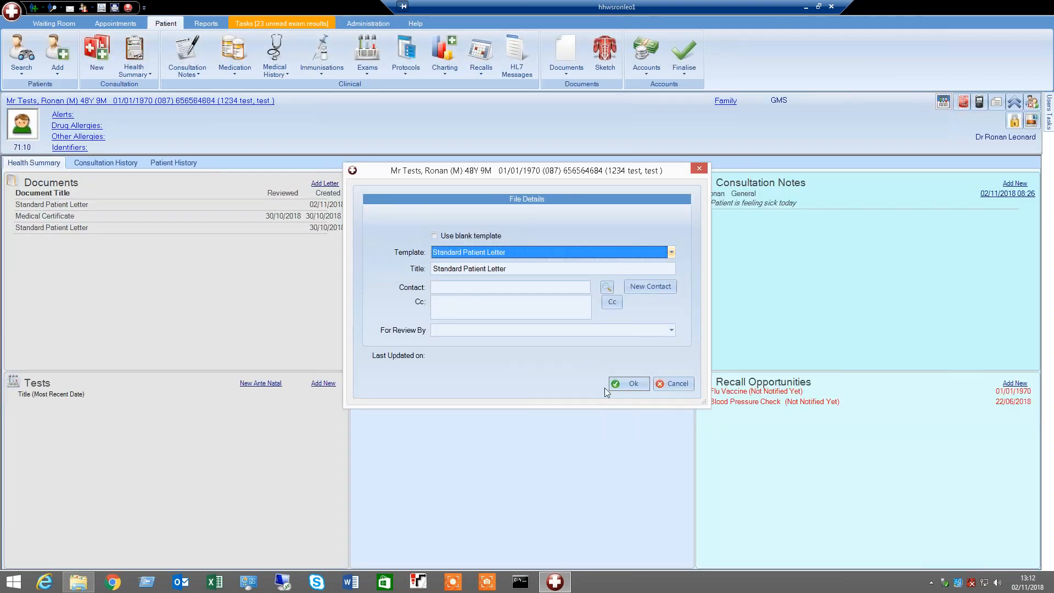
pyautogui.click(629, 384)
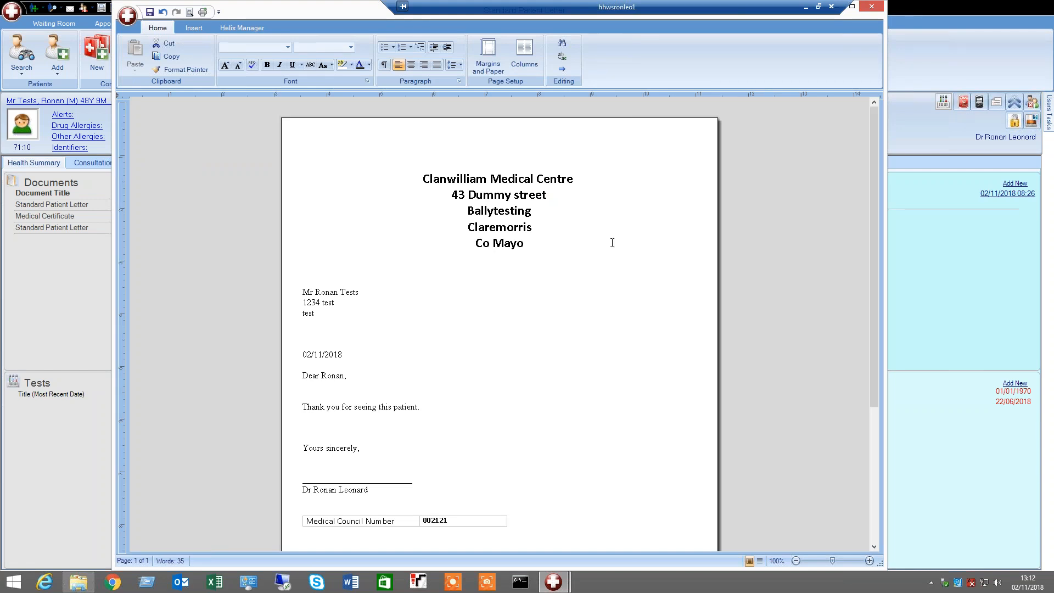
# Highlight the patient's name and address lines in the generated letter and close the document
pyautogui.moveTo(324, 310); pyautogui.dragTo(298, 283)
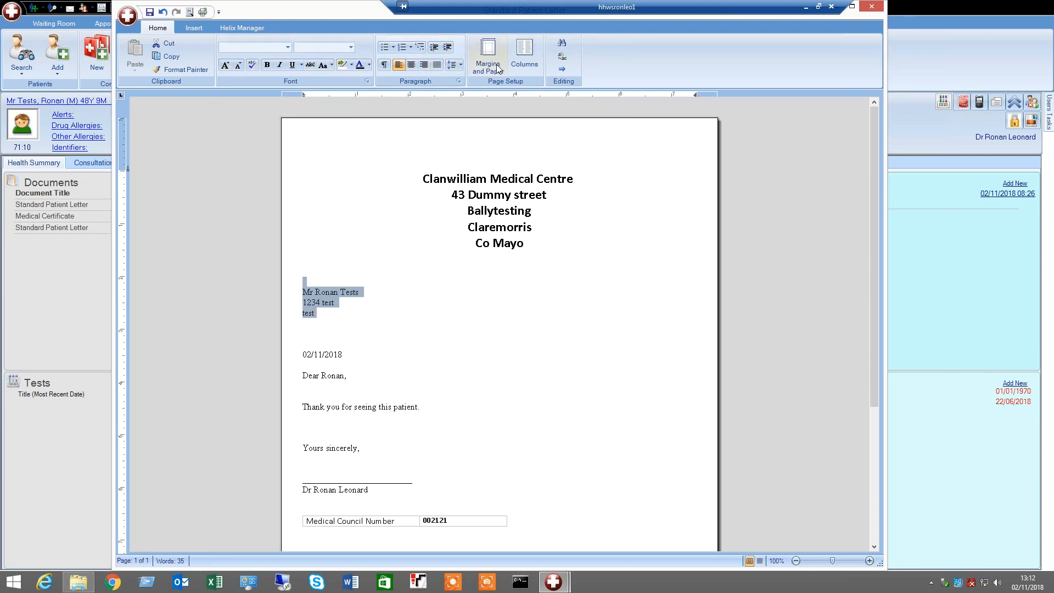
pyautogui.click(871, 6)
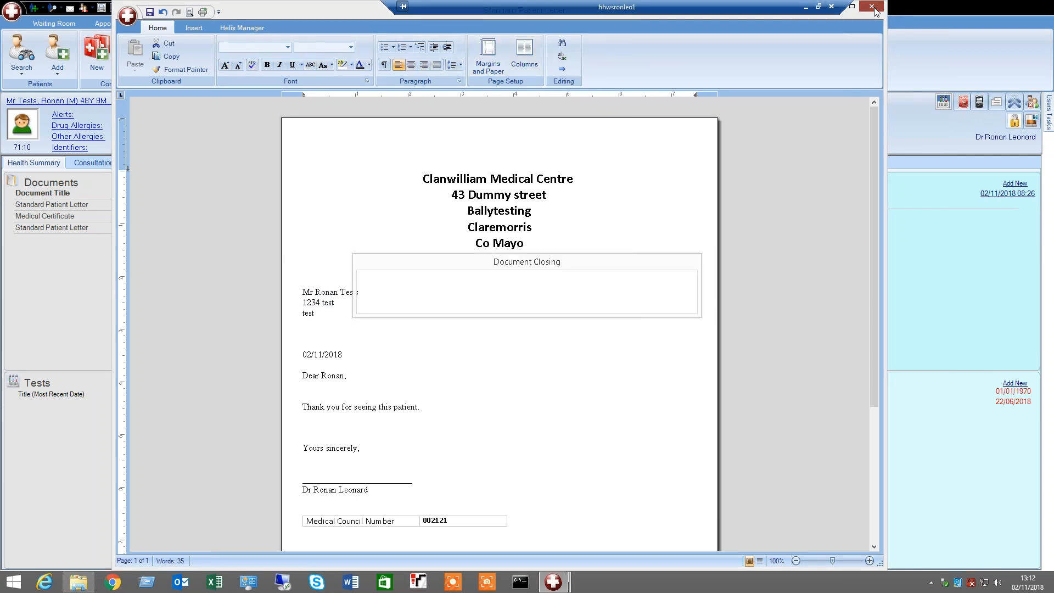
pyautogui.click(426, 303)
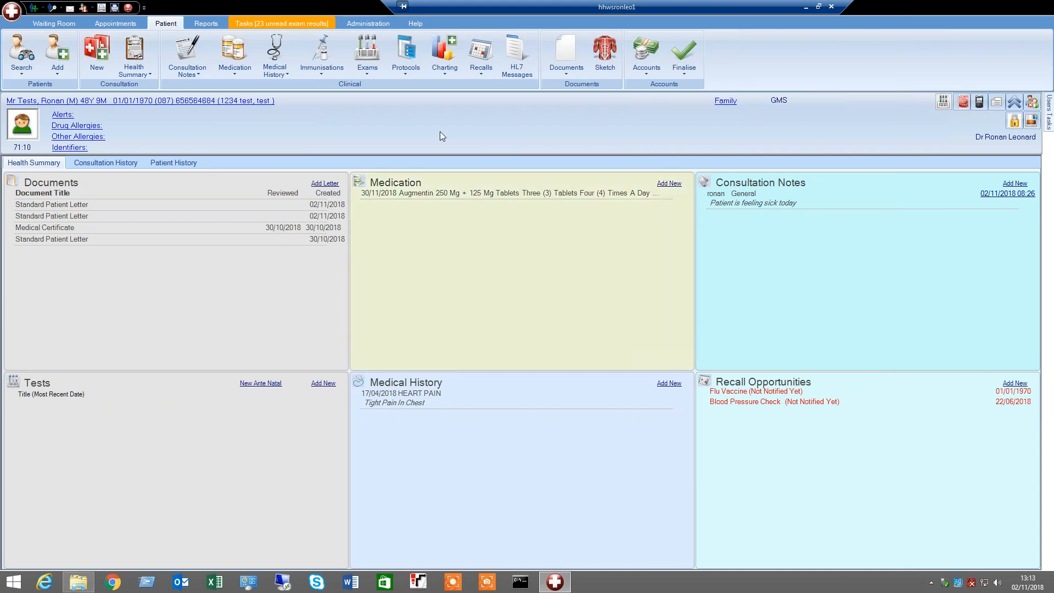
# Add a new document template titled "Test Template" in the Patient category
pyautogui.click(358, 23)
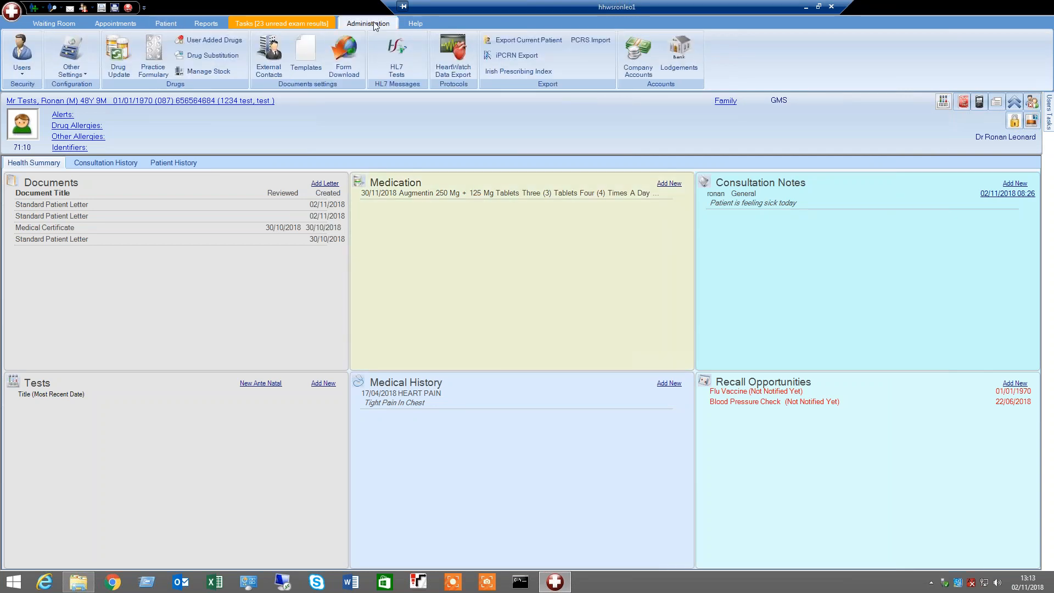
pyautogui.click(313, 48)
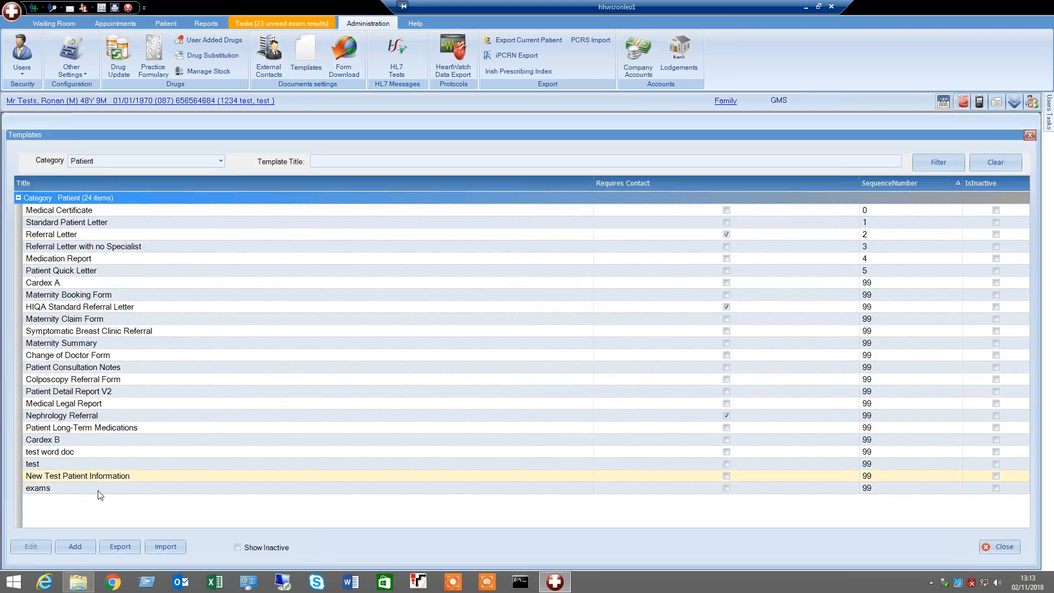
pyautogui.click(75, 547)
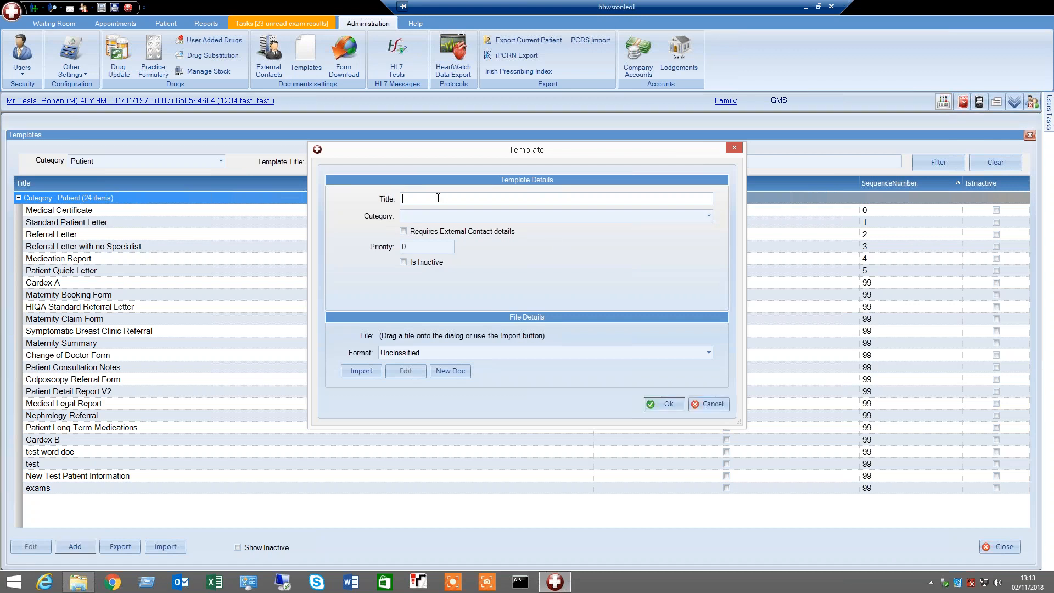
pyautogui.write('Test Template')
pyautogui.click(464, 216)
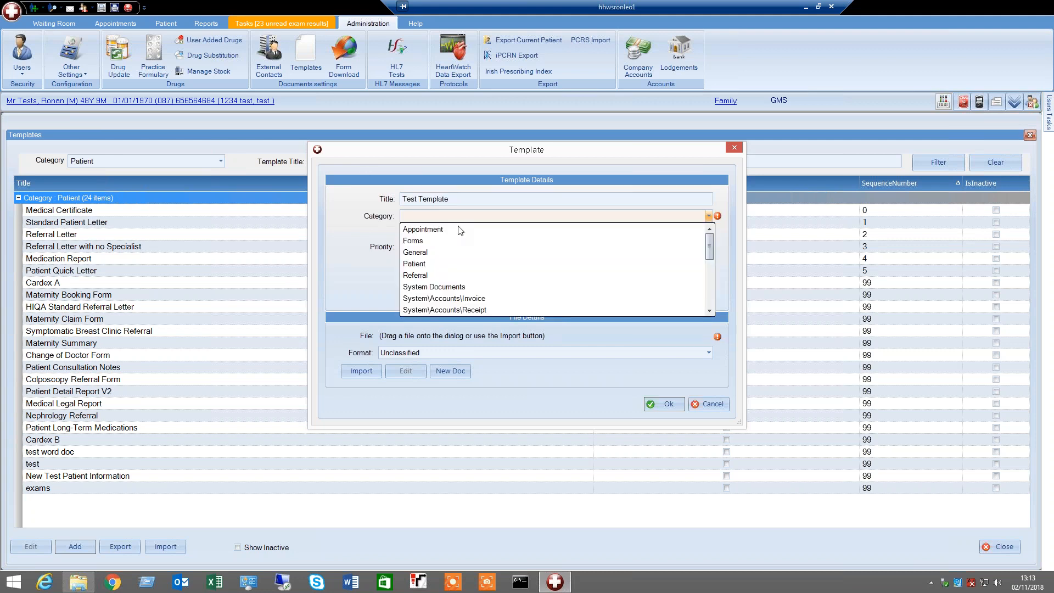
pyautogui.click(429, 264)
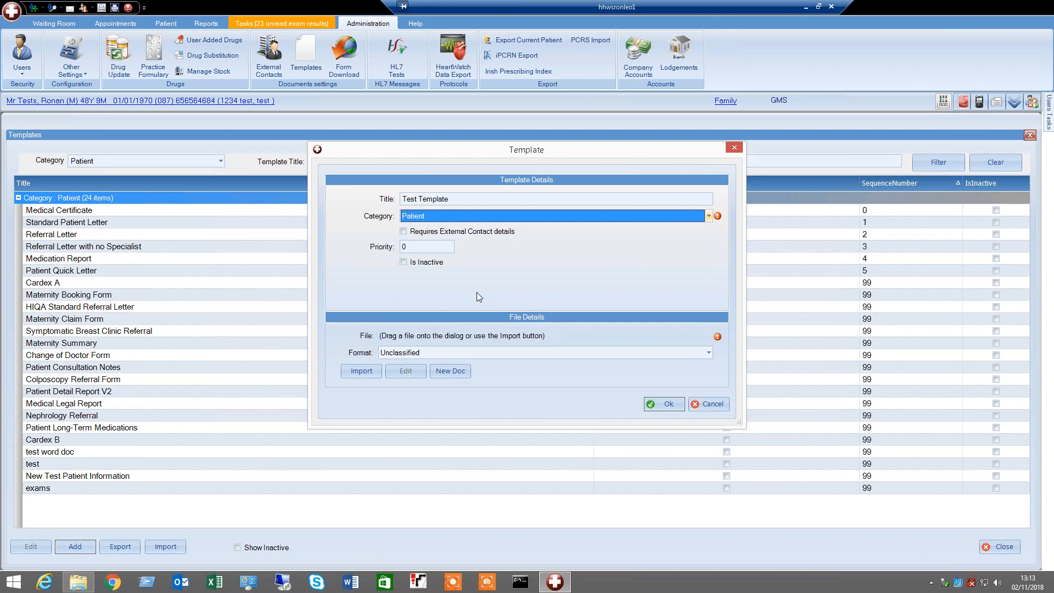
# Create a blank document for the template and insert the Practice Name merge field on its first line
pyautogui.click(459, 371)
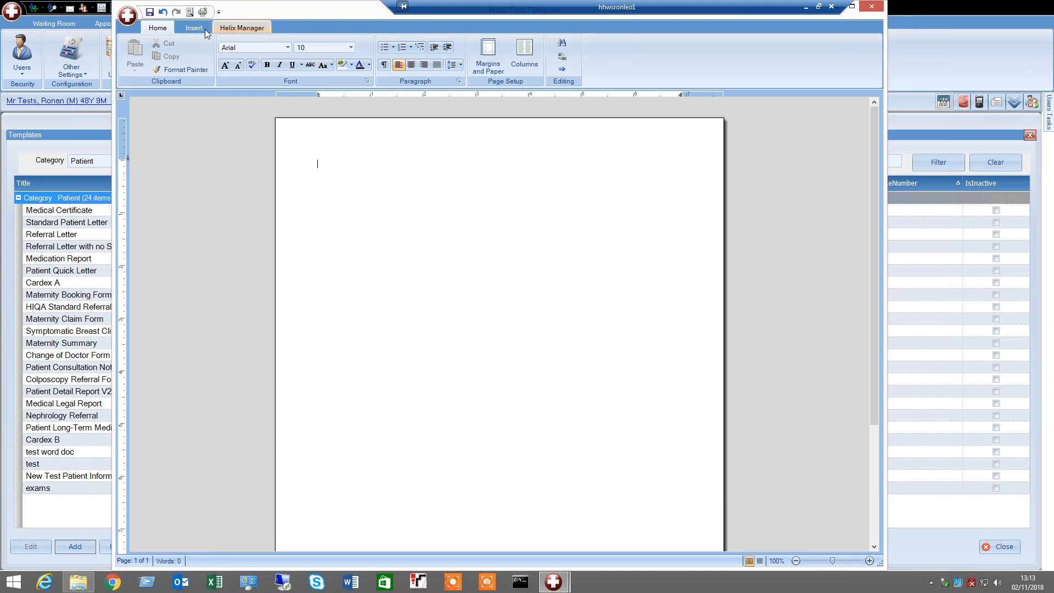
pyautogui.click(237, 28)
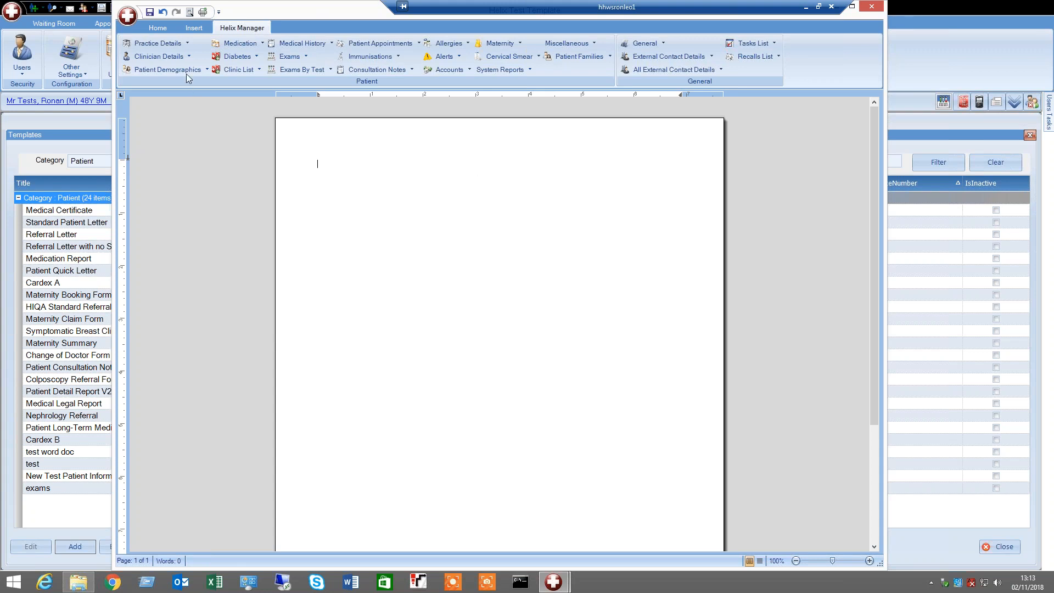
pyautogui.click(181, 44)
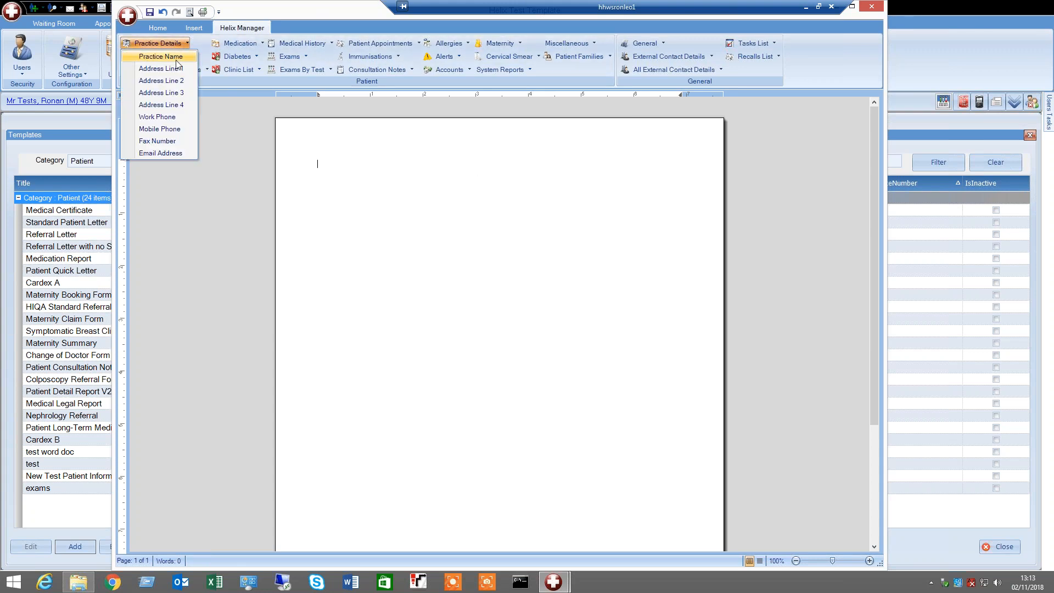
pyautogui.click(176, 58)
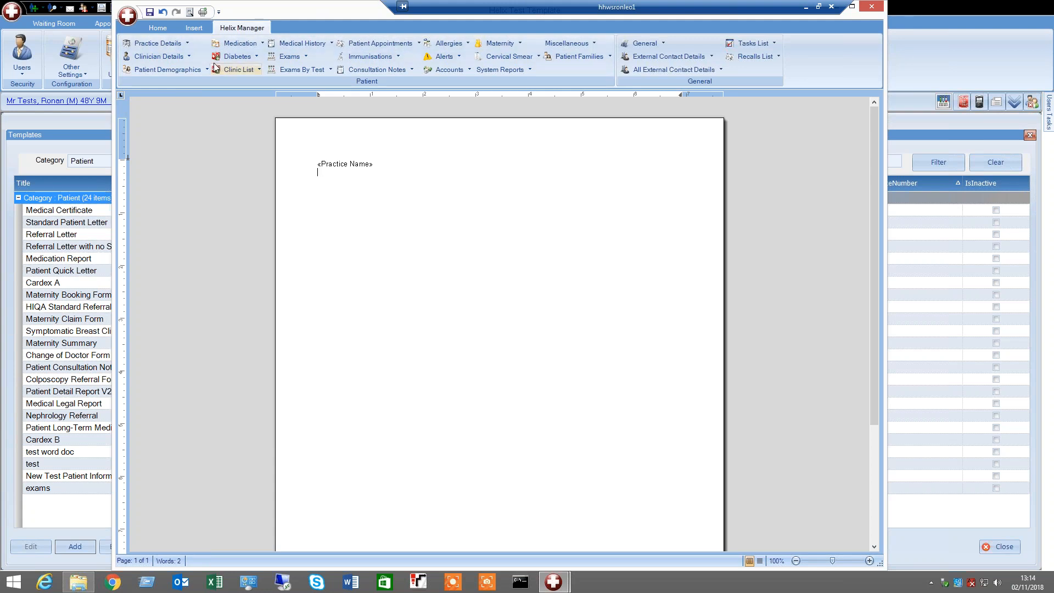
# Insert the practice's Address Line 1 to Address Line 4 merge fields below the practice name, each on its own line
pyautogui.click(187, 44)
pyautogui.click(161, 69)
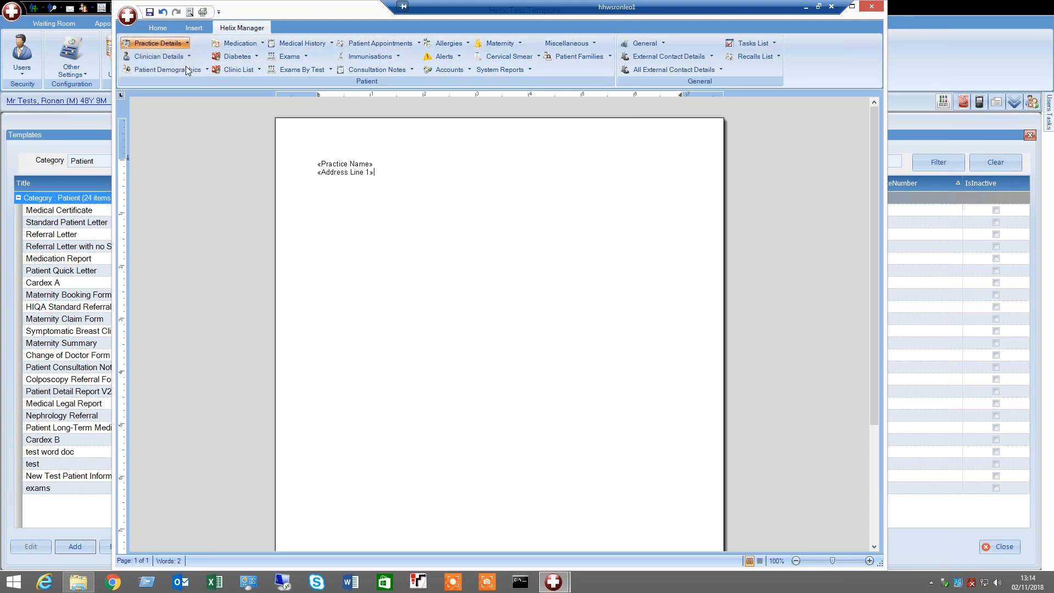
pyautogui.click(186, 44)
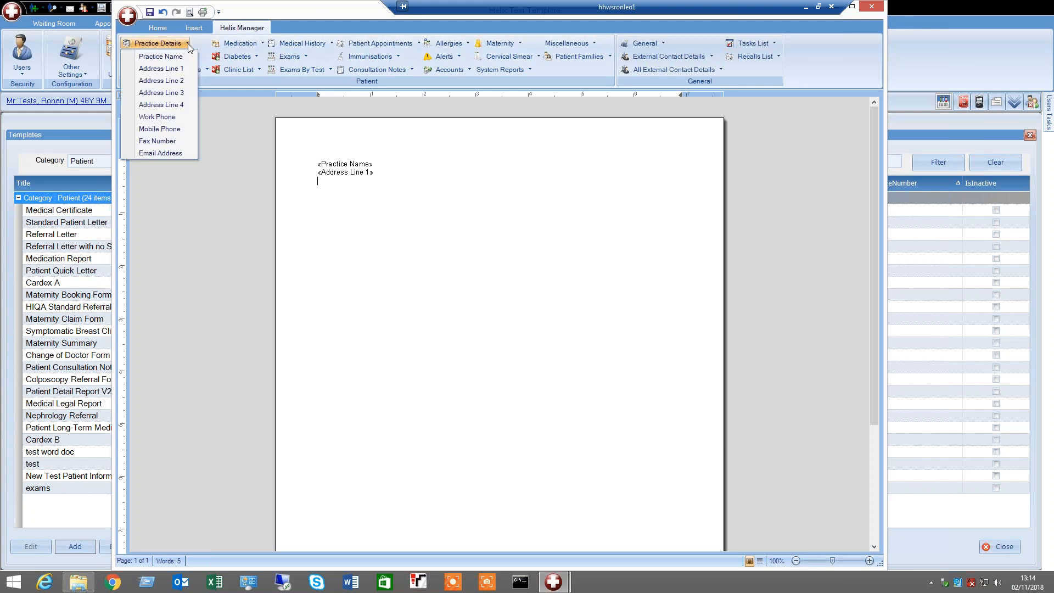
pyautogui.click(179, 80)
pyautogui.press('Return')
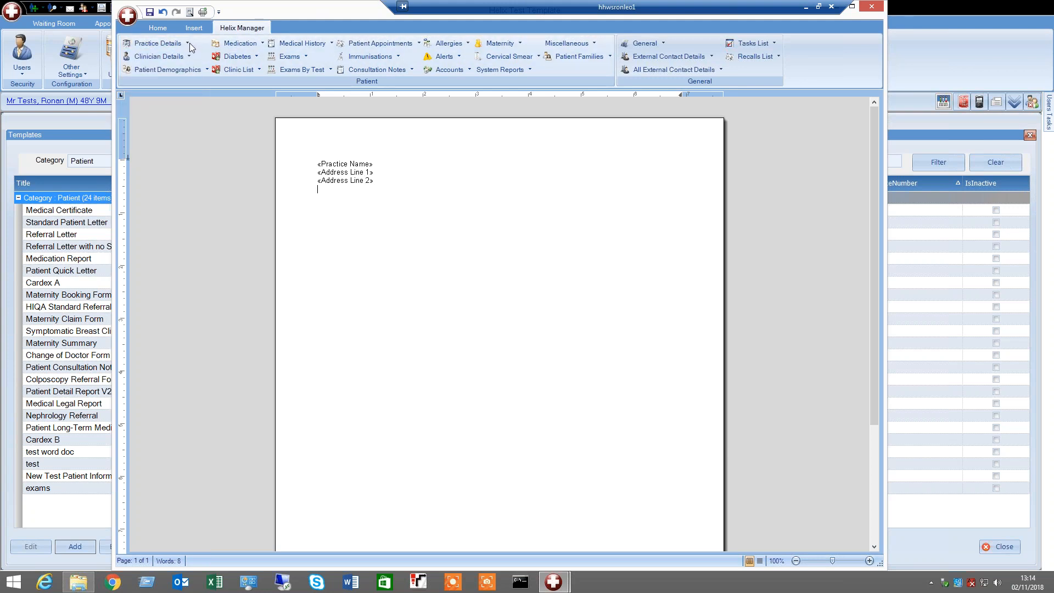
pyautogui.click(186, 43)
pyautogui.click(160, 92)
pyautogui.press('Return')
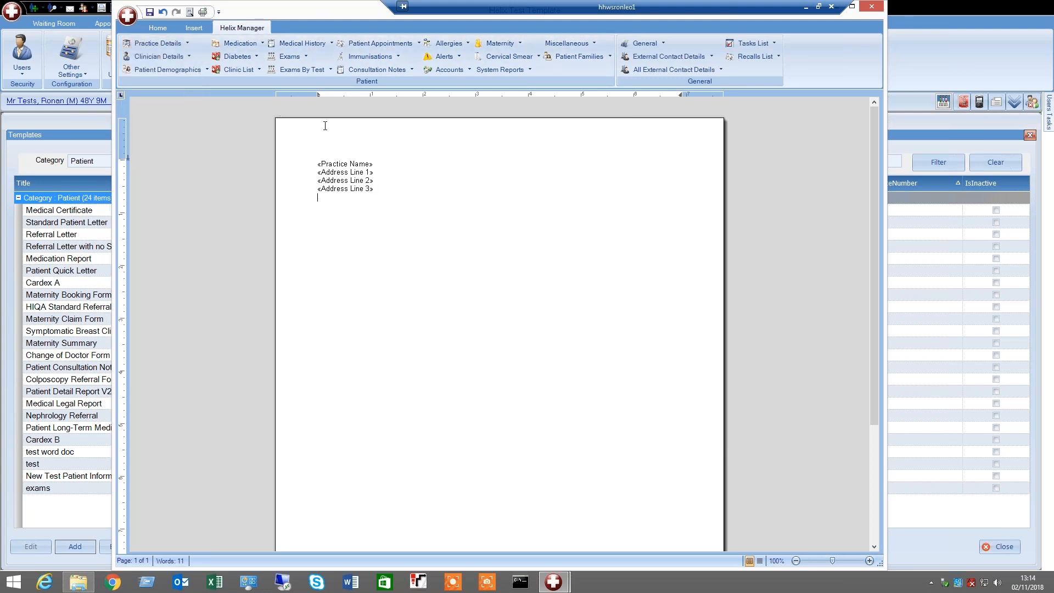
pyautogui.click(187, 44)
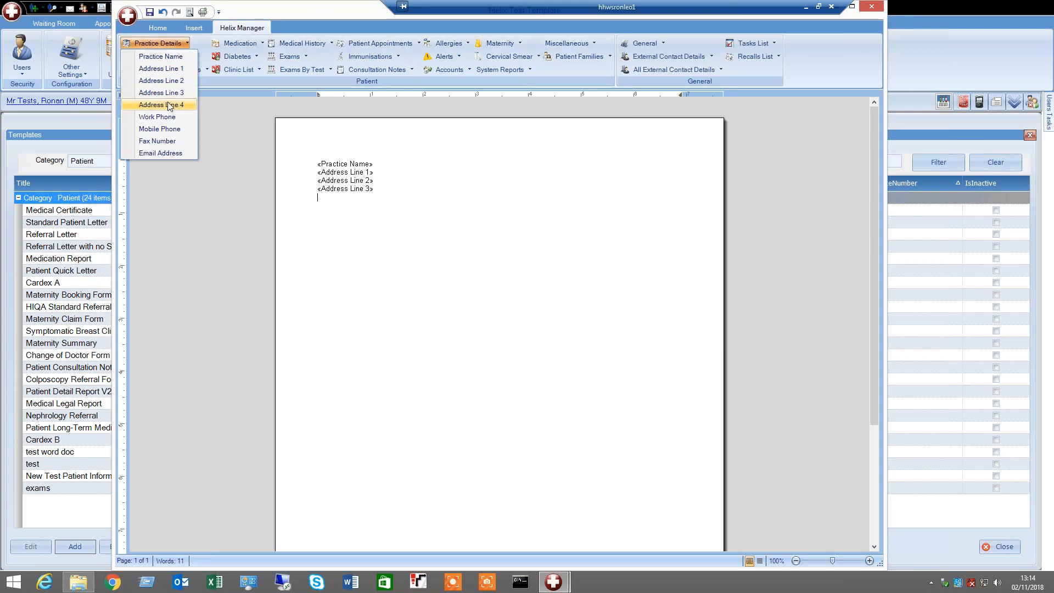
pyautogui.click(167, 102)
pyautogui.press('Return')
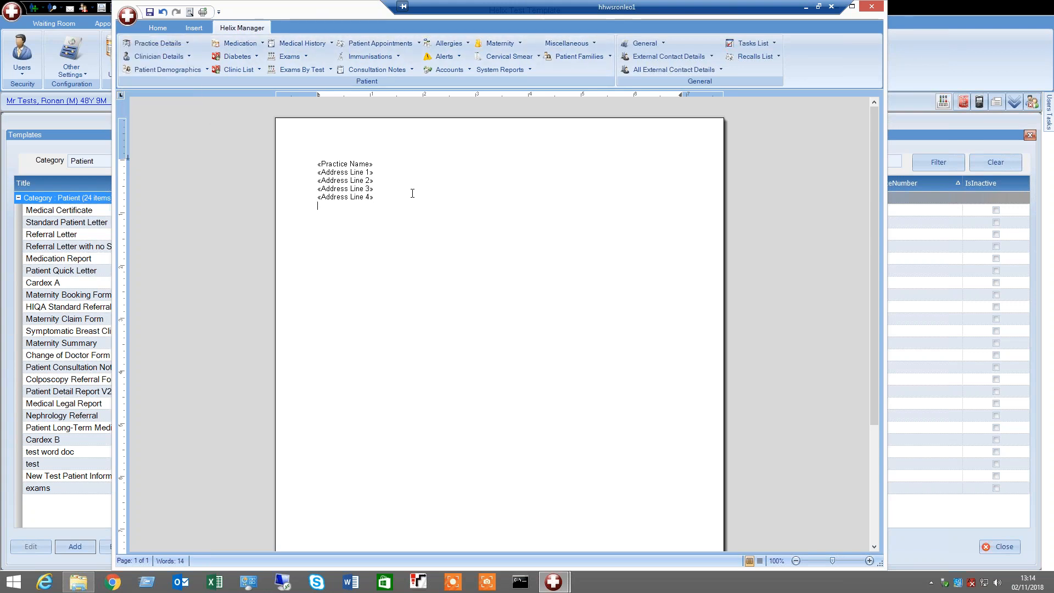
# Centre the practice name and address fields at font size 22 and place the cursor on a new line below them
pyautogui.click(161, 29)
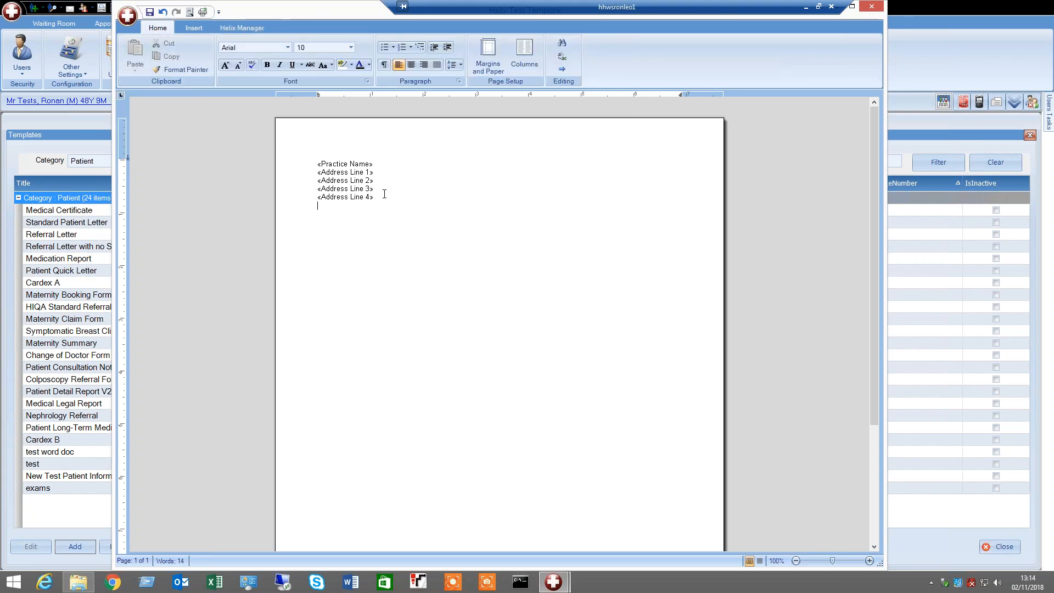
pyautogui.moveTo(377, 197); pyautogui.dragTo(270, 145)
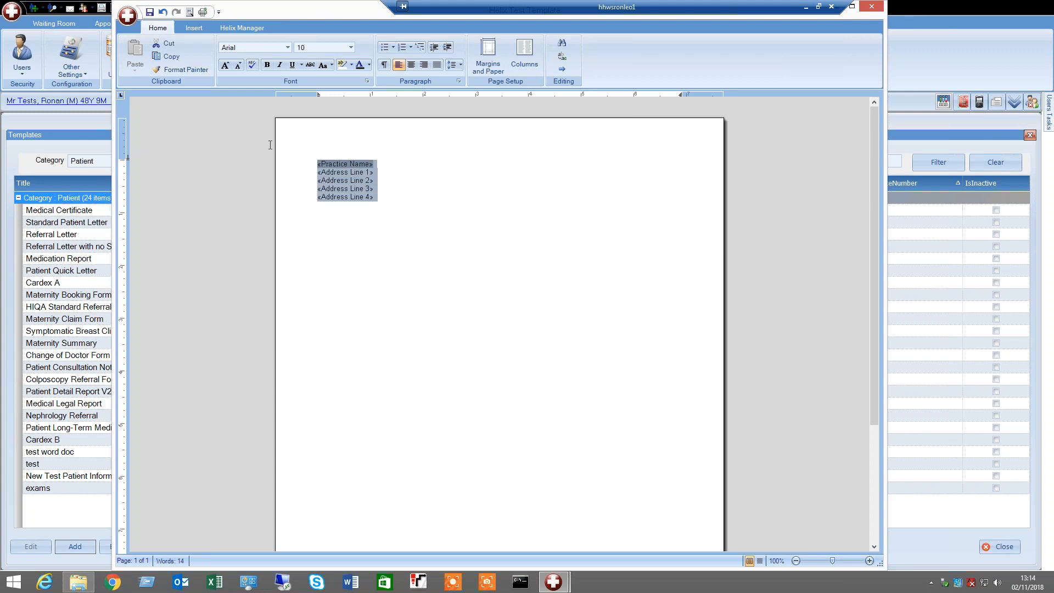
pyautogui.click(411, 65)
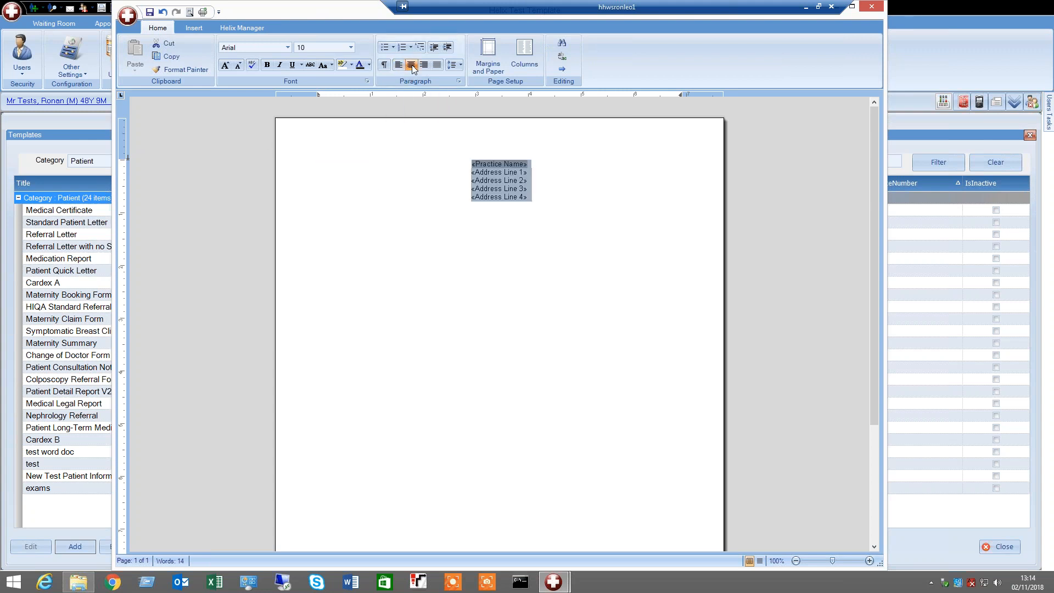
pyautogui.click(351, 47)
pyautogui.click(312, 157)
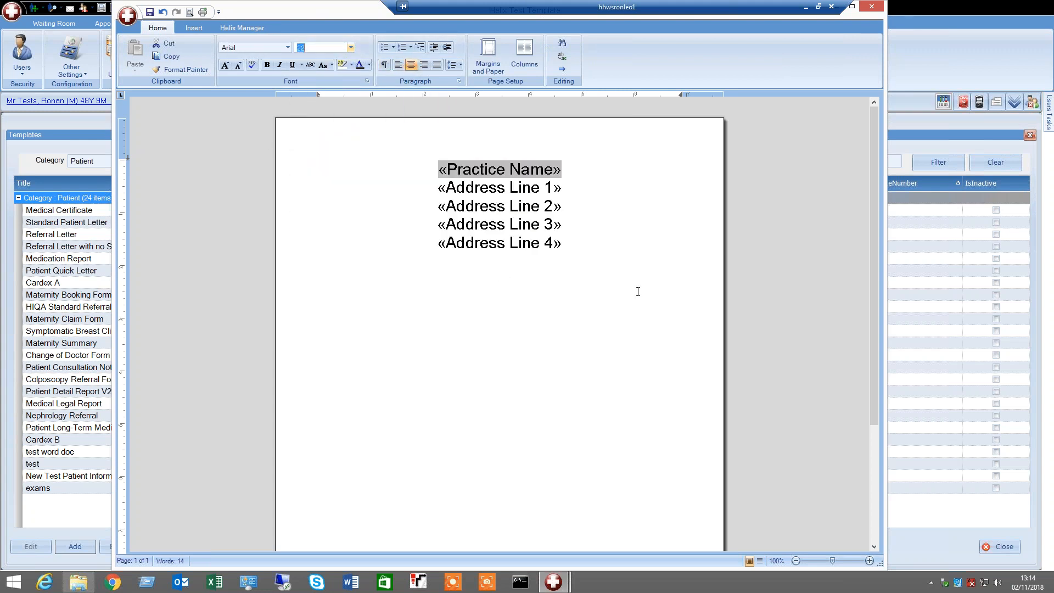
pyautogui.click(589, 250)
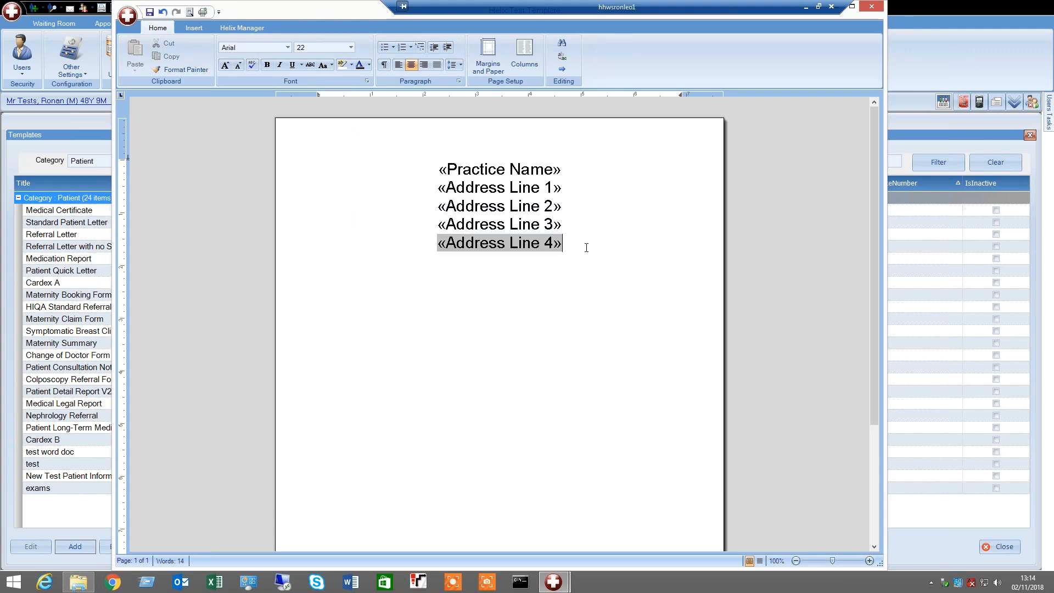
pyautogui.click(586, 248)
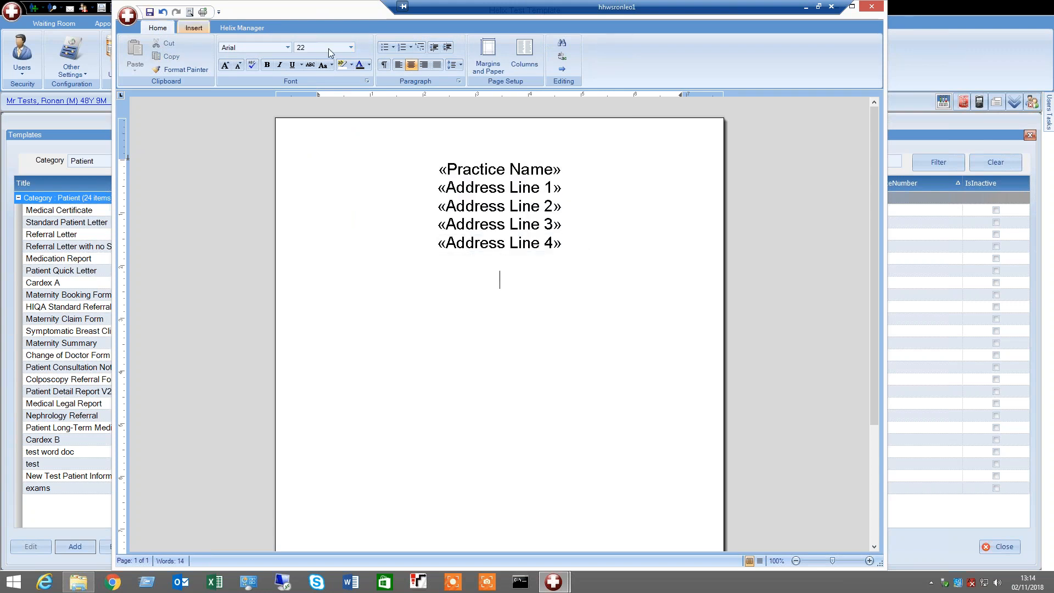
# Left-align the empty line below the practice address fields and set its font size to 10
pyautogui.click(399, 66)
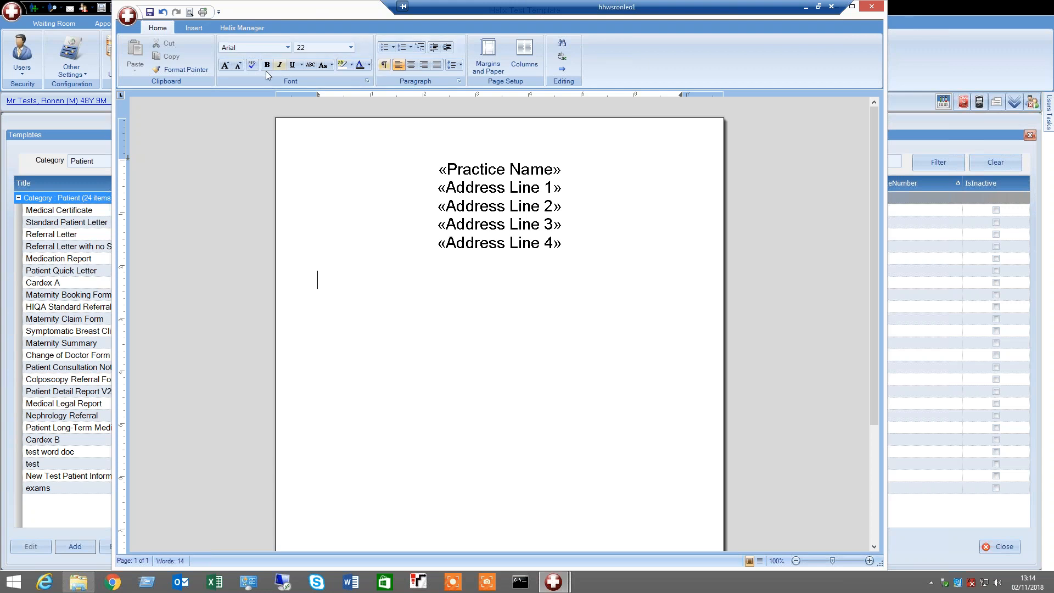
pyautogui.click(351, 48)
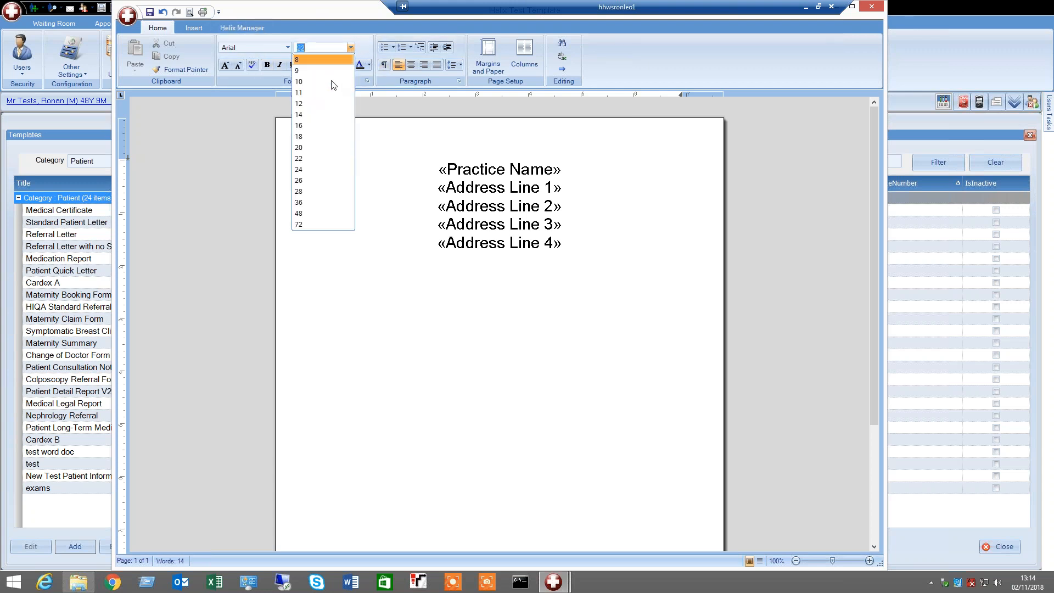
pyautogui.click(317, 83)
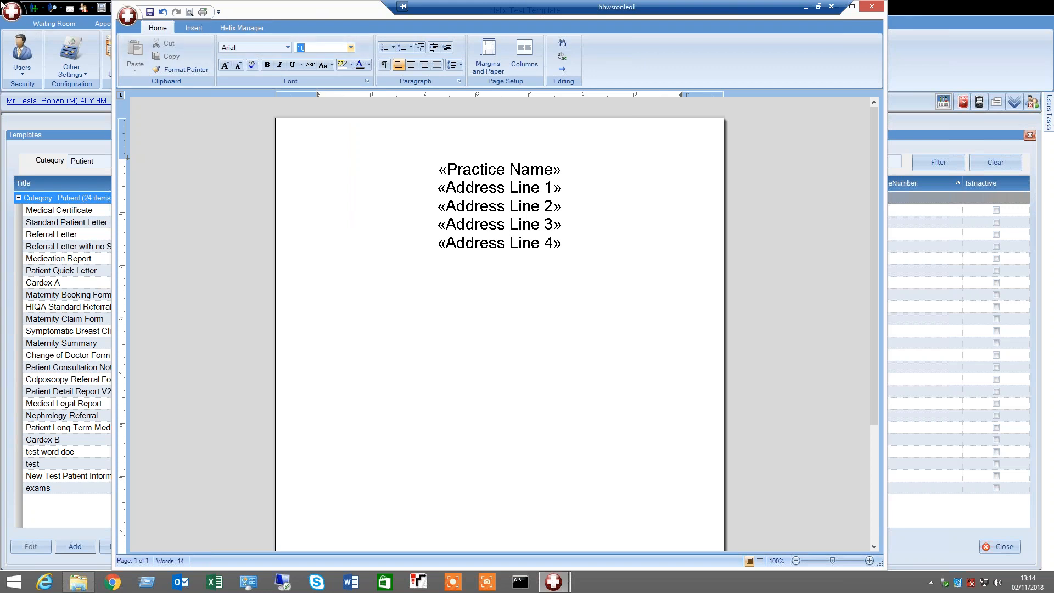
pyautogui.click(317, 283)
# Start a reference line below the address with "Re:" and the patient's Full Name merge field, followed by a comma
pyautogui.click(244, 27)
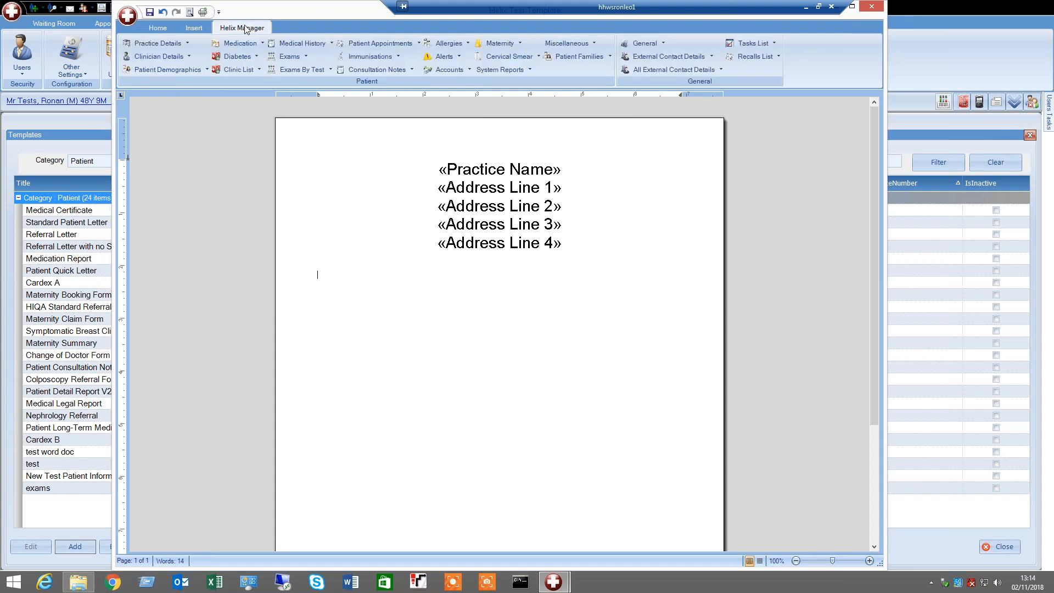
pyautogui.click(189, 57)
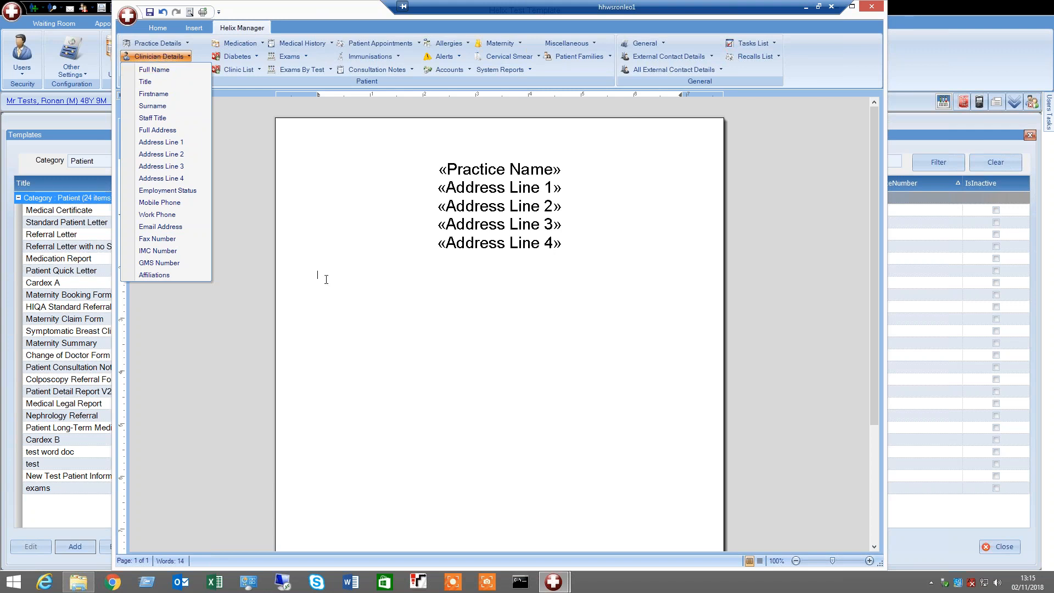
pyautogui.click(248, 82)
pyautogui.click(194, 74)
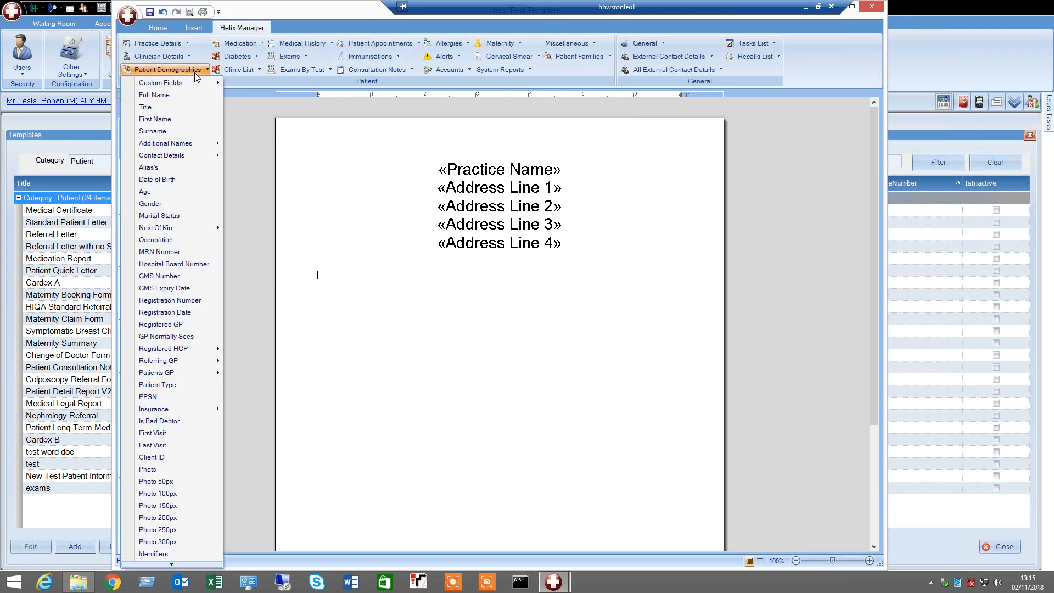
pyautogui.click(387, 318)
pyautogui.press('Return')
pyautogui.write('Re:')
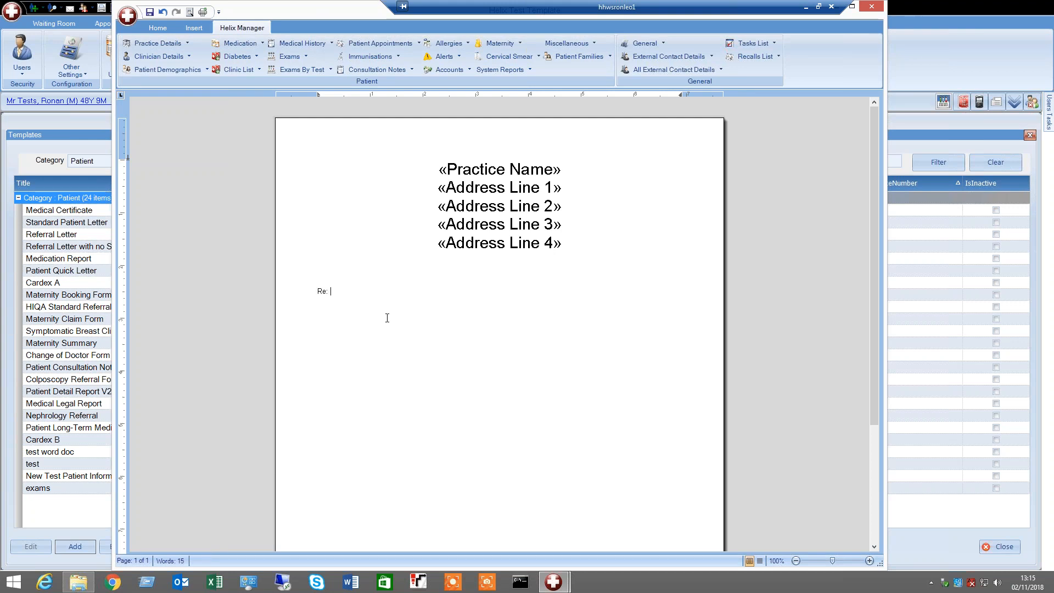
pyautogui.click(201, 74)
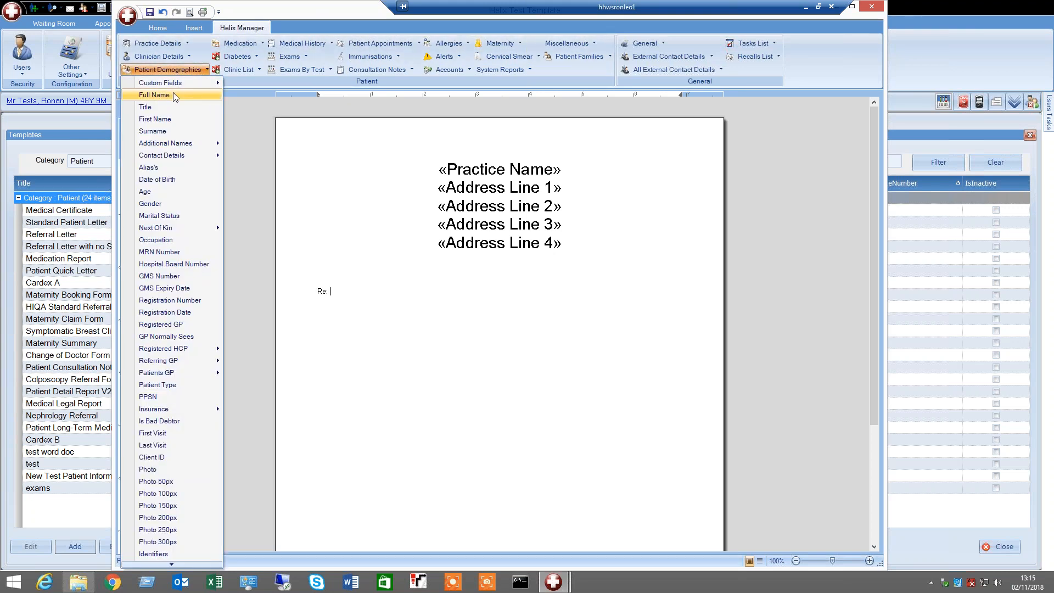
pyautogui.click(174, 95)
pyautogui.write(',')
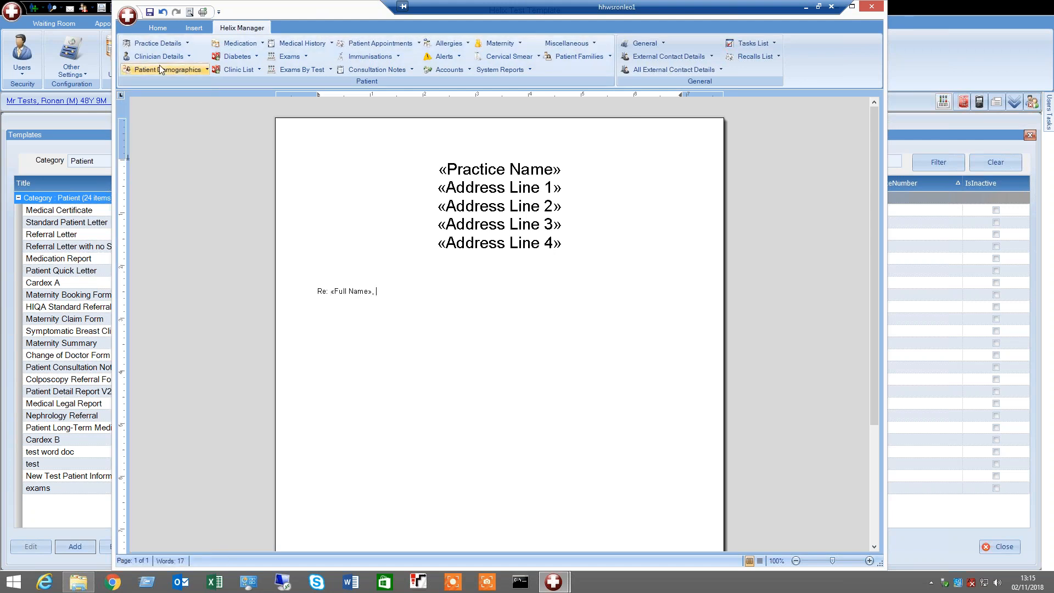
# Add the patient's Full Address and Date of Birth merge fields to the Re: line, separated by a comma
pyautogui.click(161, 69)
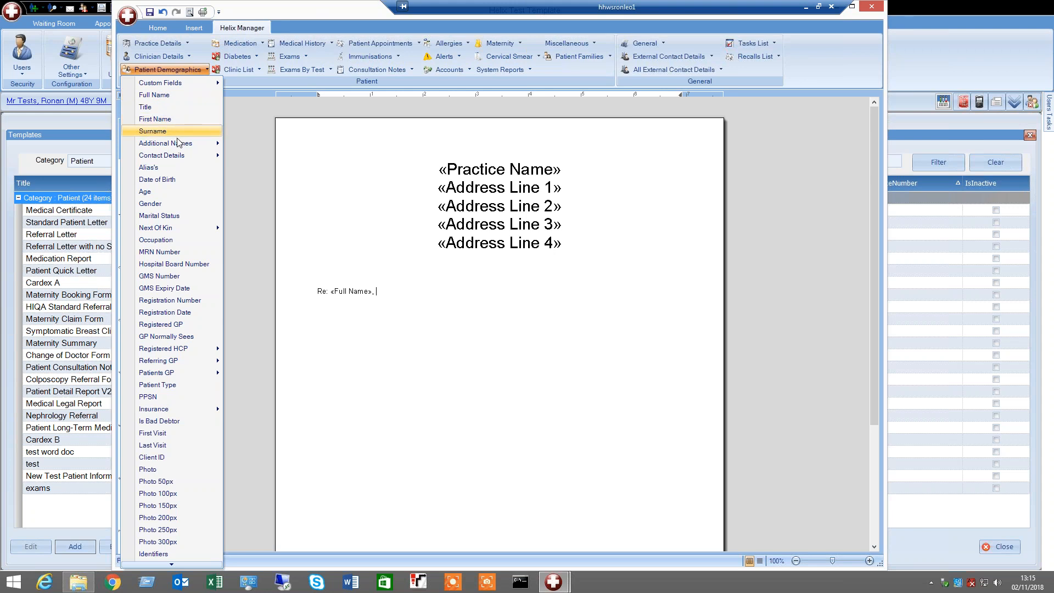
pyautogui.moveTo(178, 158)
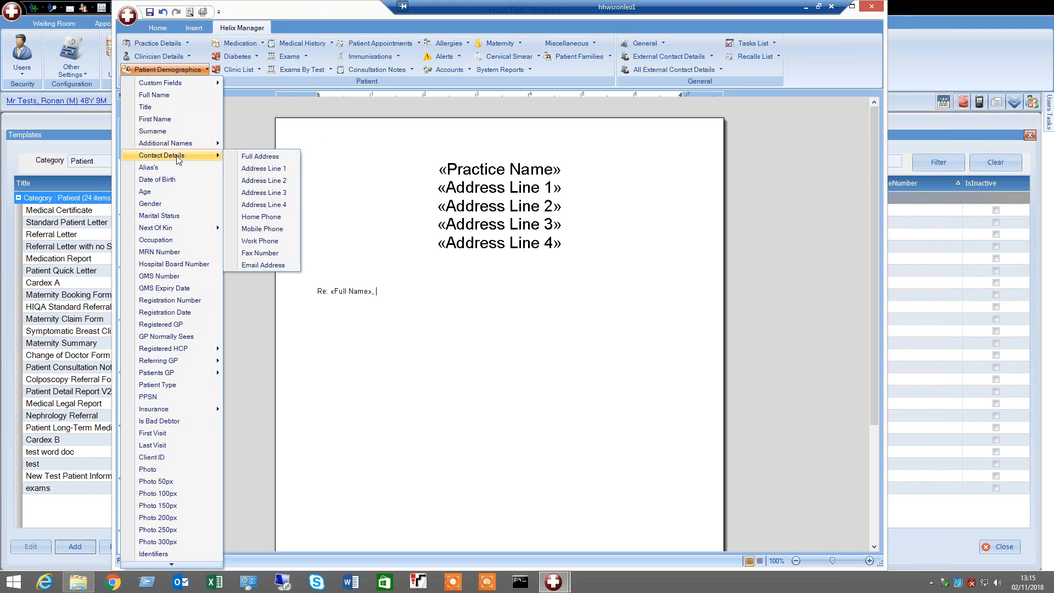
pyautogui.click(260, 156)
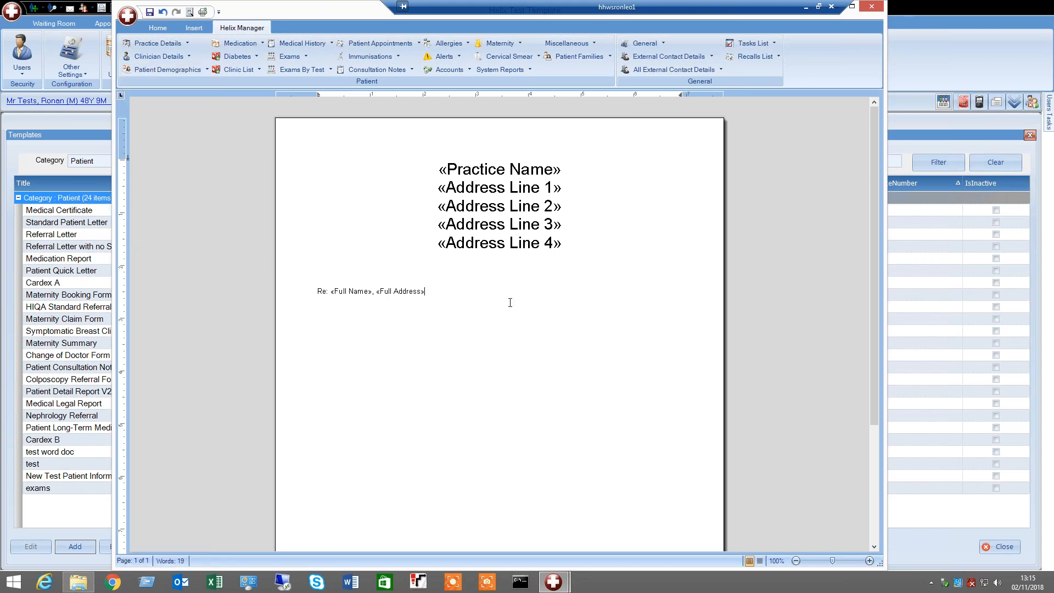
pyautogui.write(',')
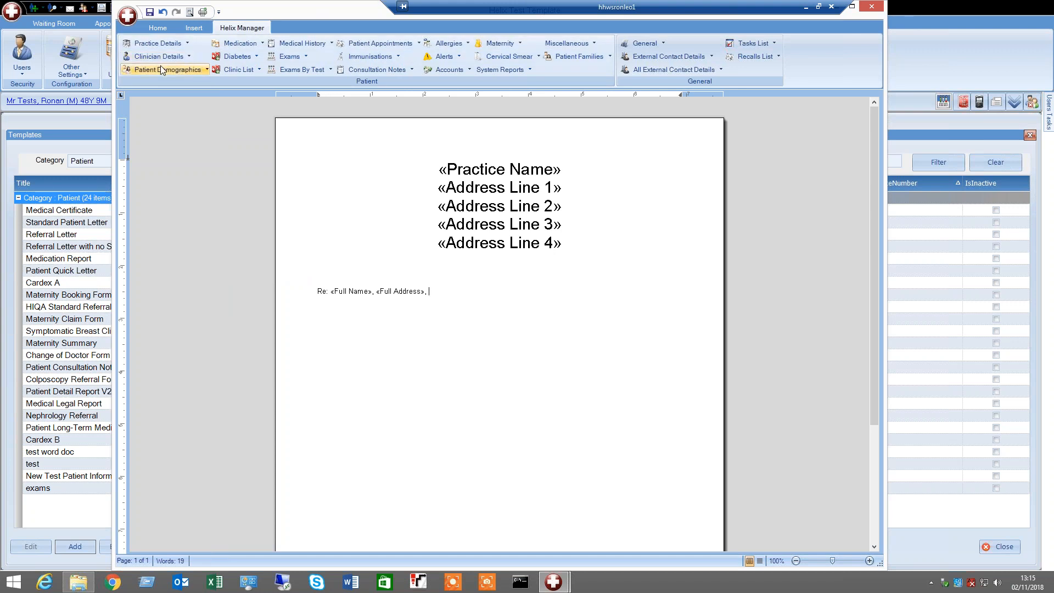
pyautogui.click(162, 69)
pyautogui.click(165, 177)
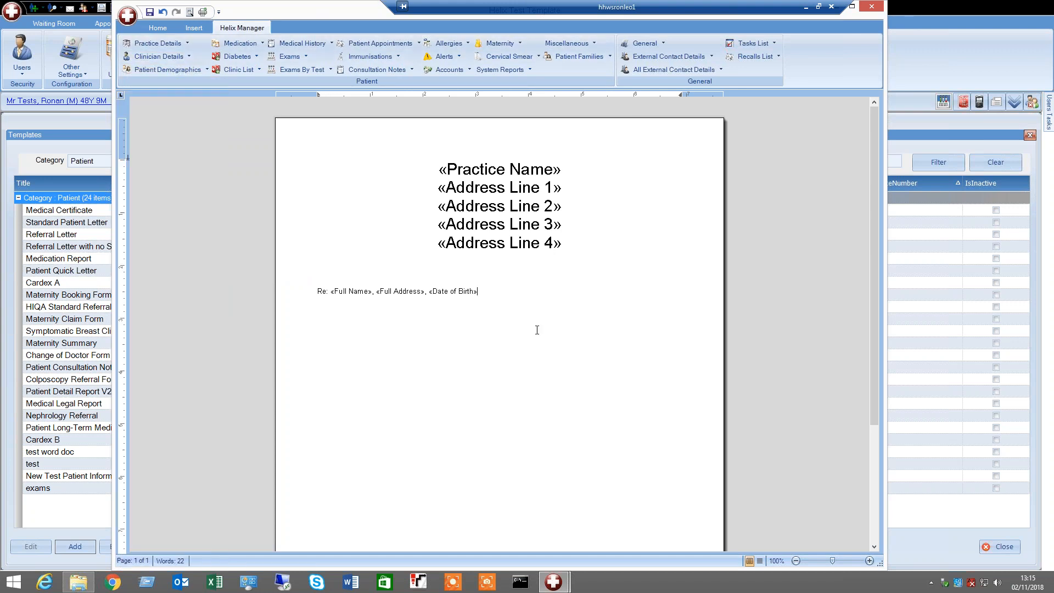
# Centre the whole Re: line and make it bold and underlined
pyautogui.moveTo(478, 291); pyautogui.dragTo(316, 292)
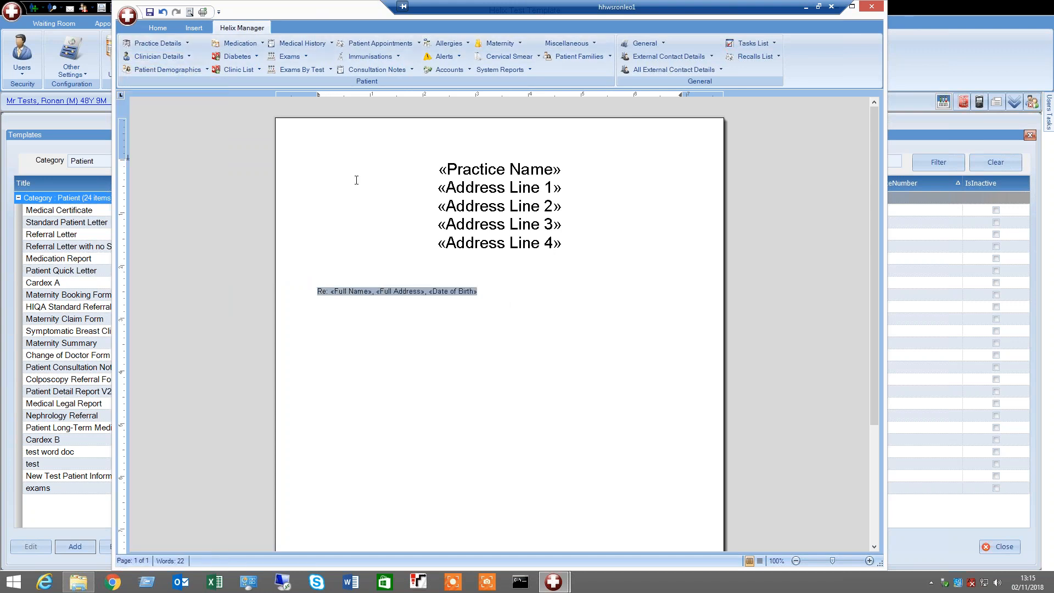
pyautogui.click(154, 29)
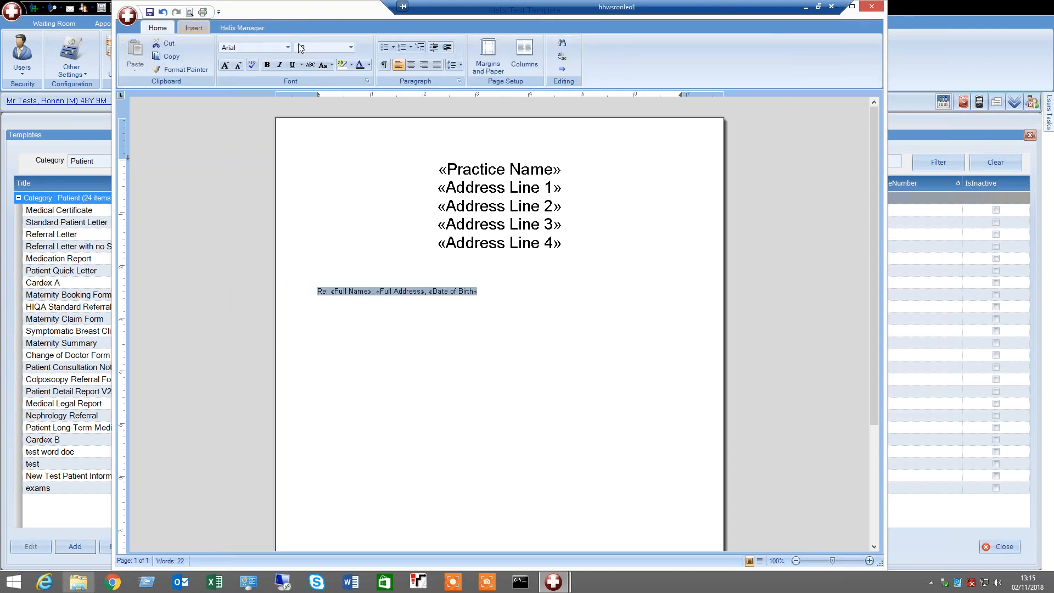
pyautogui.click(412, 65)
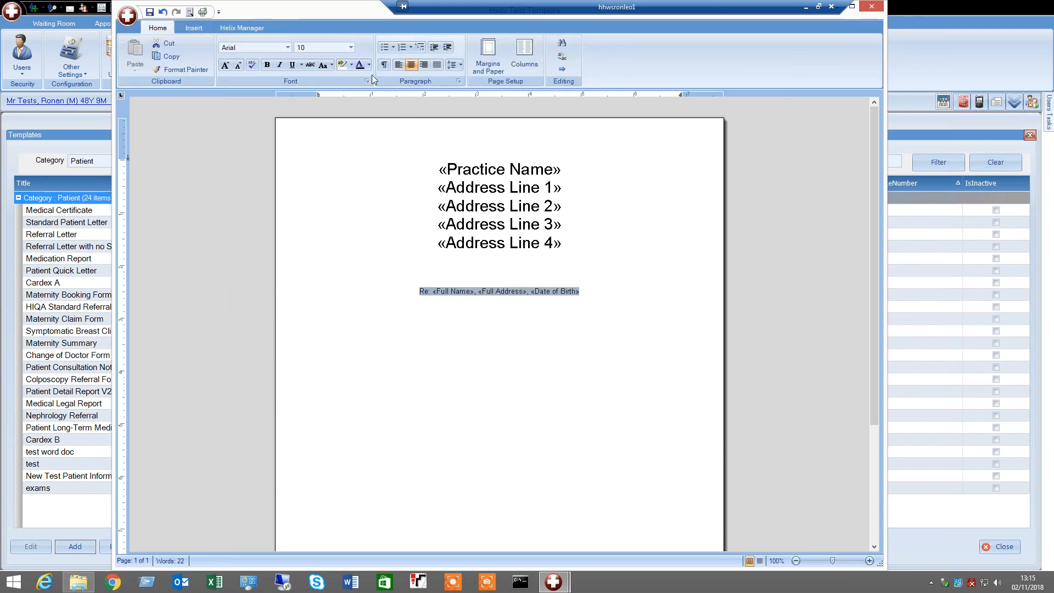
pyautogui.click(267, 65)
pyautogui.click(292, 65)
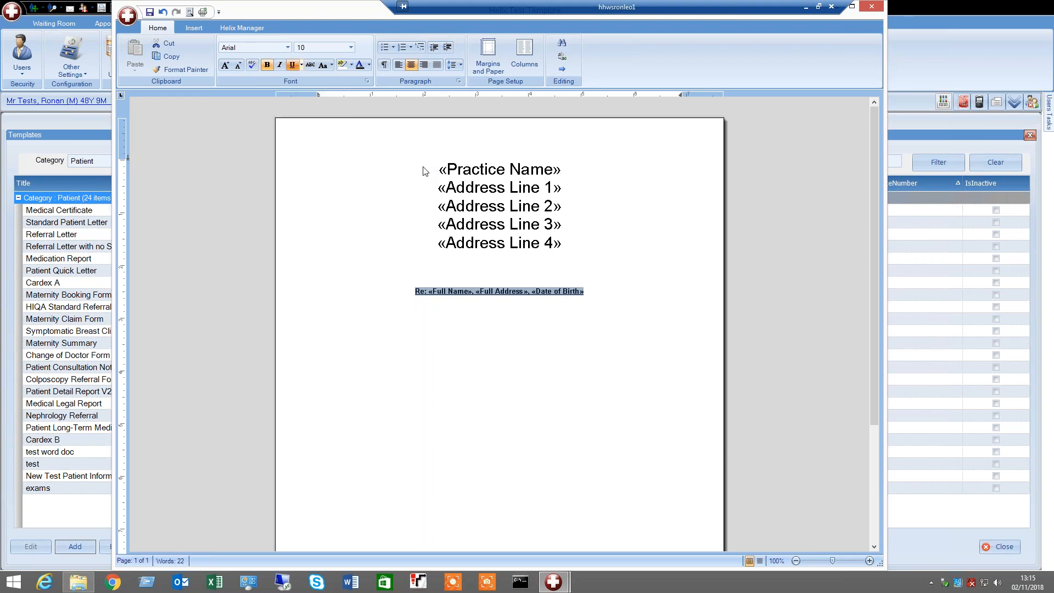
# Add a new line below the Re: line, left-aligned and without bold or underline
pyautogui.doubleClick(609, 293)
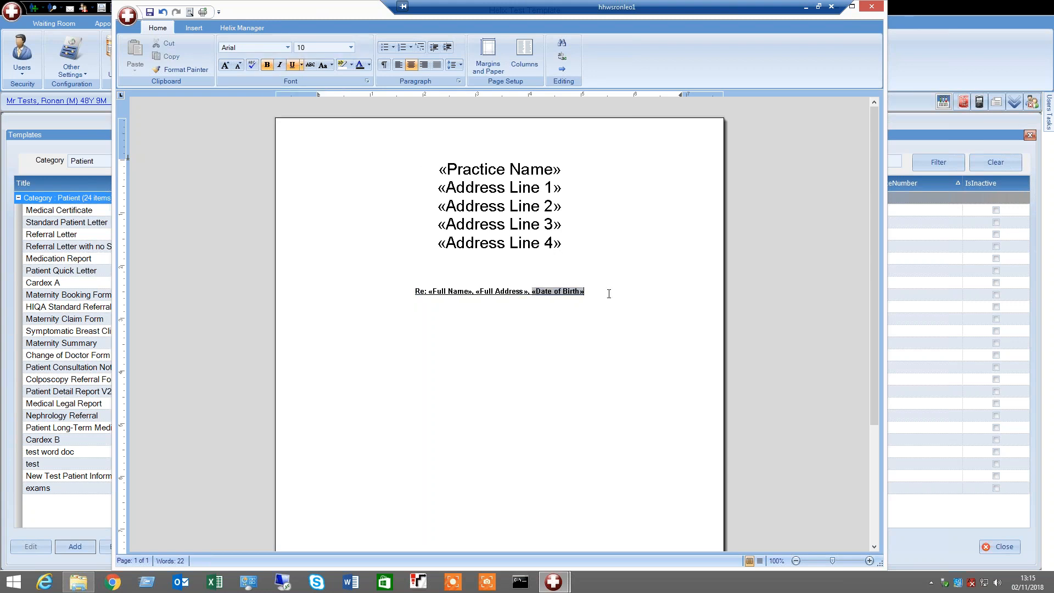
pyautogui.click(609, 293)
pyautogui.press('Return')
pyautogui.press('Return')
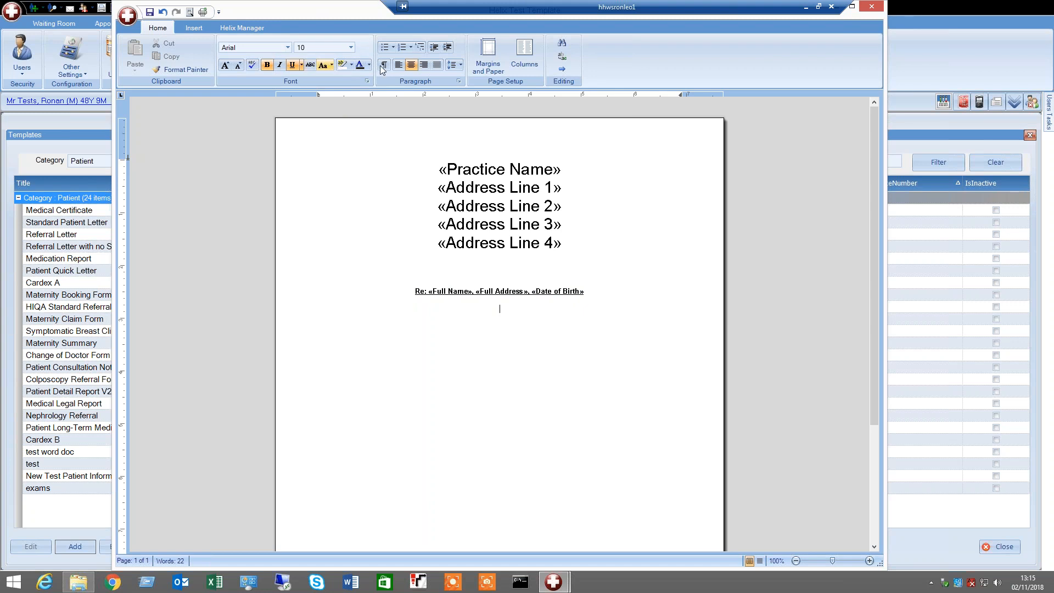
pyautogui.click(397, 65)
pyautogui.click(268, 66)
pyautogui.click(292, 65)
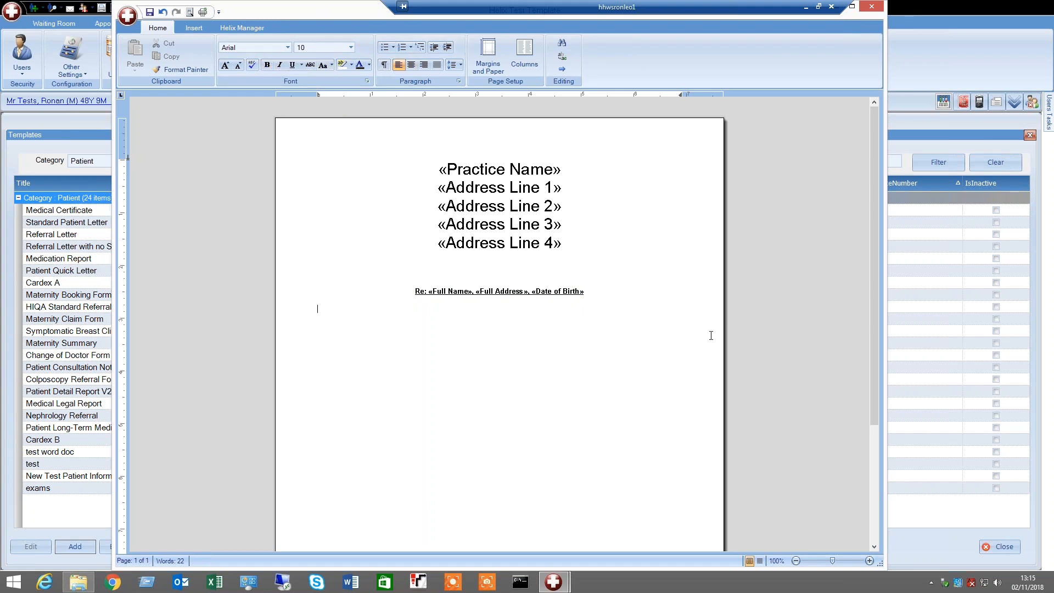
# Write "Thank you for seeing this patient ," followed by a new line, and open the list of medication merge fields
pyautogui.write('Thank you for seeing this patient ,')
pyautogui.press('Return')
pyautogui.click(243, 28)
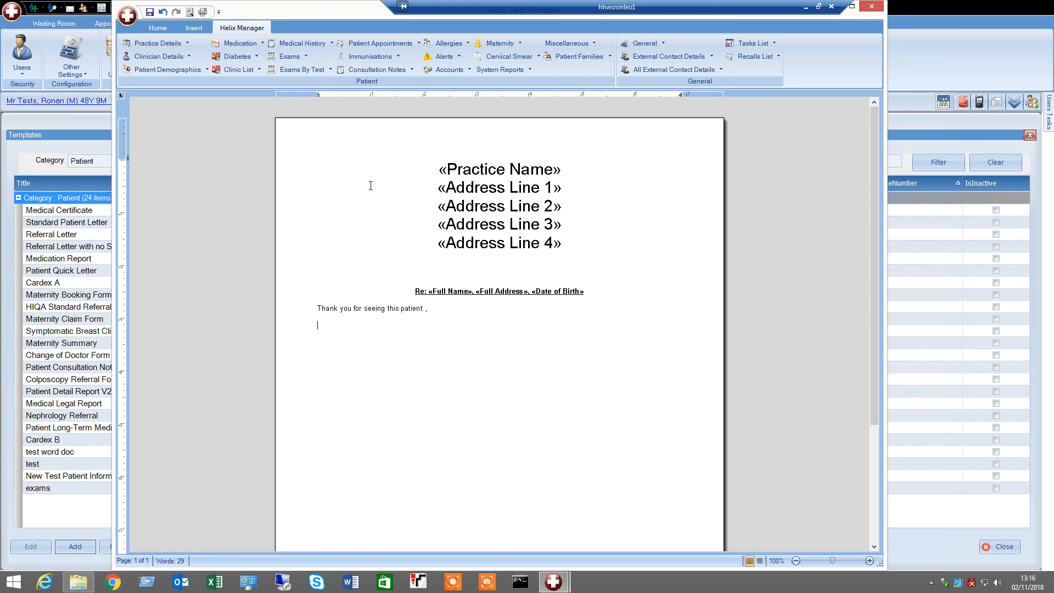
pyautogui.click(258, 44)
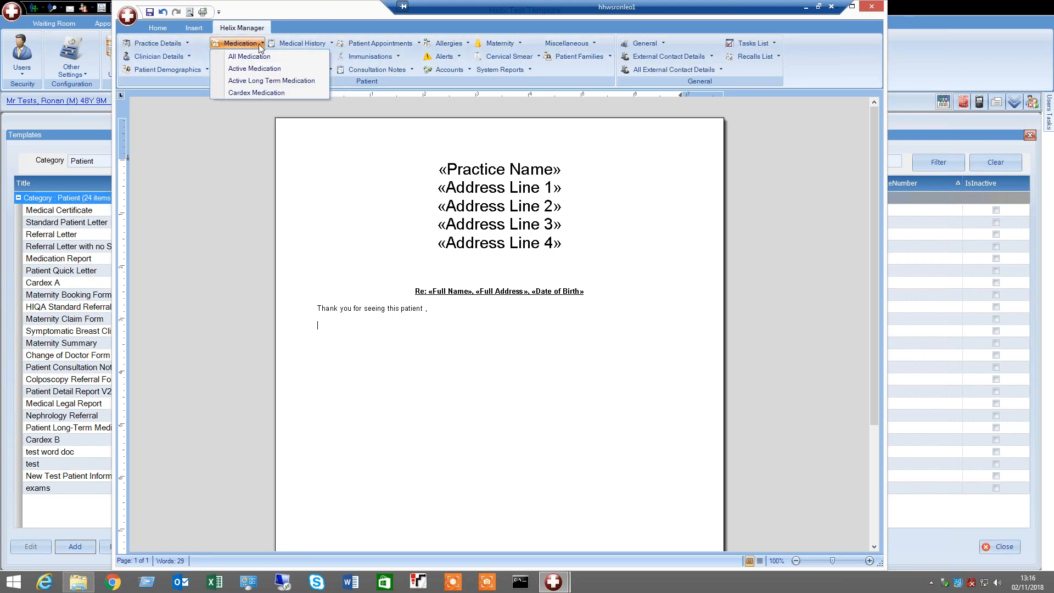
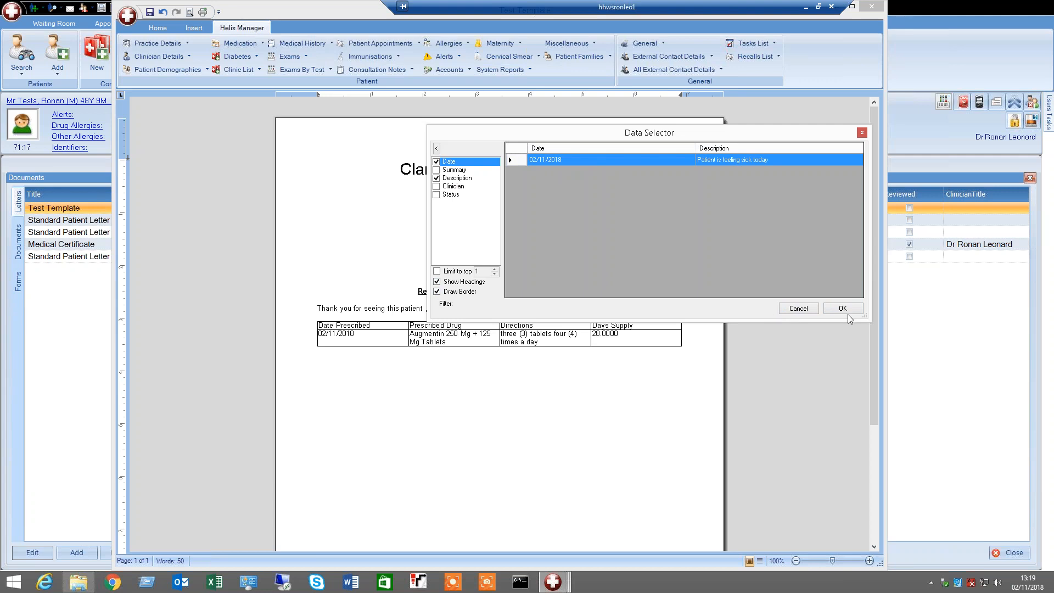
# Insert the selected consultation note with its Date and Description into the patient's letter, and close the letter
pyautogui.press('Return')
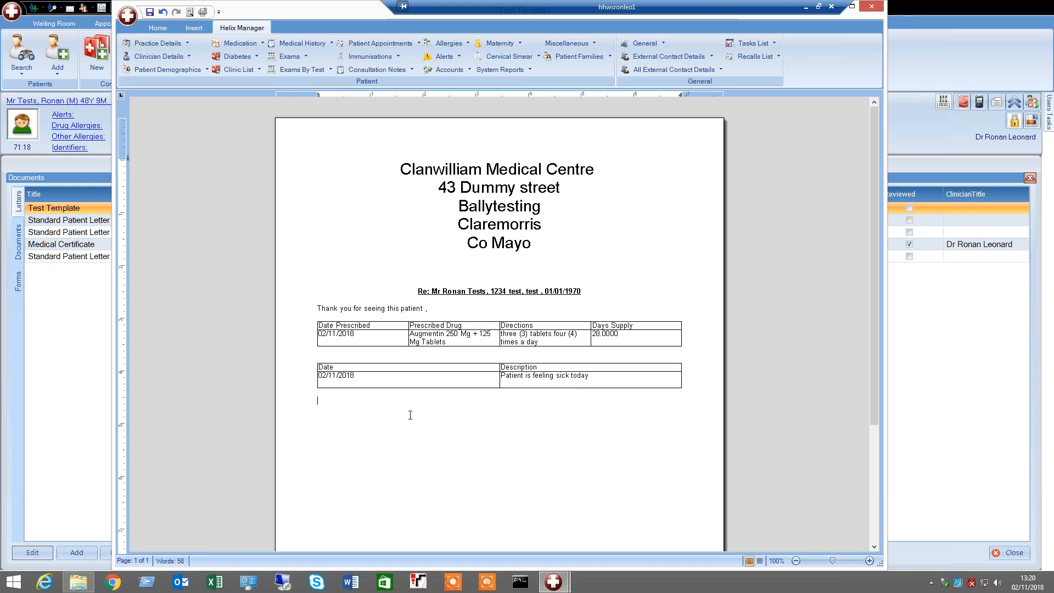
pyautogui.click(341, 391)
pyautogui.click(873, 7)
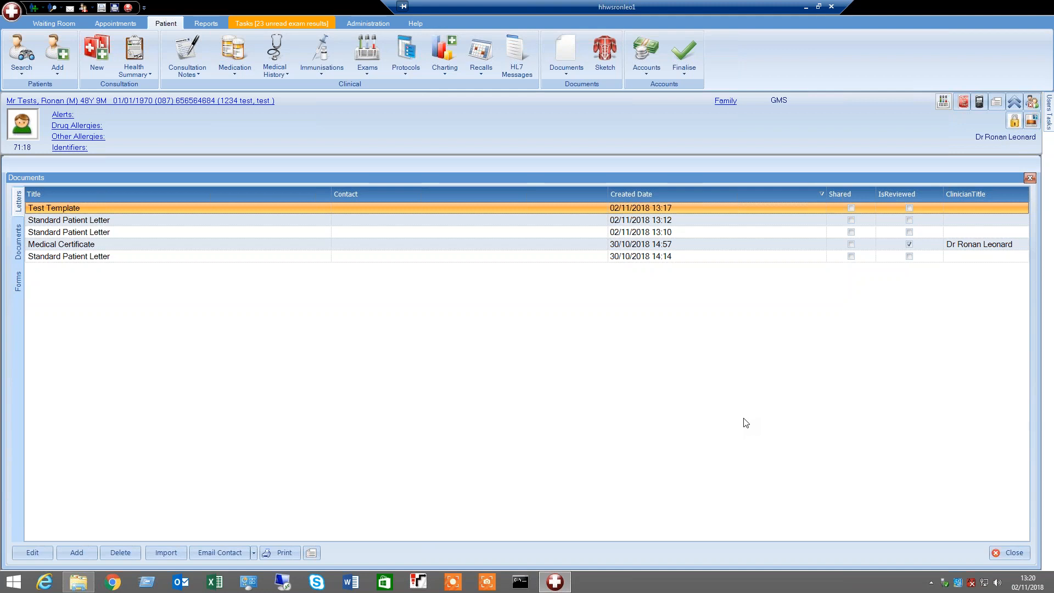
# Go to the administration templates and open the Standard Patient Letter template's document for editing
pyautogui.click(379, 22)
pyautogui.click(305, 55)
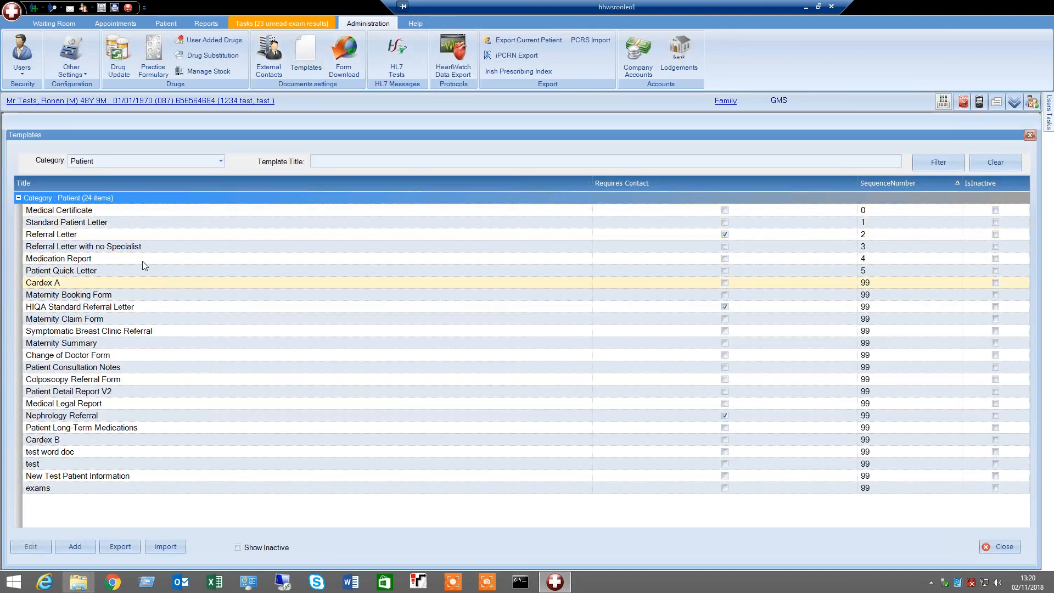
pyautogui.click(77, 223)
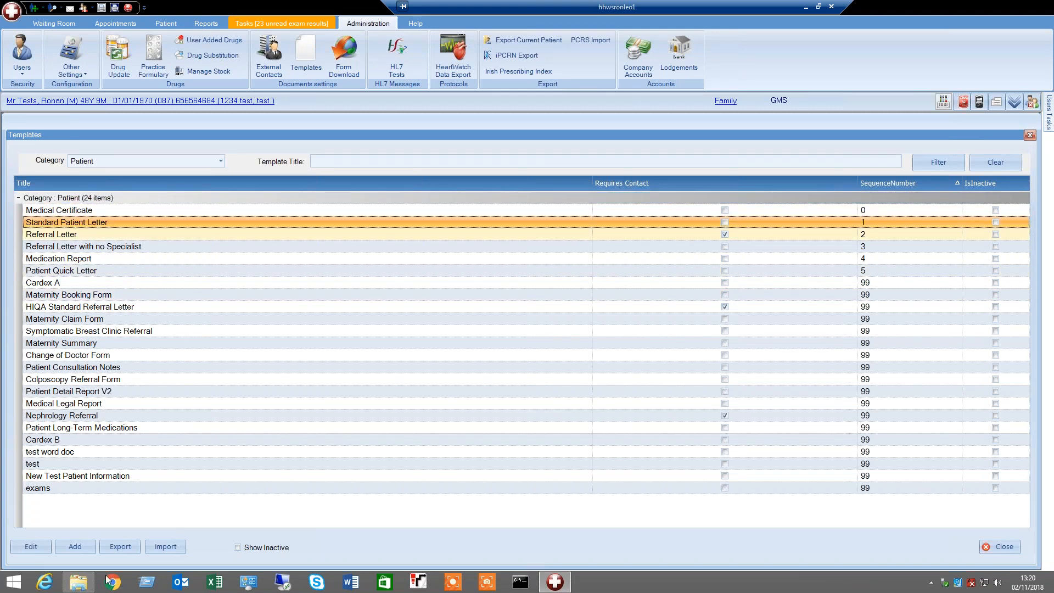
pyautogui.click(32, 547)
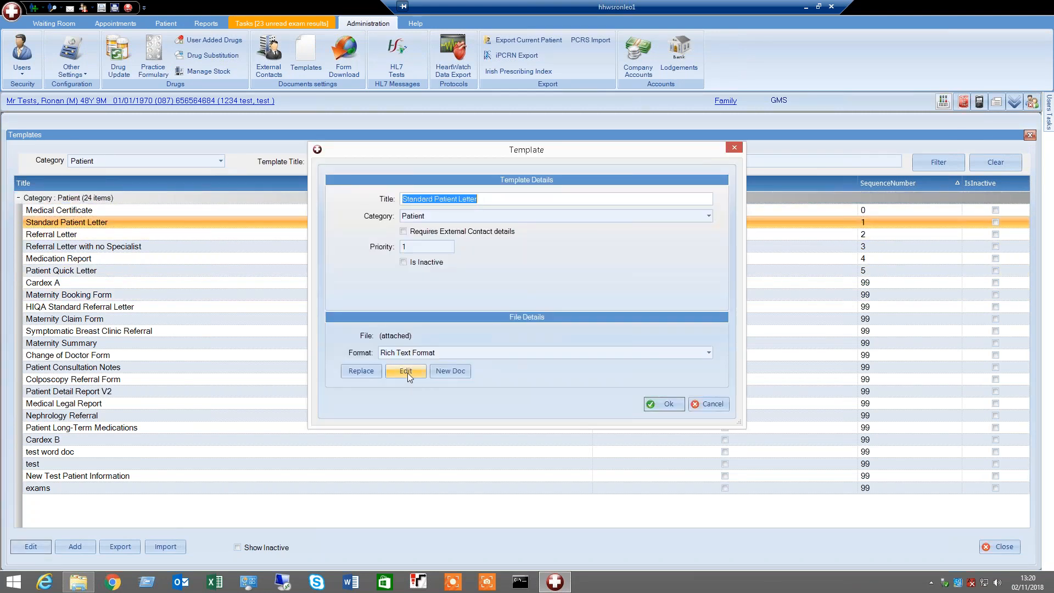
pyautogui.click(407, 373)
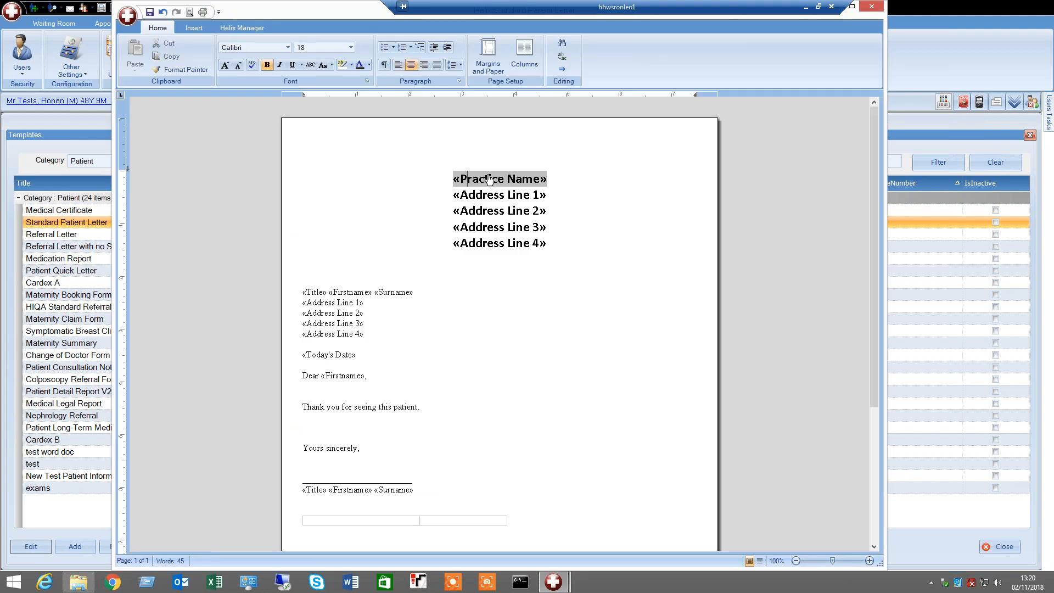
# Add two blank lines above the Practice Name field and place the cursor on the first one
pyautogui.click(449, 177)
pyautogui.press('Return')
pyautogui.press('Return')
pyautogui.press('Up')
pyautogui.press('Up')
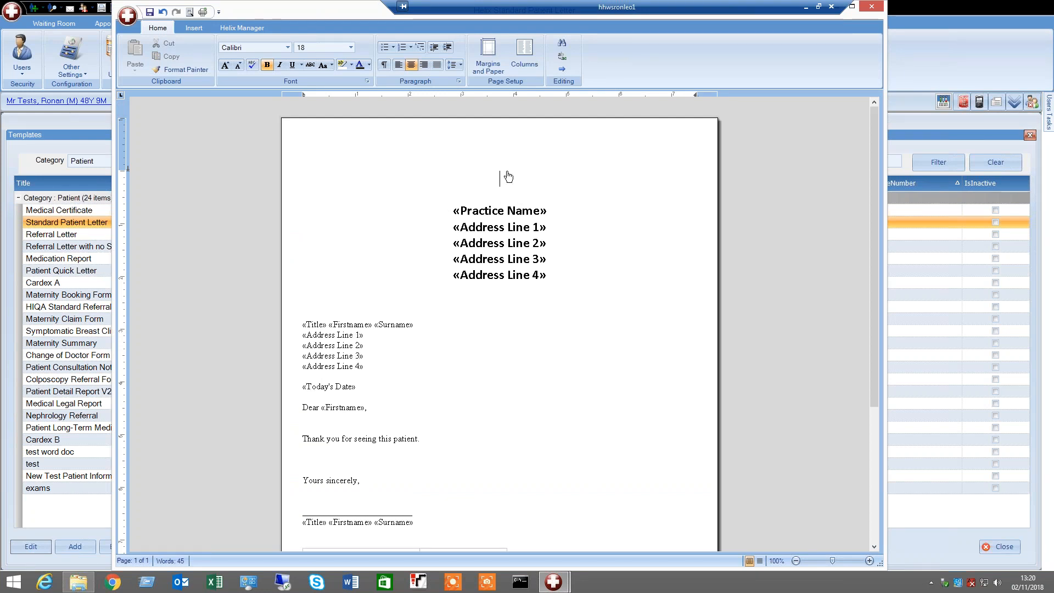
pyautogui.press('Down')
pyautogui.press('Up')
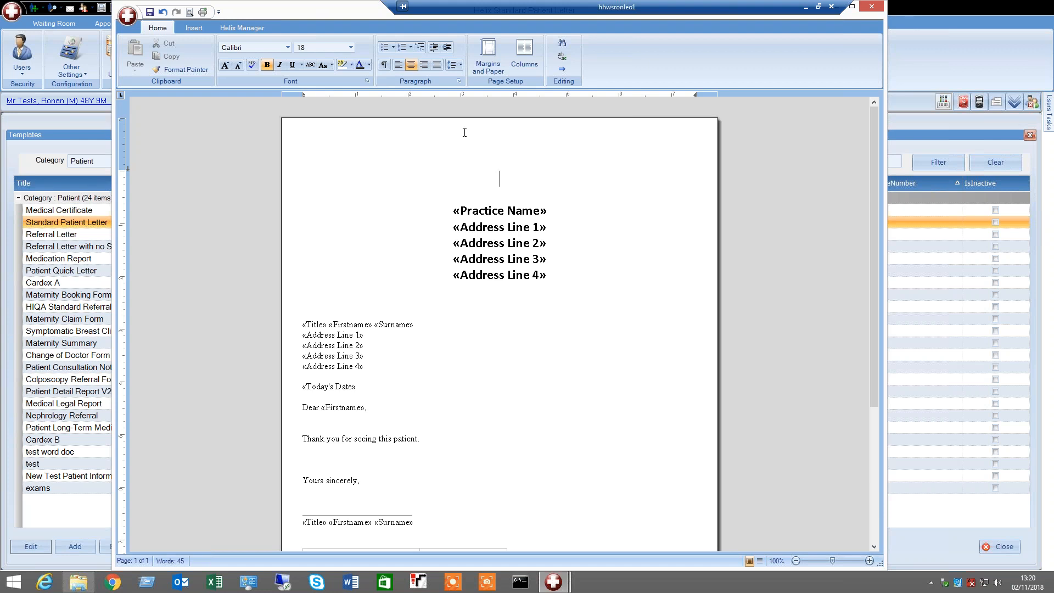
# Open the letter's page header and insert the PNG image Demo Logo.png from the Desktop into it
pyautogui.click(193, 28)
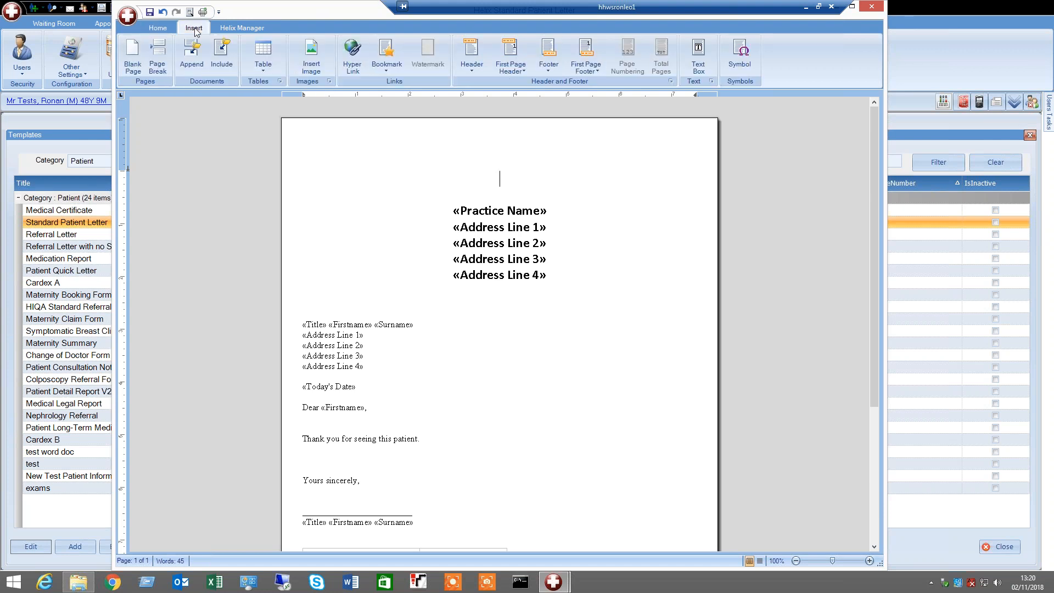
pyautogui.click(474, 70)
pyautogui.click(479, 83)
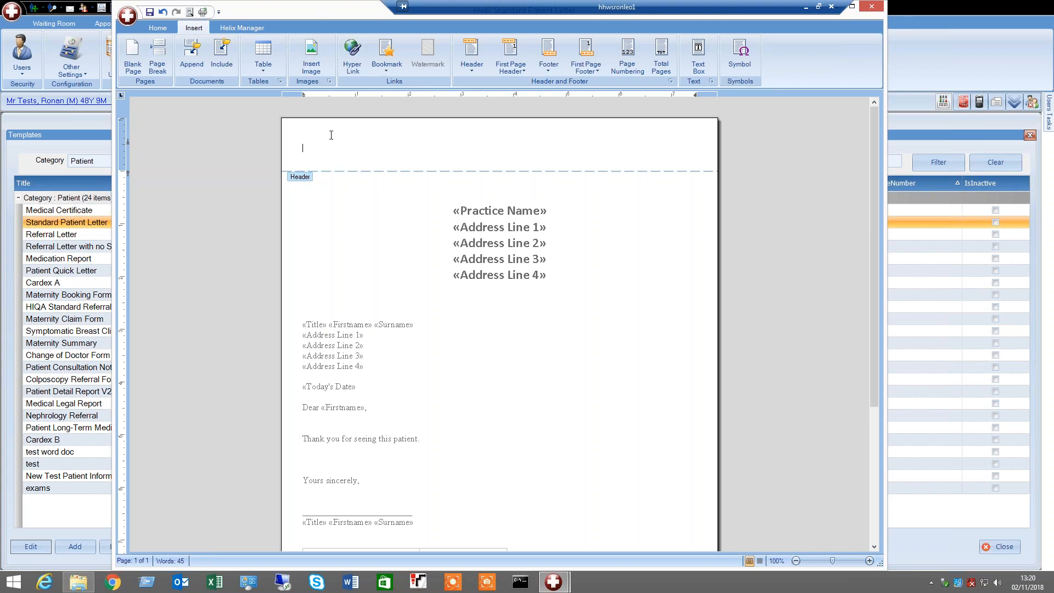
pyautogui.click(318, 65)
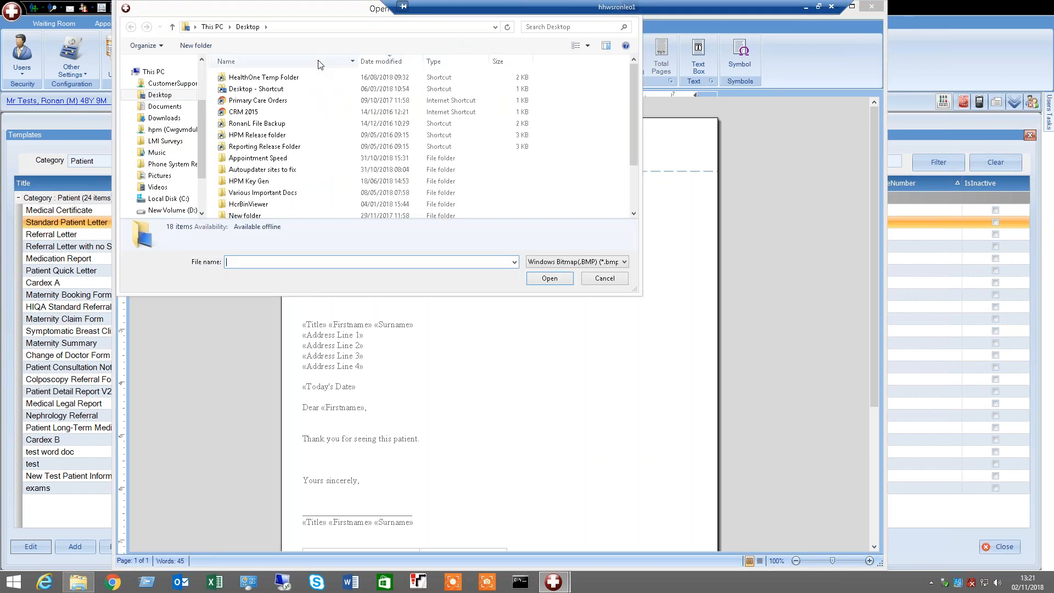
pyautogui.click(173, 95)
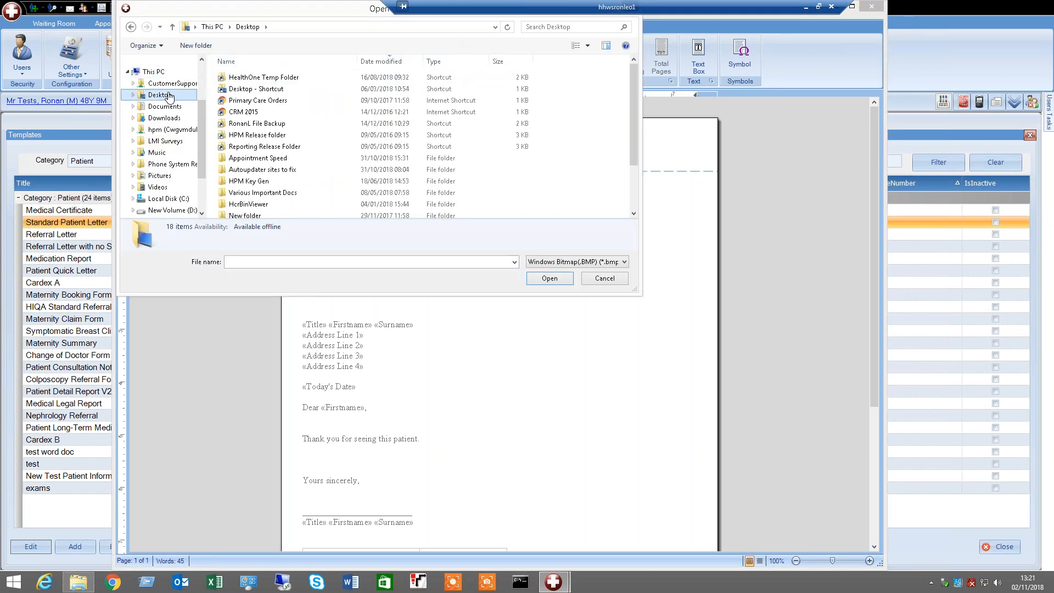
pyautogui.click(599, 269)
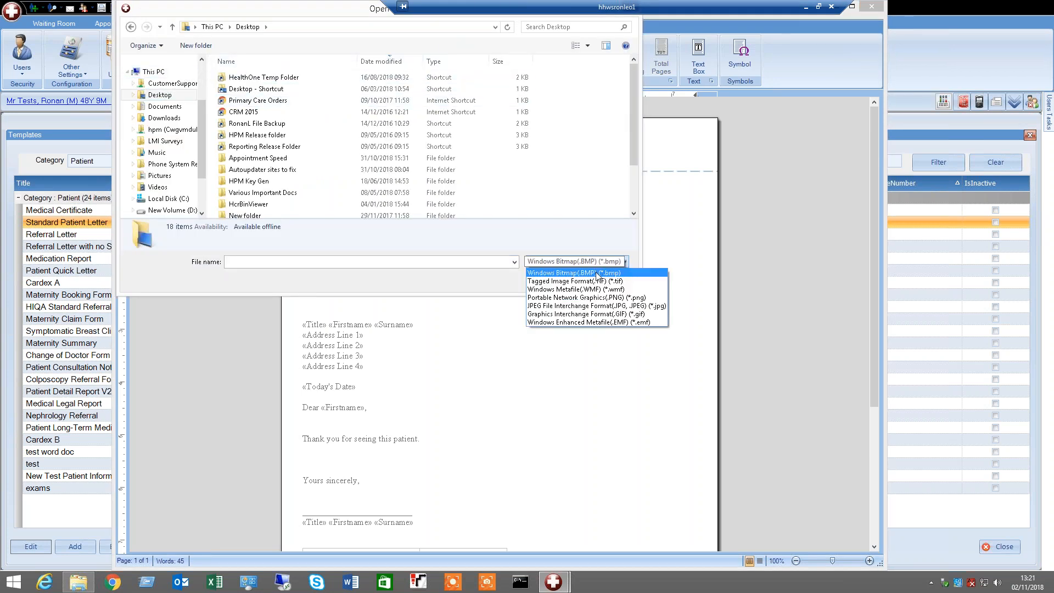
pyautogui.click(610, 299)
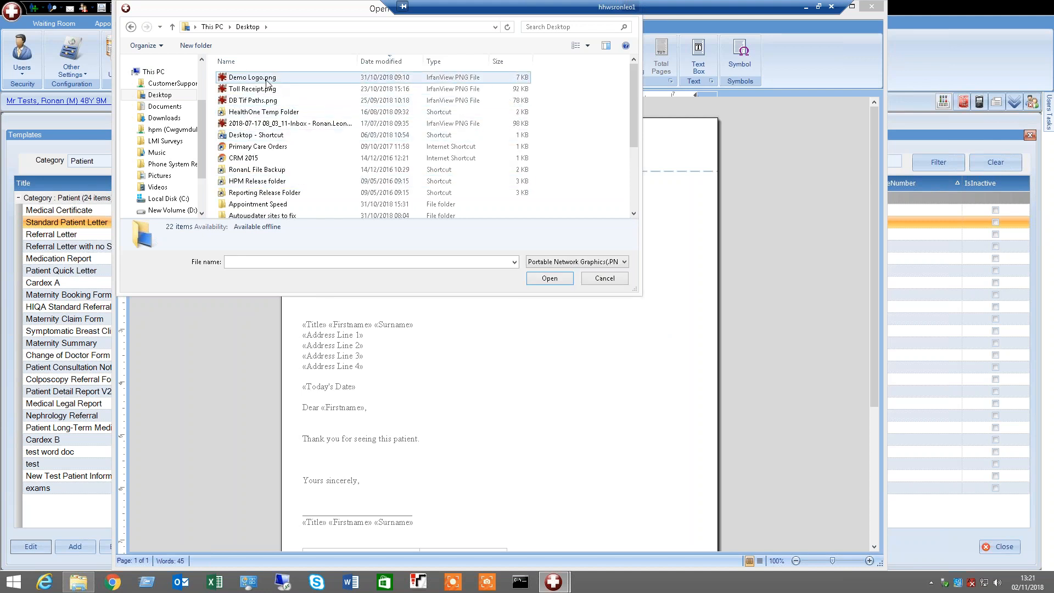
pyautogui.doubleClick(306, 79)
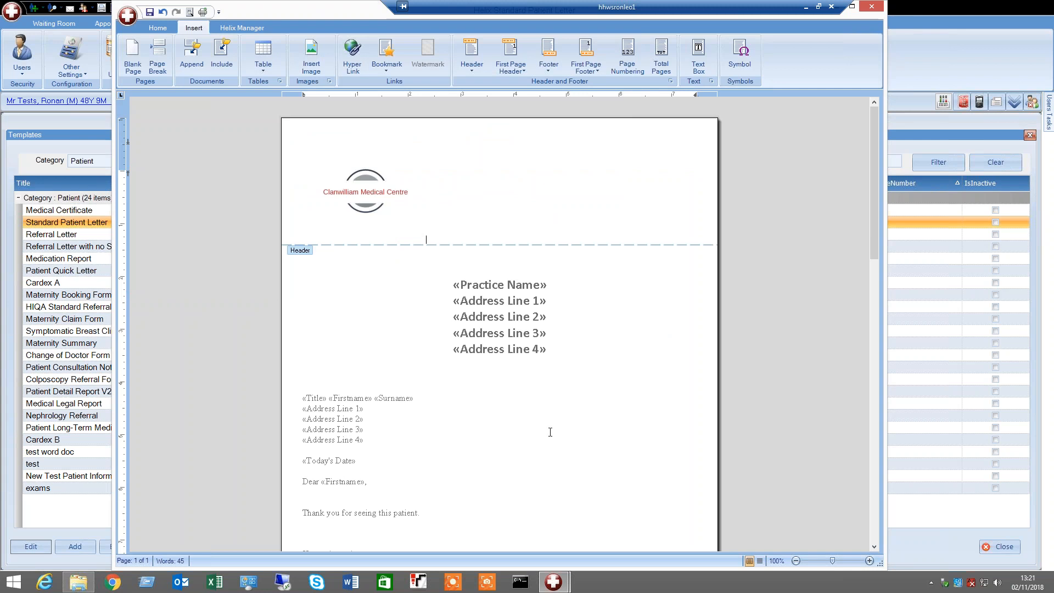
# Leave the header, save and close the letter document, and confirm the Standard Patient Letter template
pyautogui.doubleClick(525, 416)
pyautogui.click(296, 325)
pyautogui.scroll(-1, 452, 342)
pyautogui.scroll(-1, 453, 341)
pyautogui.scroll(2, 452, 342)
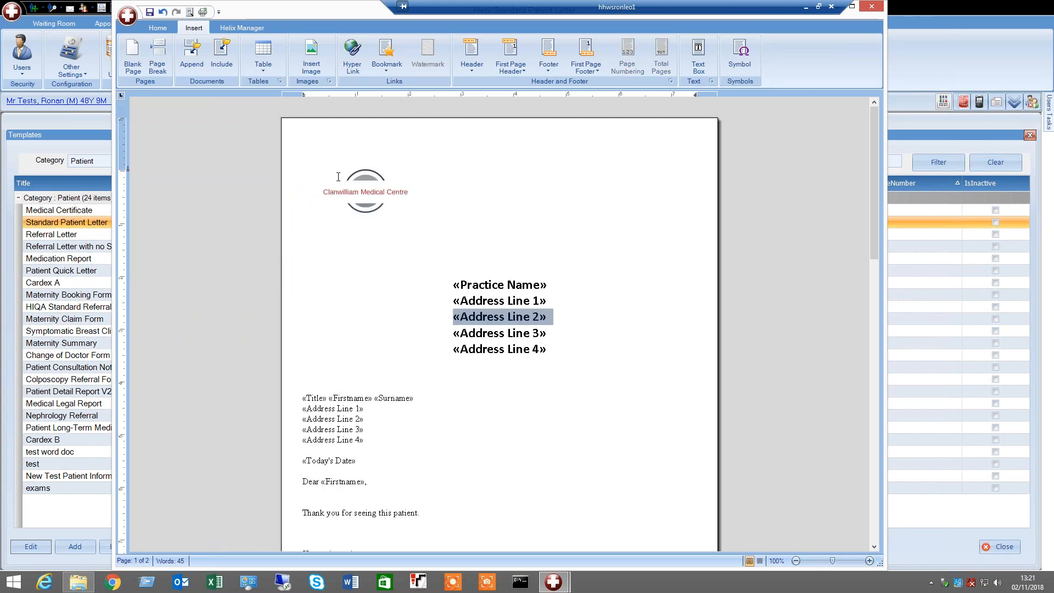
pyautogui.click(153, 14)
pyautogui.click(873, 7)
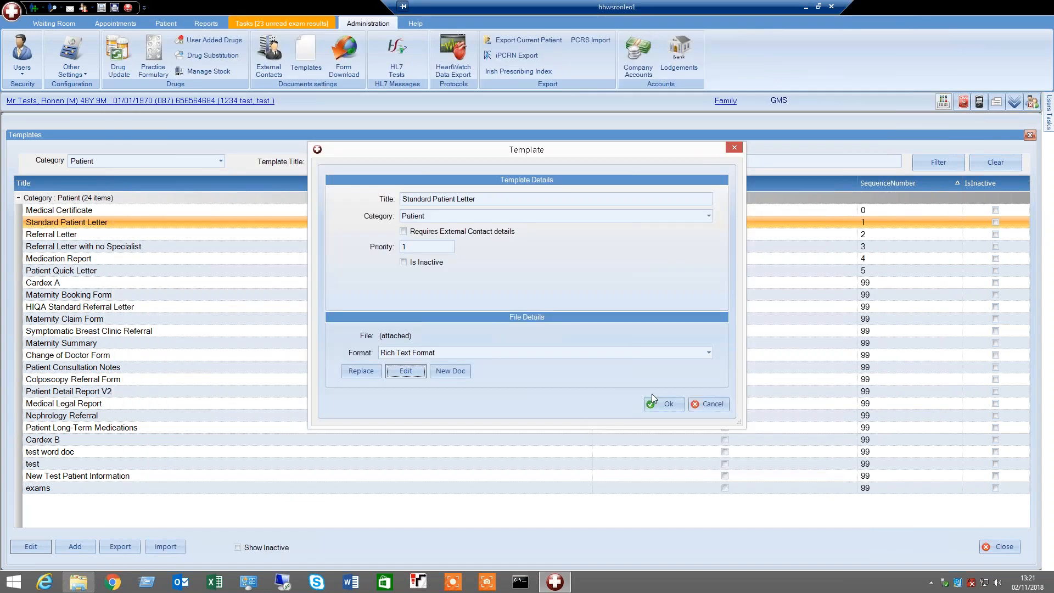
pyautogui.click(668, 404)
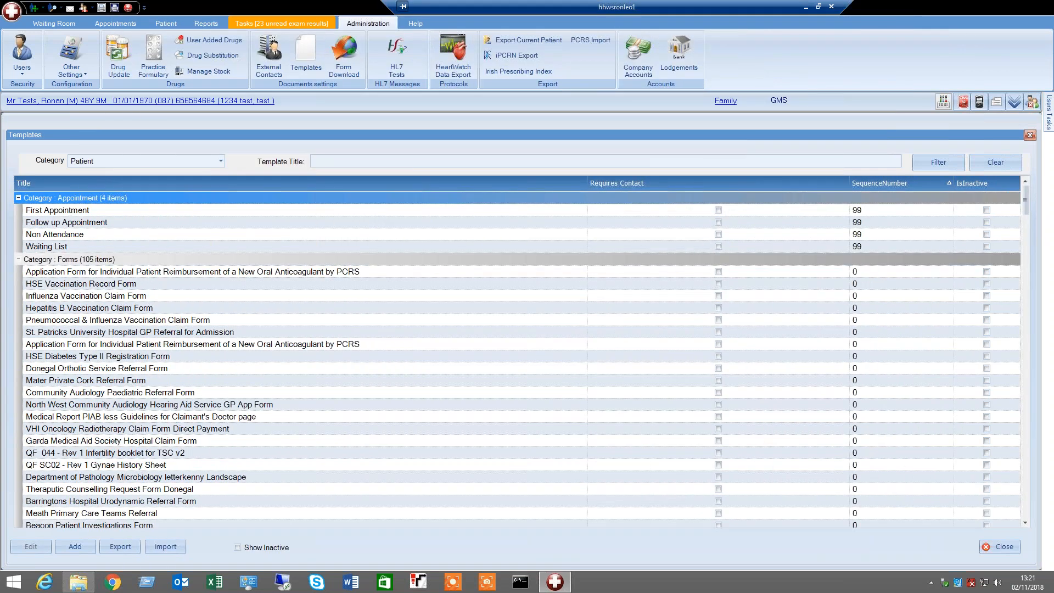
# Create a Standard Patient Letter for the patient to check its header logo, and close the letter abandoning the changes
pyautogui.click(166, 23)
pyautogui.click(317, 188)
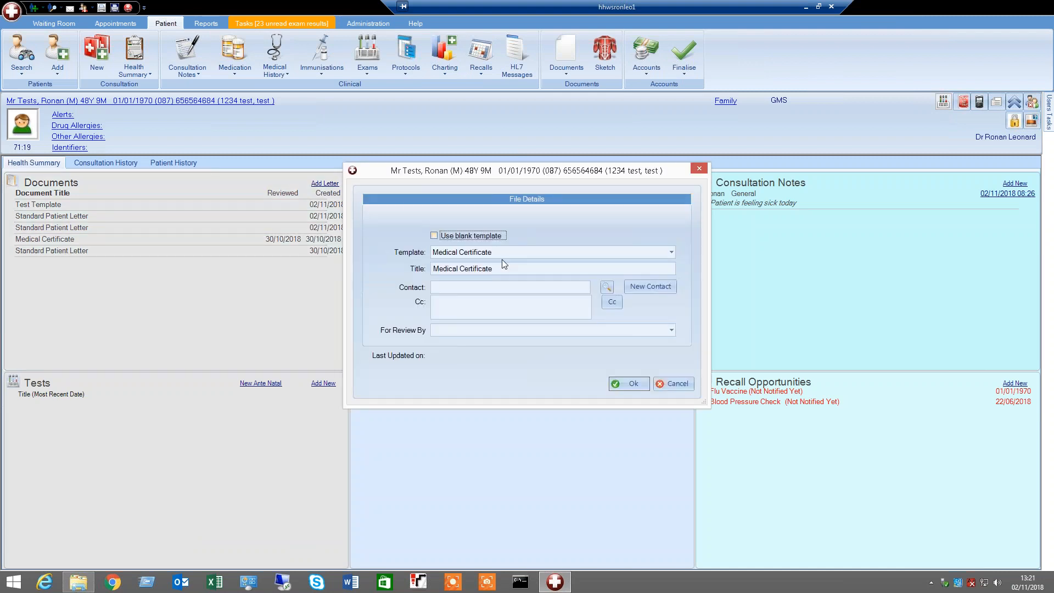
pyautogui.click(503, 255)
pyautogui.click(485, 288)
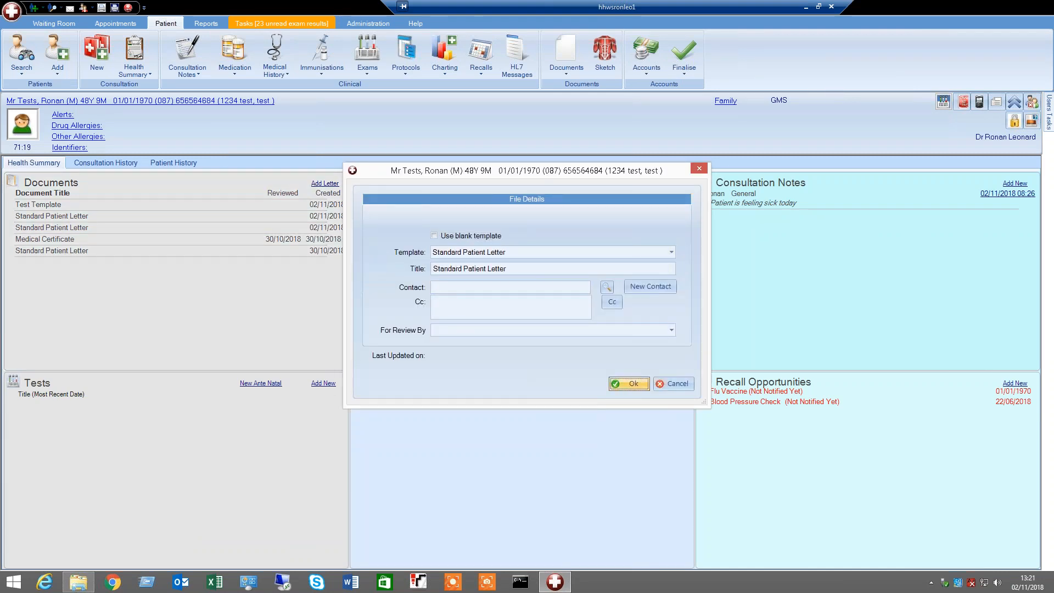
pyautogui.click(630, 383)
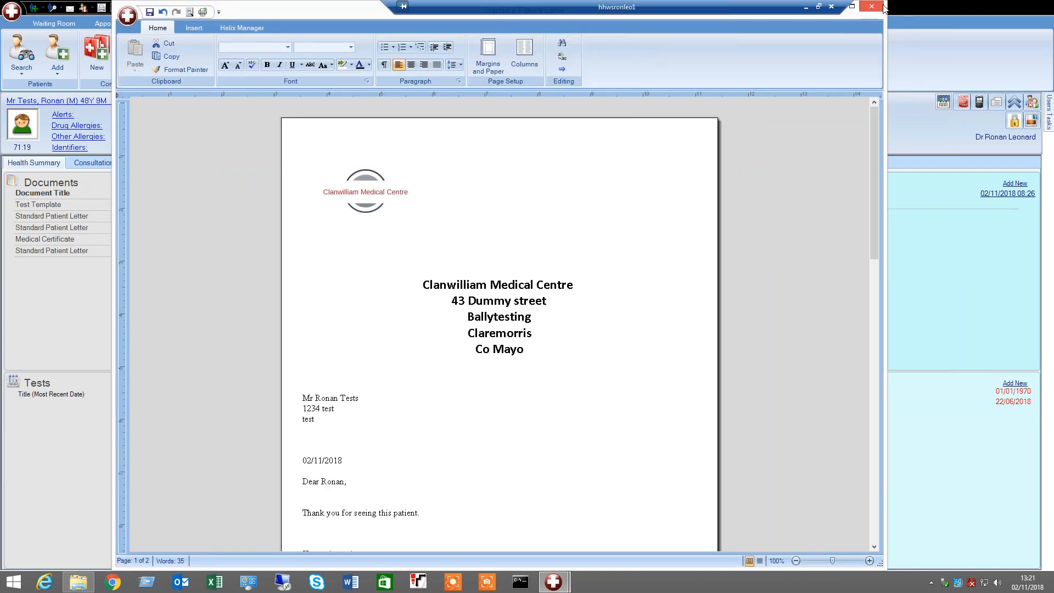
pyautogui.click(489, 223)
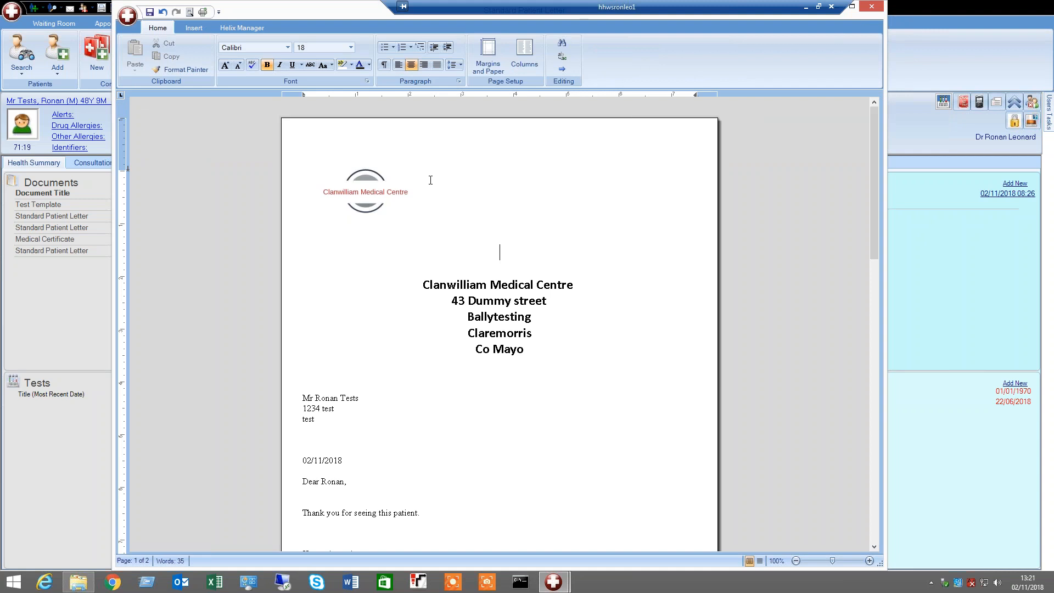
pyautogui.click(878, 7)
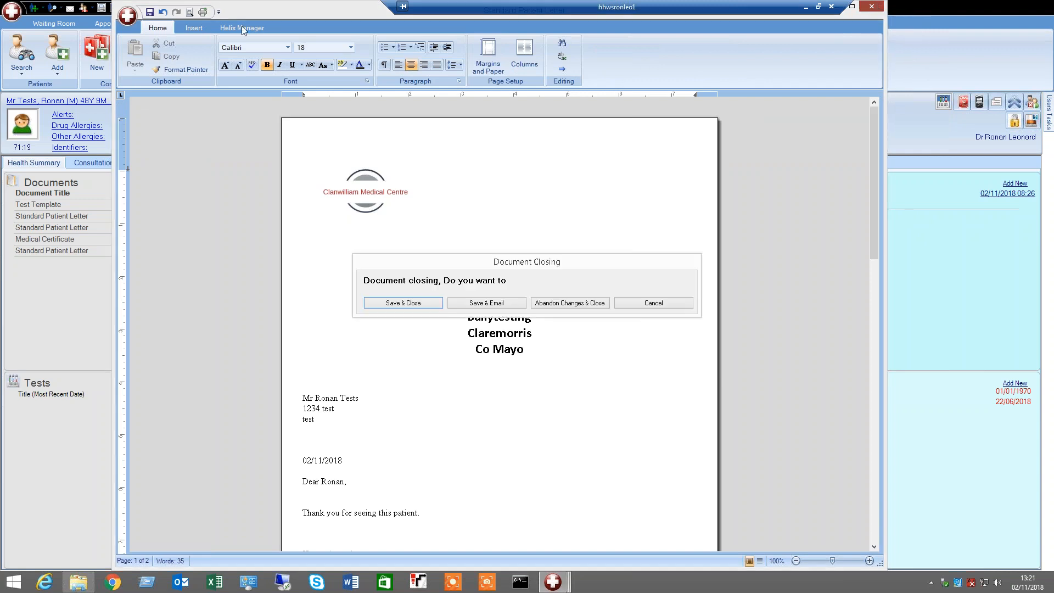
pyautogui.click(569, 303)
# Go back to the administration templates and open the Standard Patient Letter template's document for editing
pyautogui.click(369, 23)
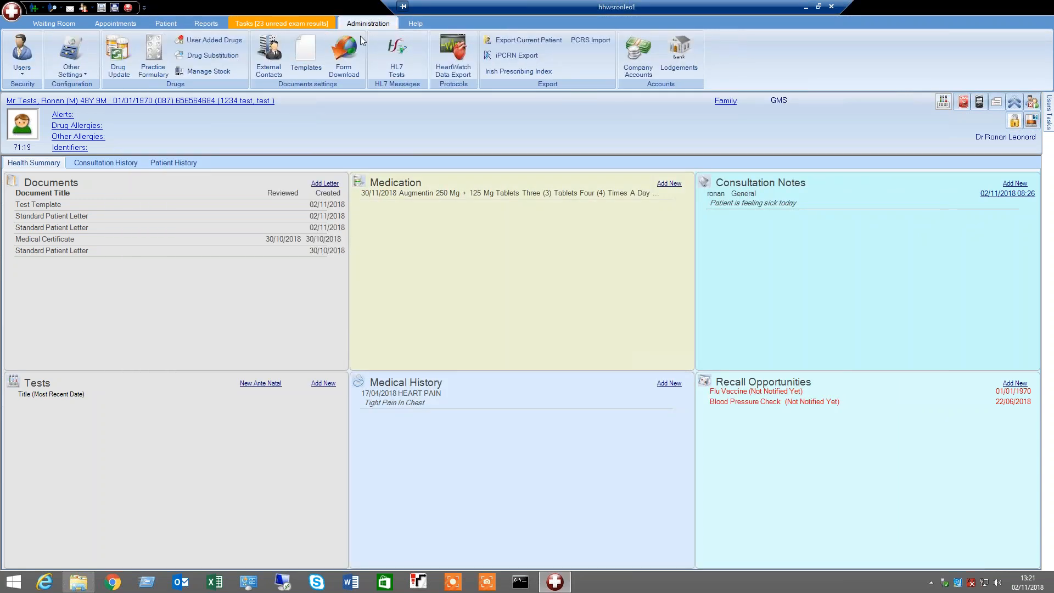
pyautogui.click(303, 55)
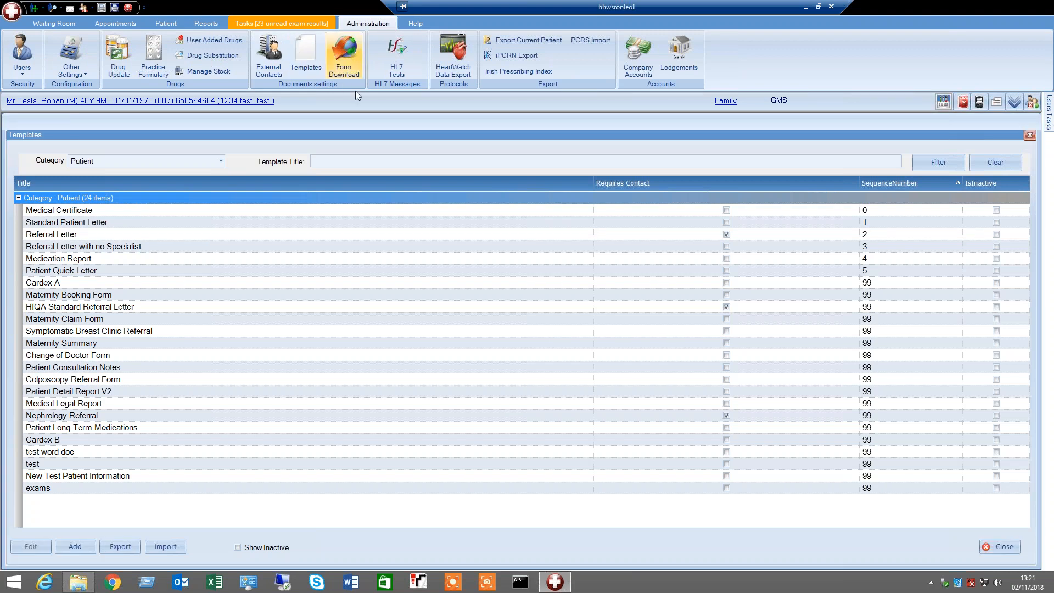
pyautogui.click(87, 223)
pyautogui.click(45, 551)
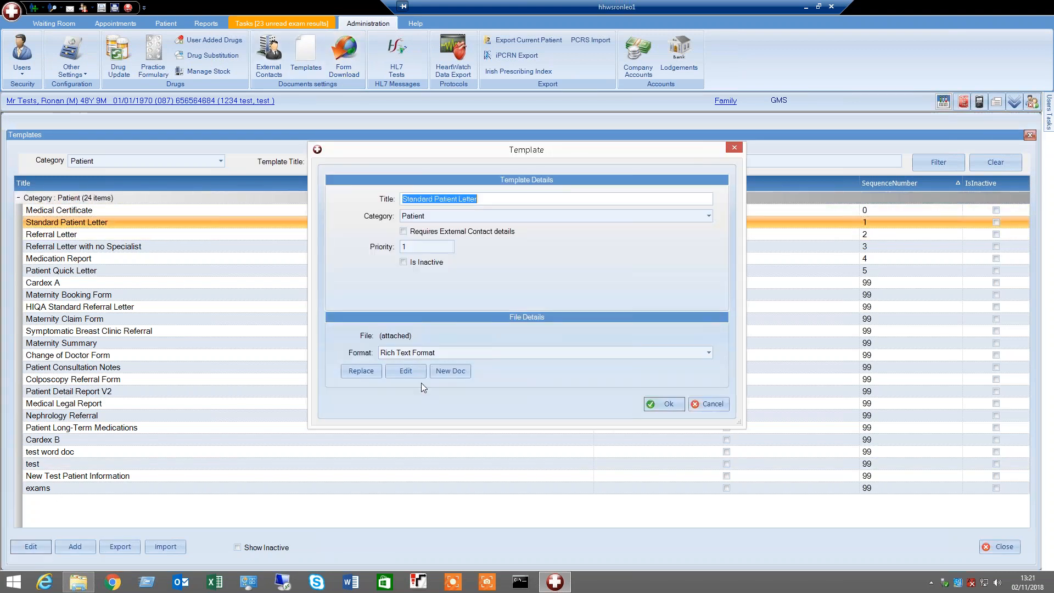
pyautogui.click(414, 377)
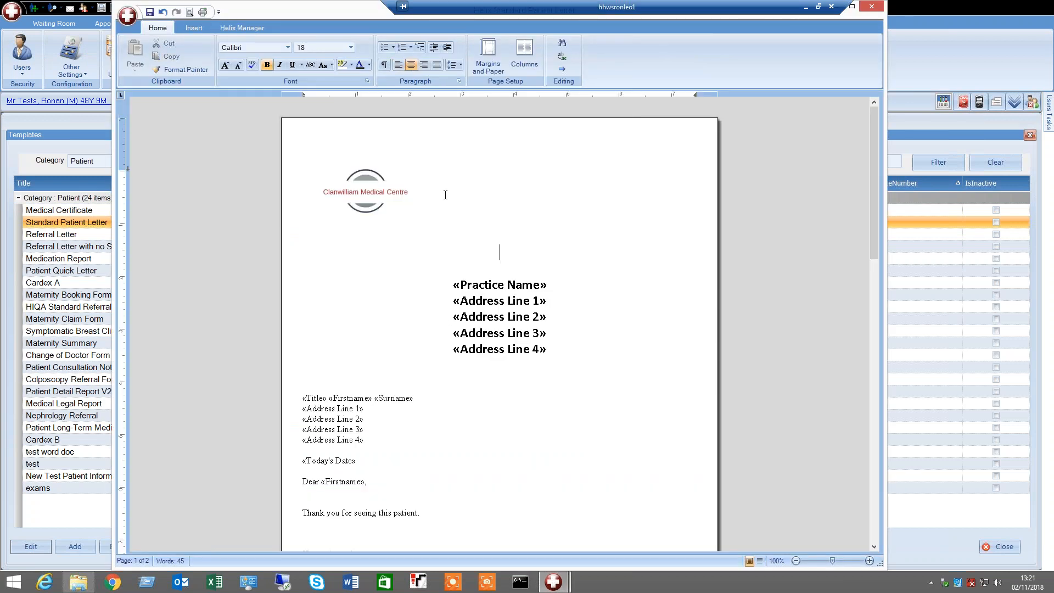
# Shrink the logo in the page header proportionally and right-align it
pyautogui.doubleClick(447, 148)
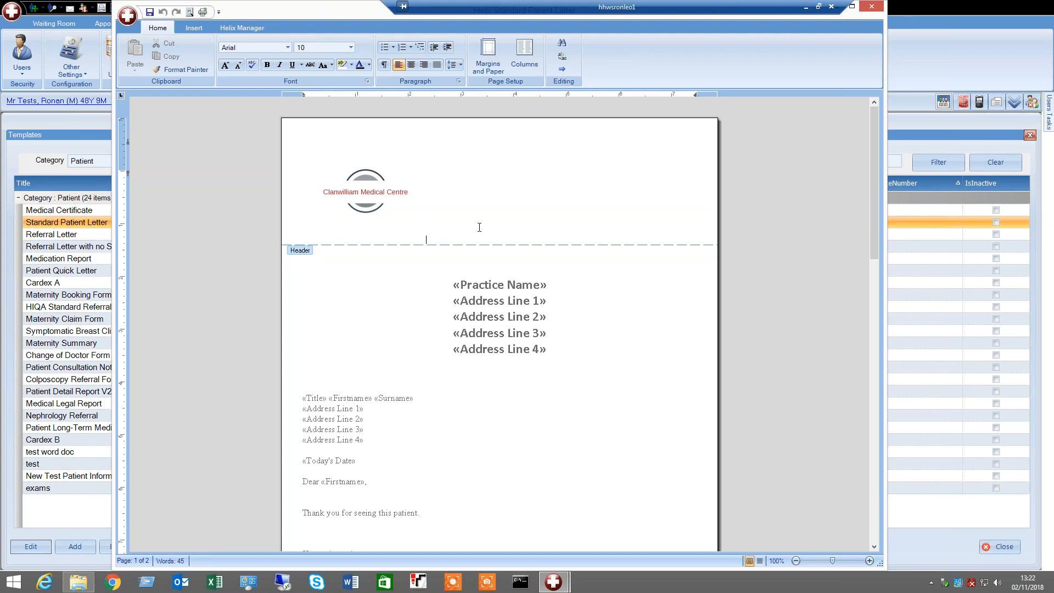
pyautogui.click(377, 196)
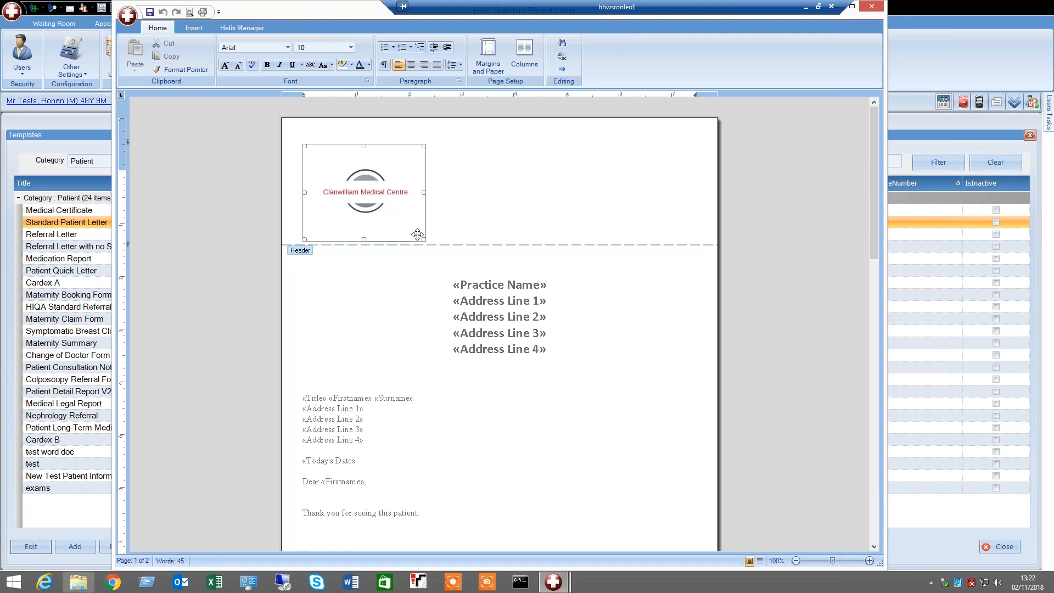
pyautogui.moveTo(424, 239); pyautogui.dragTo(402, 219)
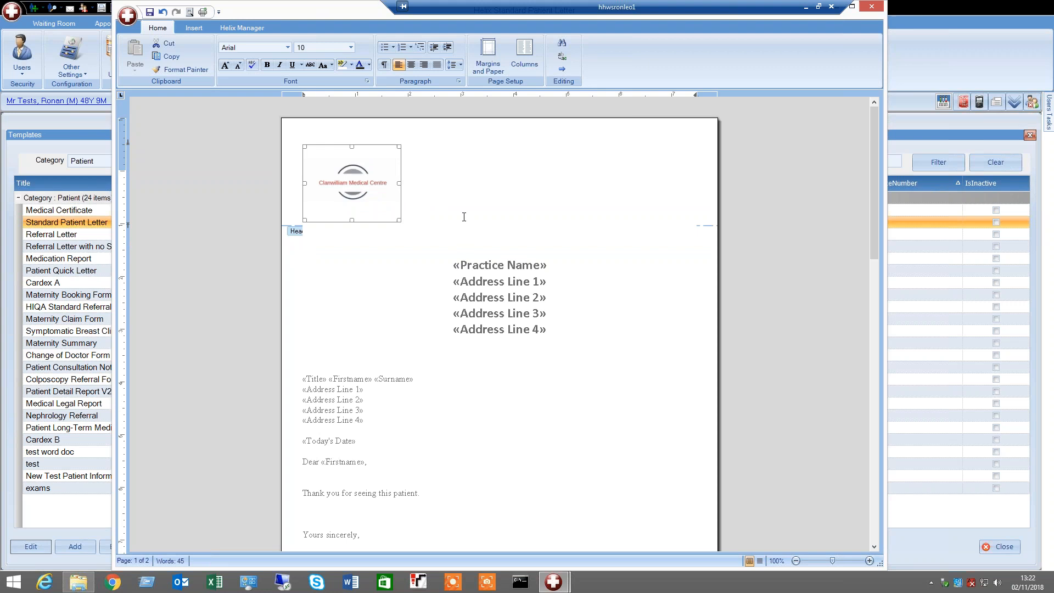
pyautogui.click(424, 205)
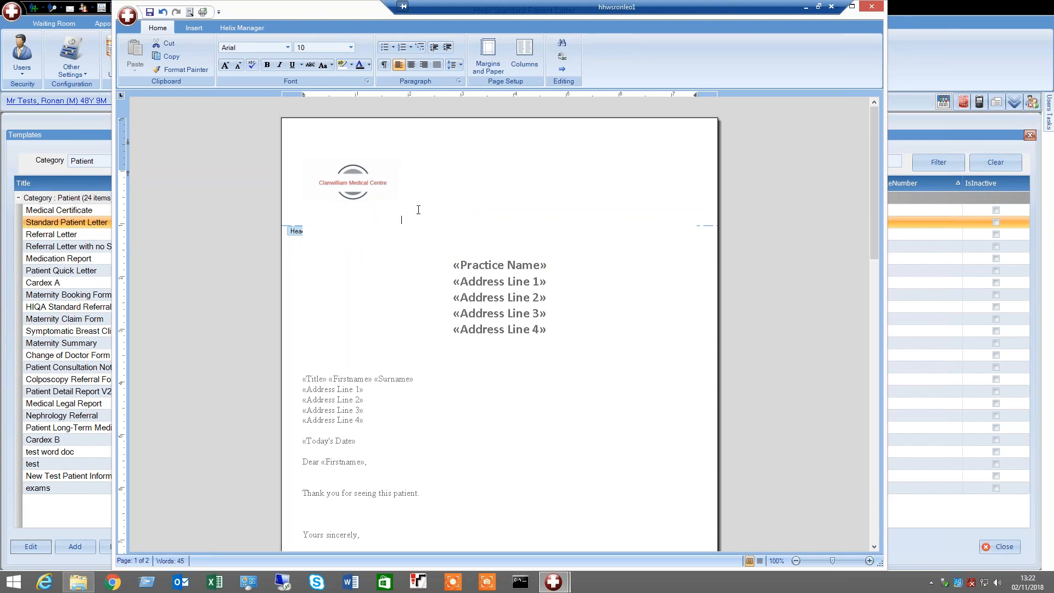
pyautogui.click(425, 65)
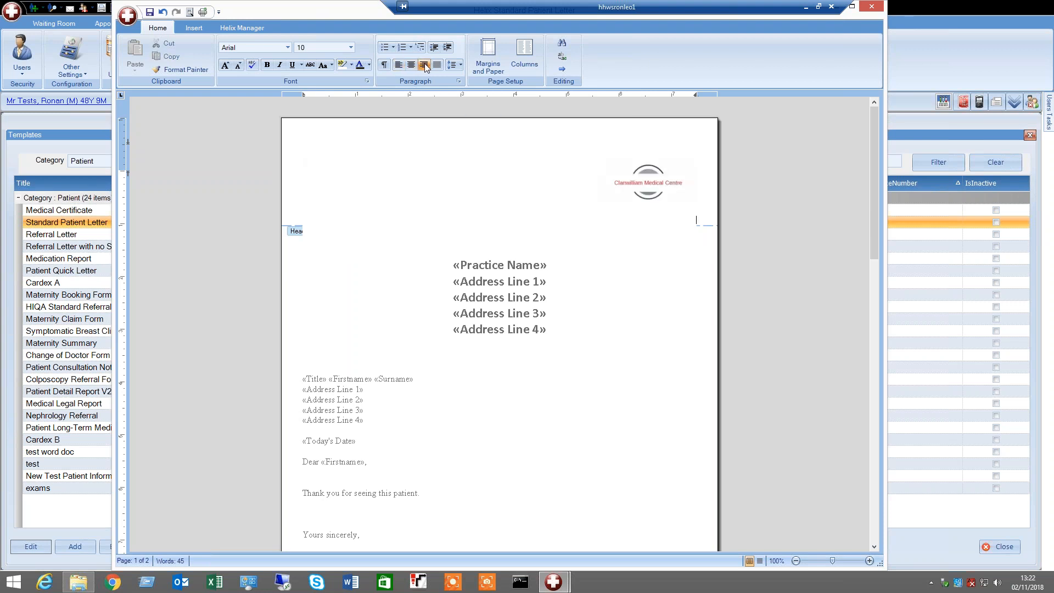
# Write "Clanwilliam medical Centre" in the header directly before the logo
pyautogui.click(408, 205)
pyautogui.write('Clanwilliam medical Centre')
pyautogui.click(574, 218)
pyautogui.moveTo(622, 300); pyautogui.dragTo(621, 144)
pyautogui.click(614, 155)
pyautogui.doubleClick(518, 196)
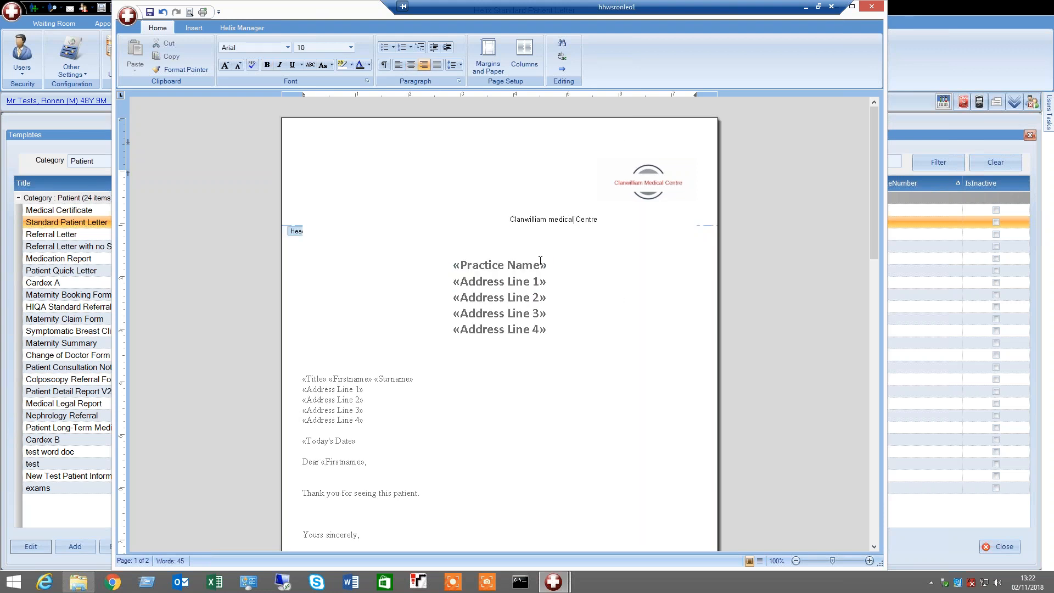
# Return to the letter body and add a blank line between the "Dear" greeting and "Thank you for seeing this patient."
pyautogui.doubleClick(643, 302)
pyautogui.click(438, 347)
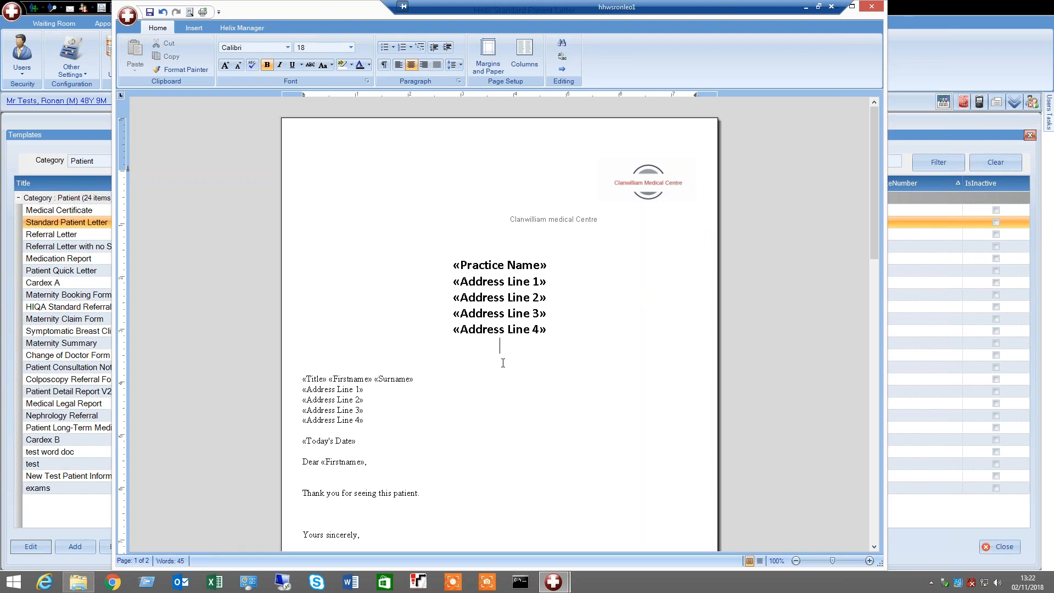
pyautogui.click(328, 483)
pyautogui.press('Return')
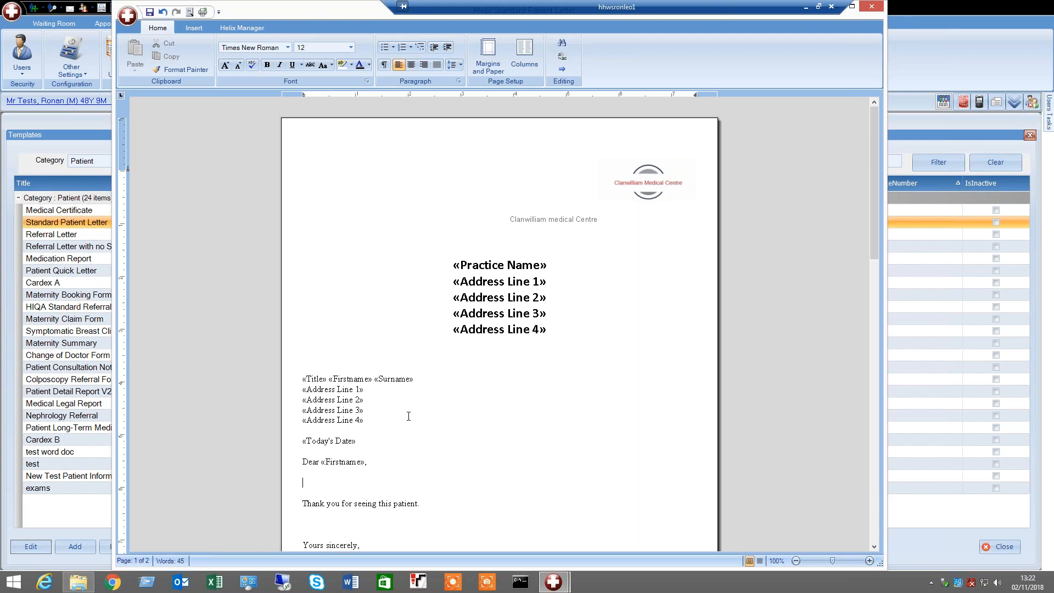
pyautogui.click(308, 483)
# Reopen the header, examine the editing options for the practice text and logo together, and select the logo alone
pyautogui.doubleClick(581, 219)
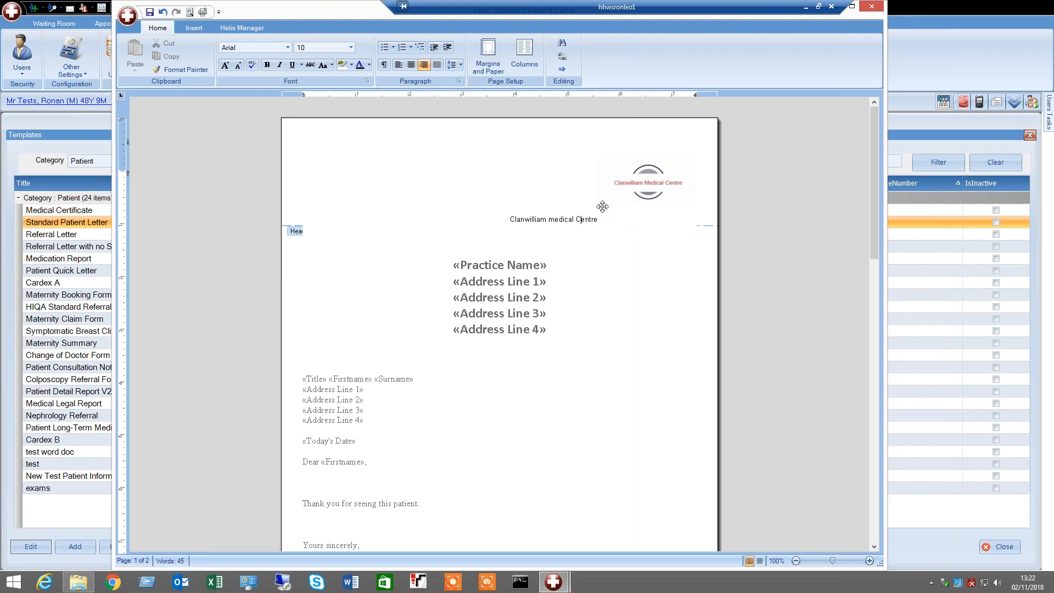
pyautogui.moveTo(484, 147); pyautogui.dragTo(677, 213)
pyautogui.rightClick(539, 205)
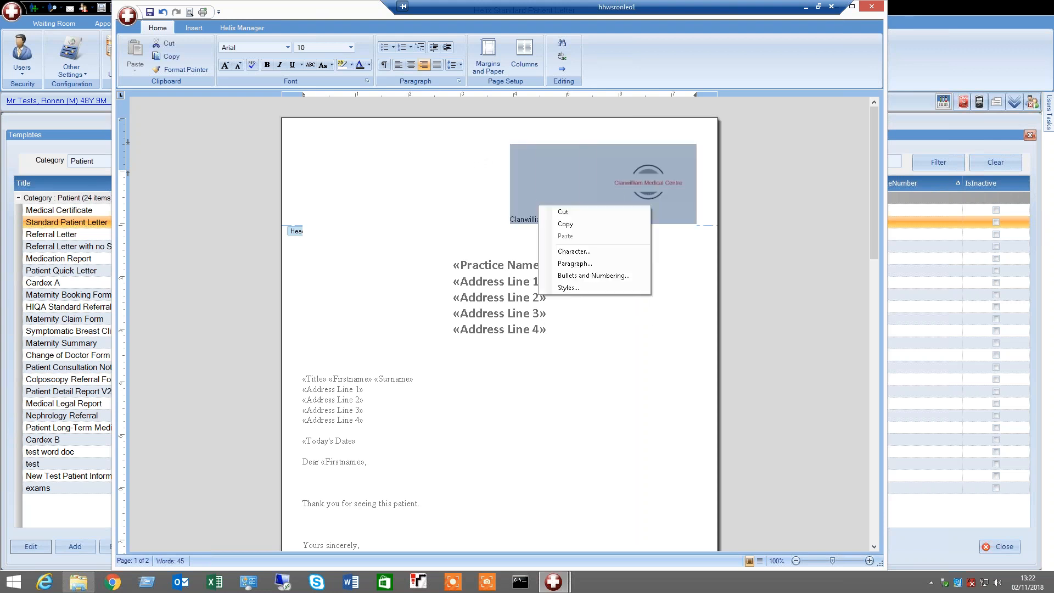
pyautogui.click(544, 268)
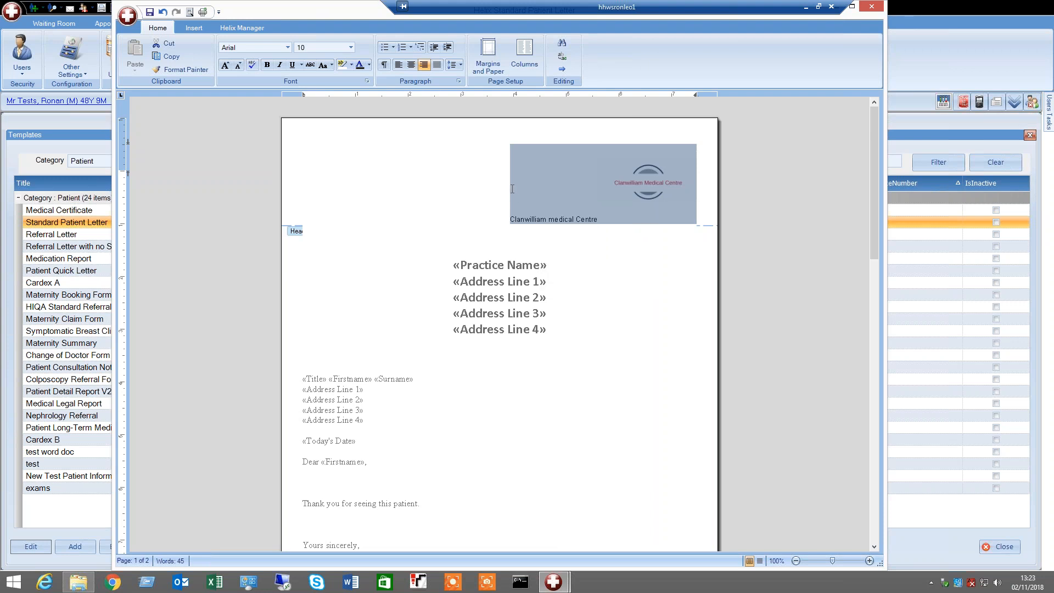
pyautogui.click(598, 220)
pyautogui.click(551, 220)
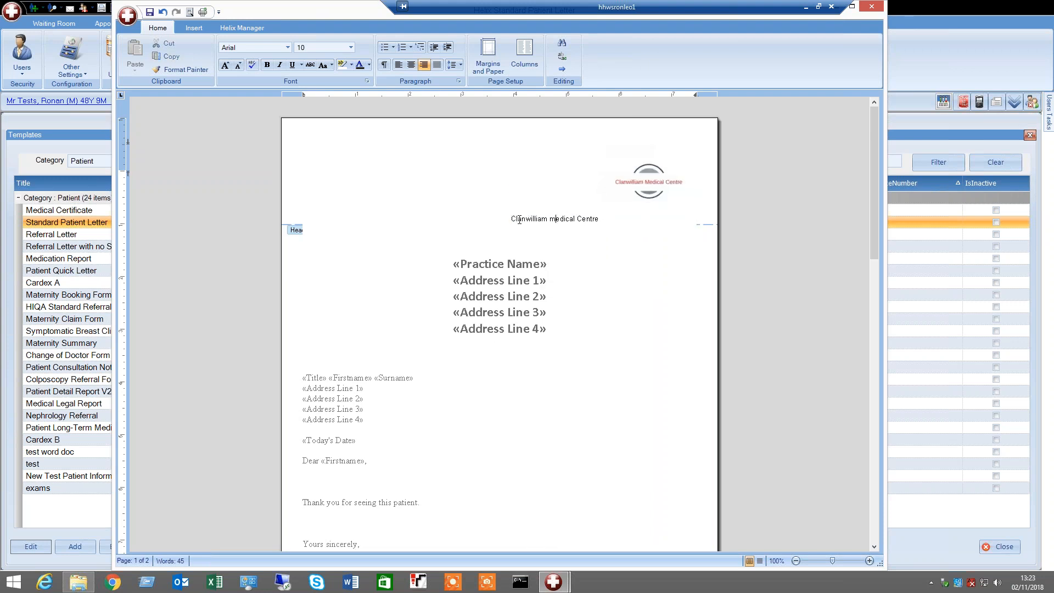
pyautogui.moveTo(513, 221); pyautogui.dragTo(721, 158)
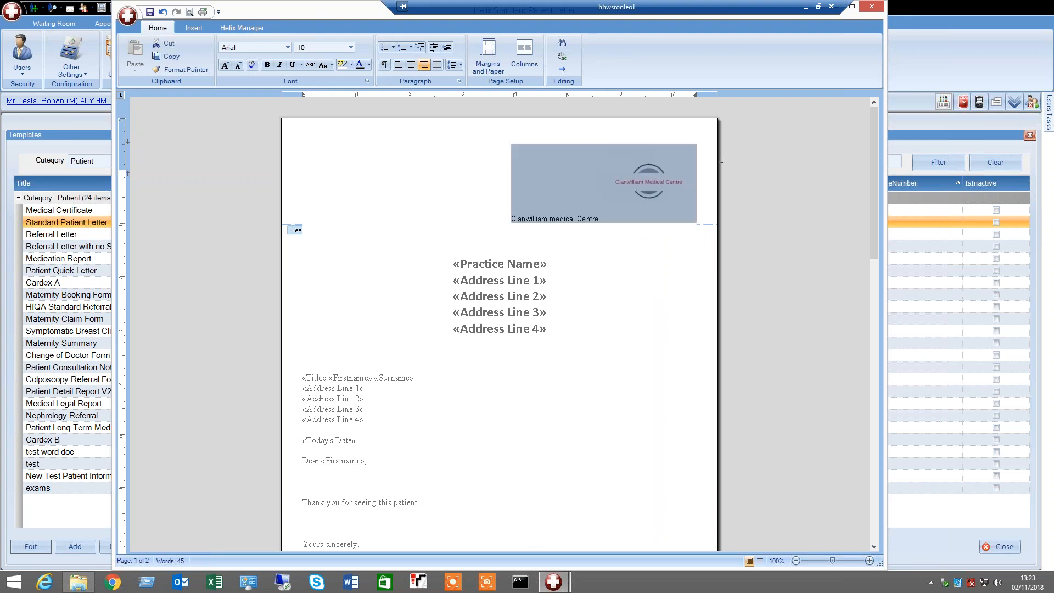
pyautogui.rightClick(522, 217)
pyautogui.click(619, 364)
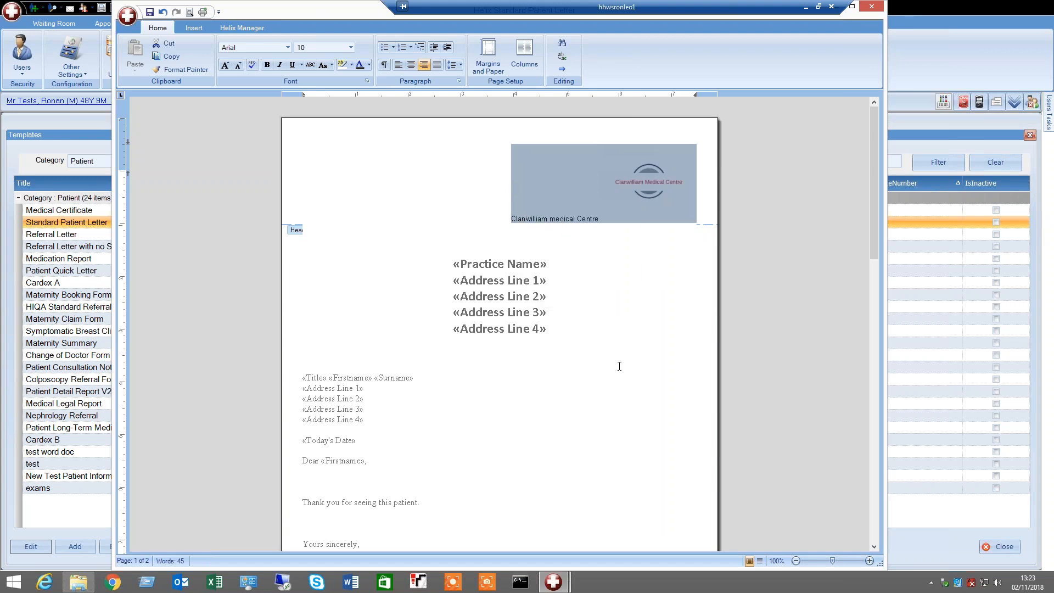
pyautogui.click(537, 164)
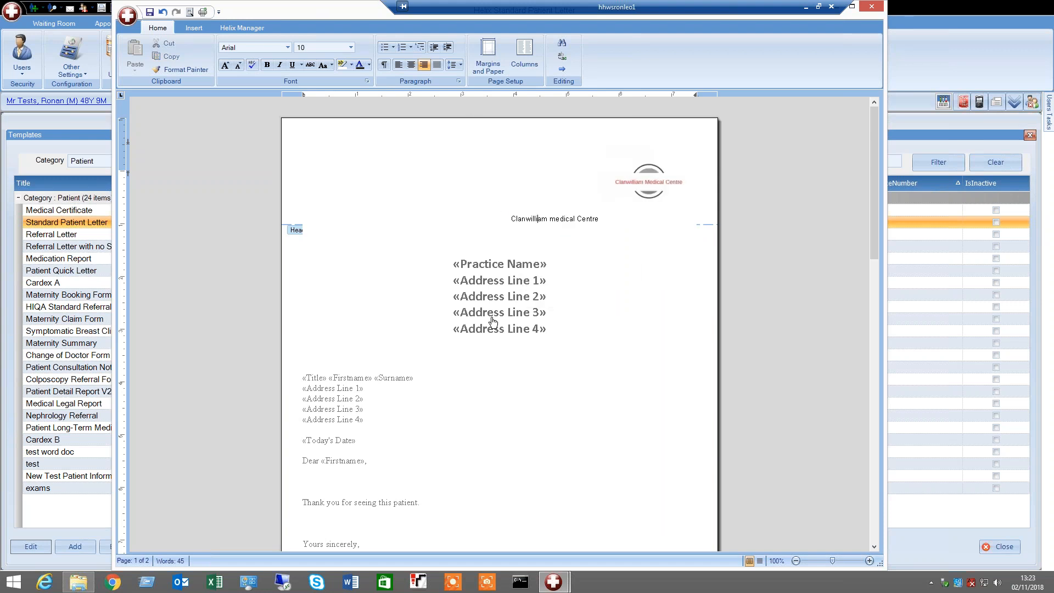
pyautogui.click(654, 191)
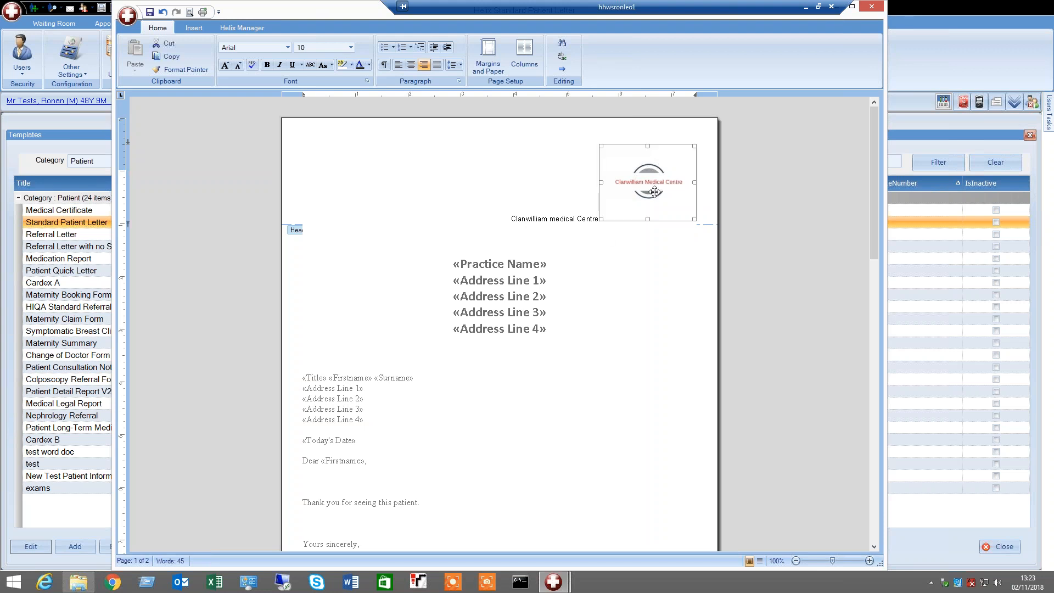
# Paste the logo into the letter body below the "Dear" greeting and write "Clanwilliam Medical Centre" on the line beneath it
pyautogui.doubleClick(548, 361)
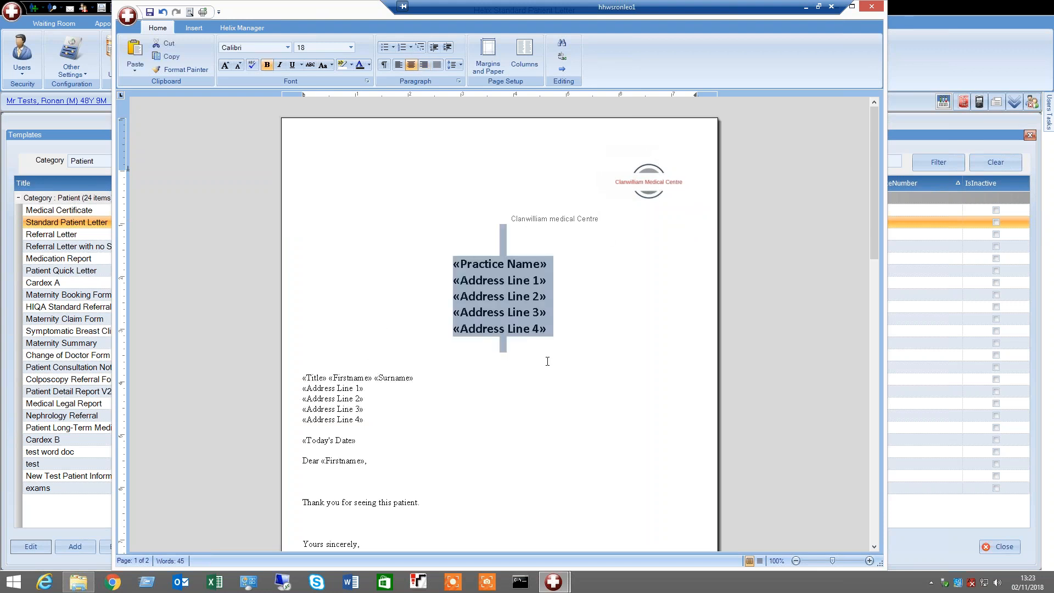
pyautogui.click(344, 476)
pyautogui.hotkey('ctrl', 'v')
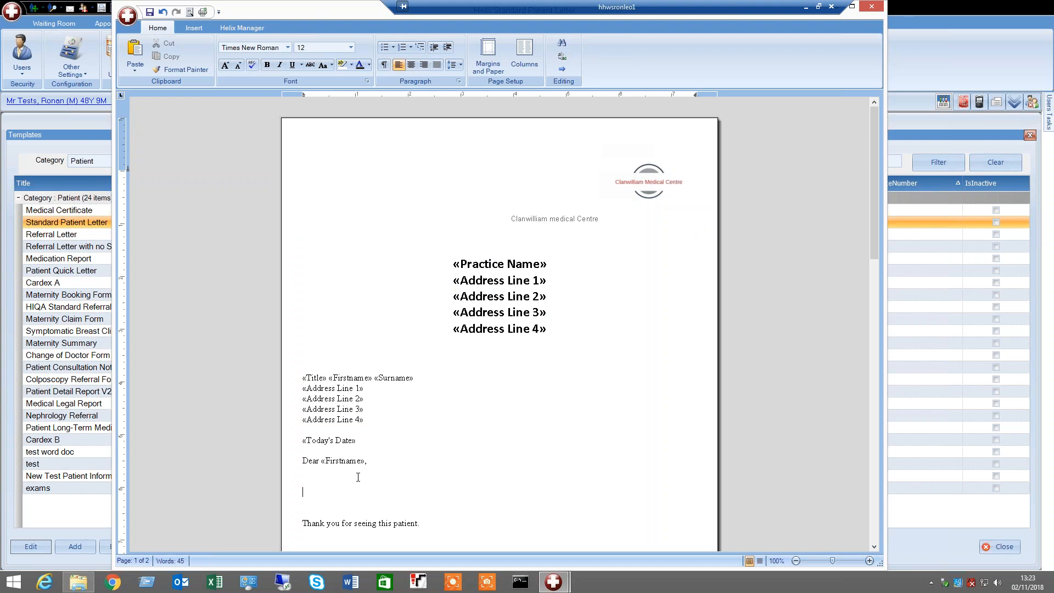
pyautogui.press('Return')
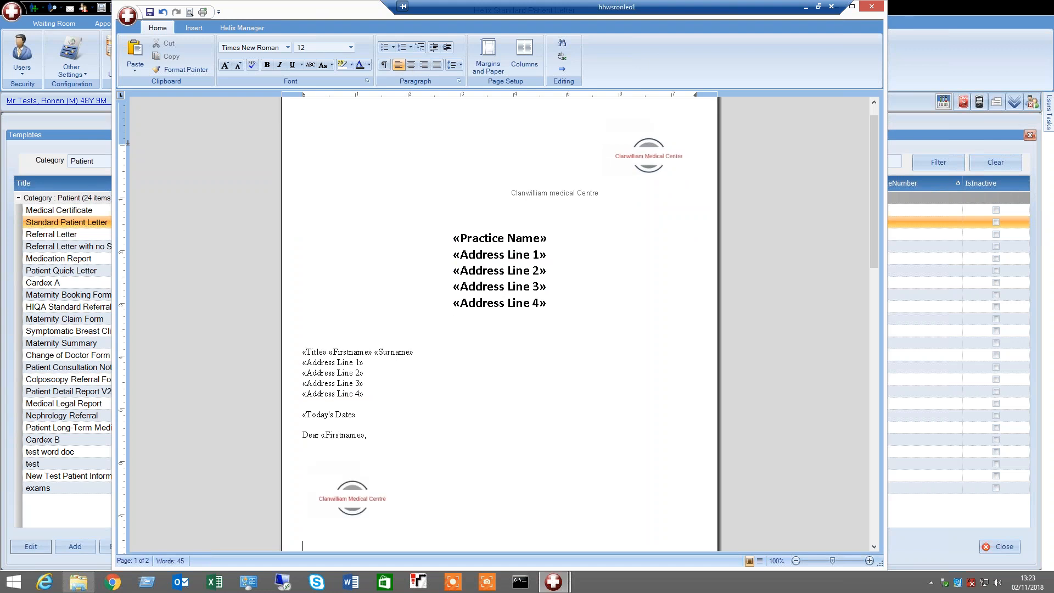
pyautogui.scroll(-3, 520, 384)
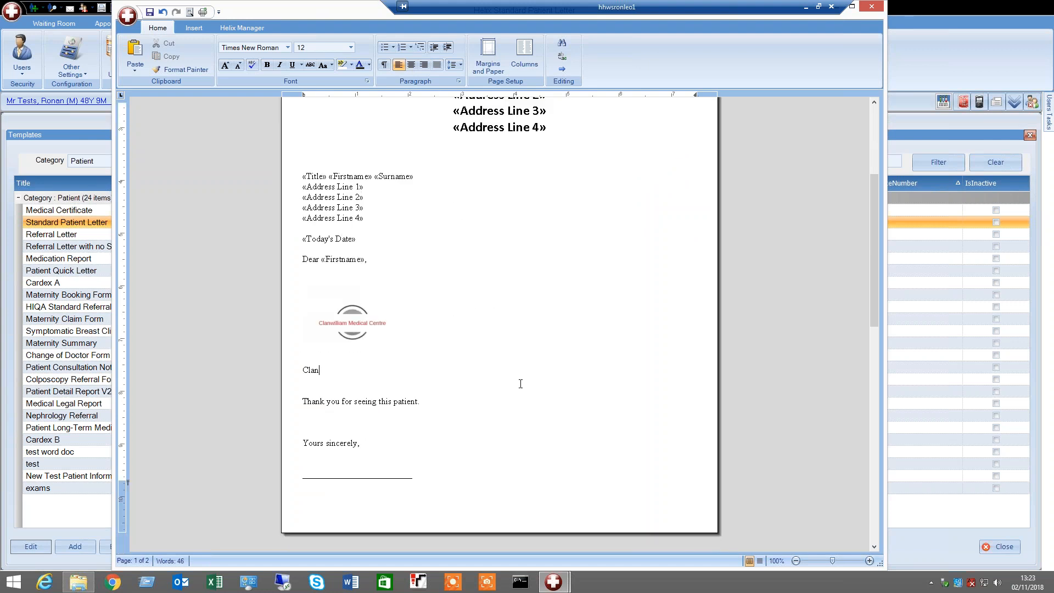
pyautogui.write('Clanwimm')
pyautogui.press('BackSpace')
pyautogui.write('lliammed')
pyautogui.press('BackSpace')
pyautogui.press('BackSpace')
pyautogui.write('Medical Centre')
# Create a snippet titled "Header" from the body's logo and practice name, available to all users
pyautogui.moveTo(418, 368); pyautogui.dragTo(317, 327)
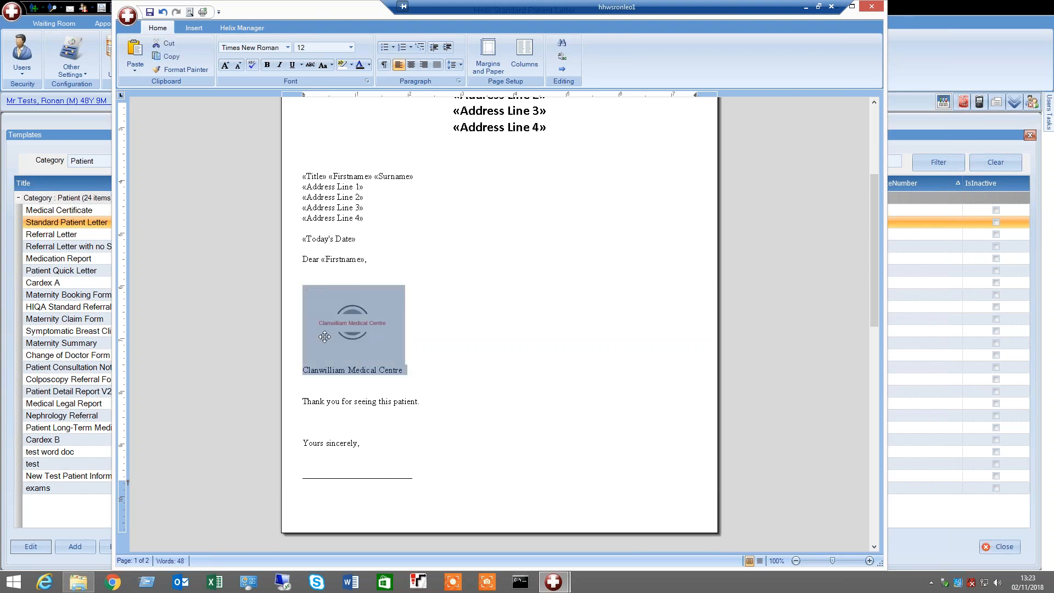
pyautogui.rightClick(388, 374)
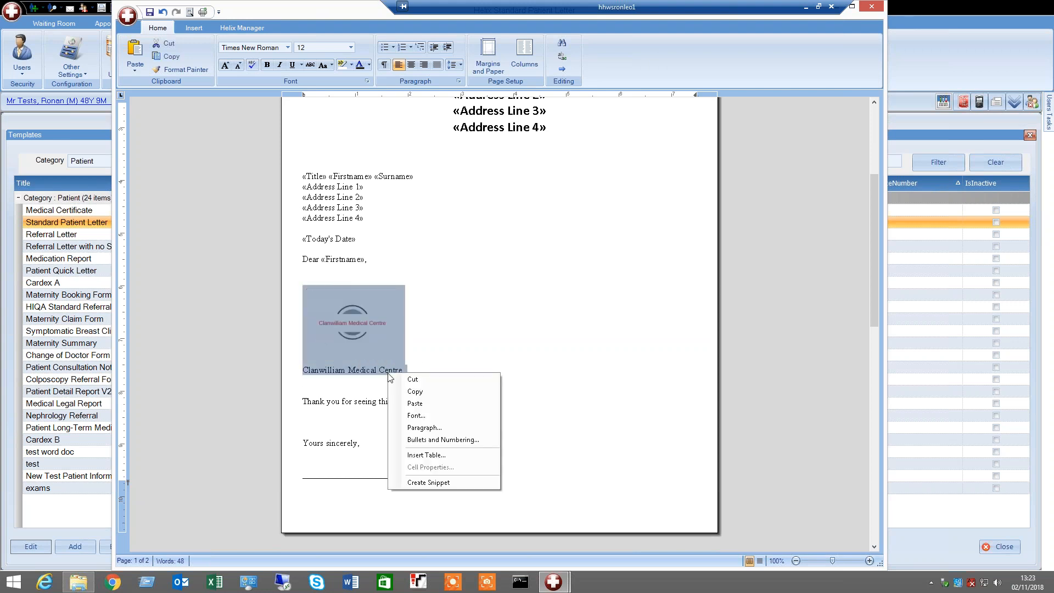
pyautogui.click(450, 484)
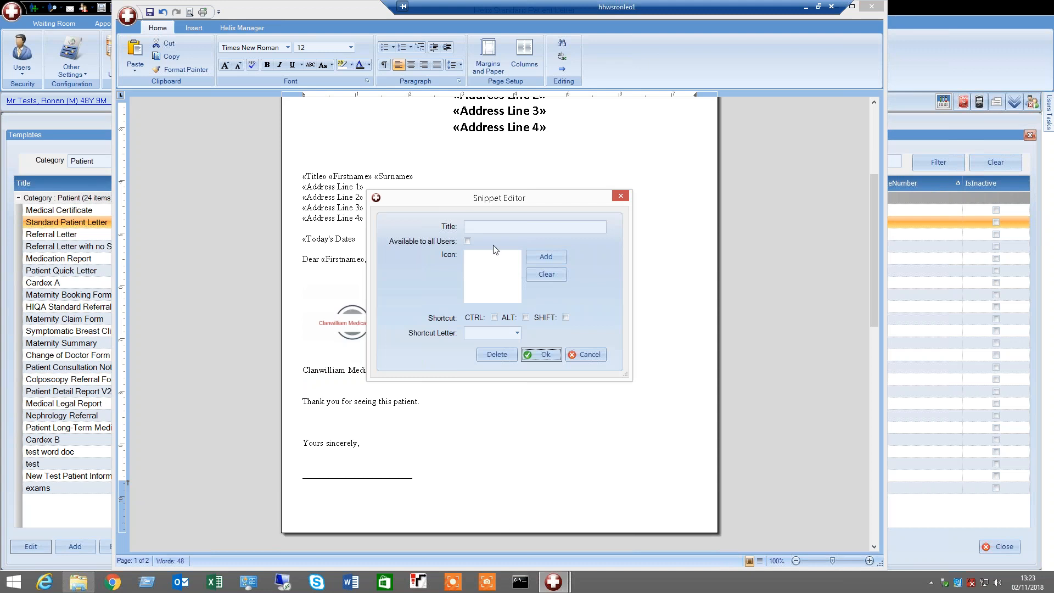
pyautogui.click(479, 227)
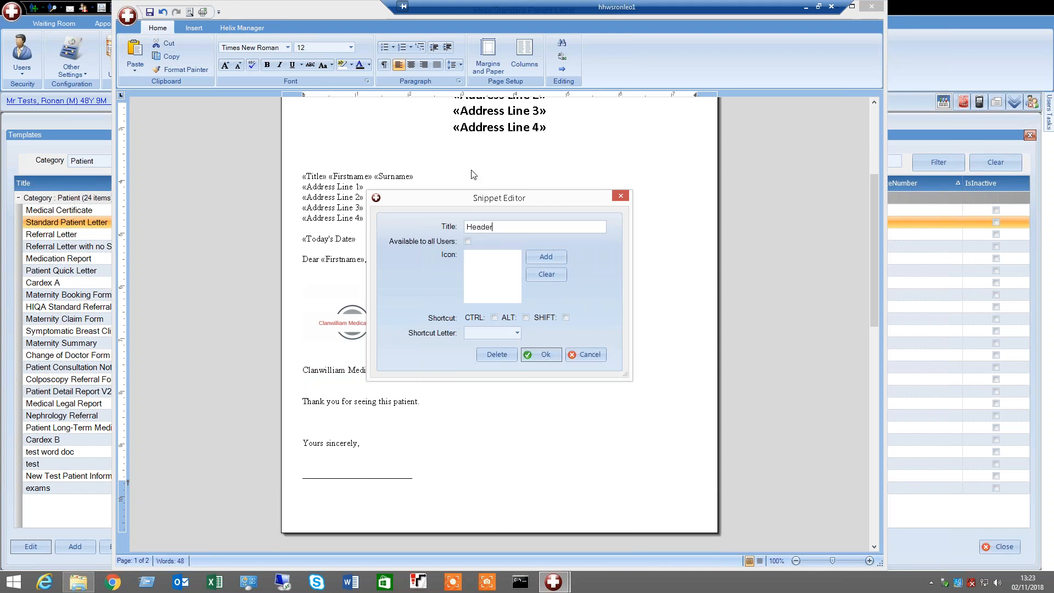
pyautogui.click(468, 241)
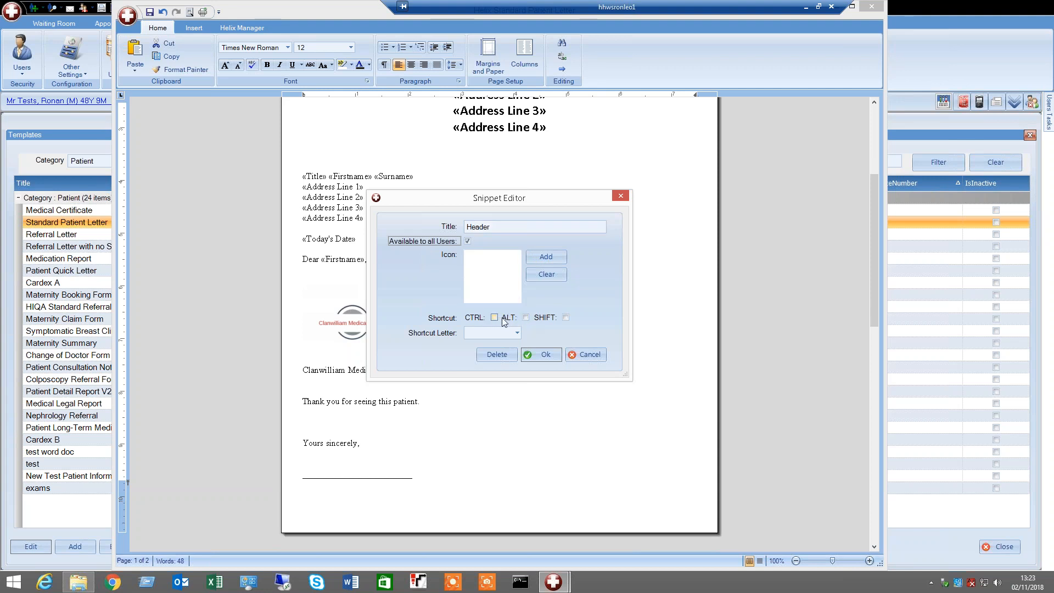
pyautogui.click(546, 355)
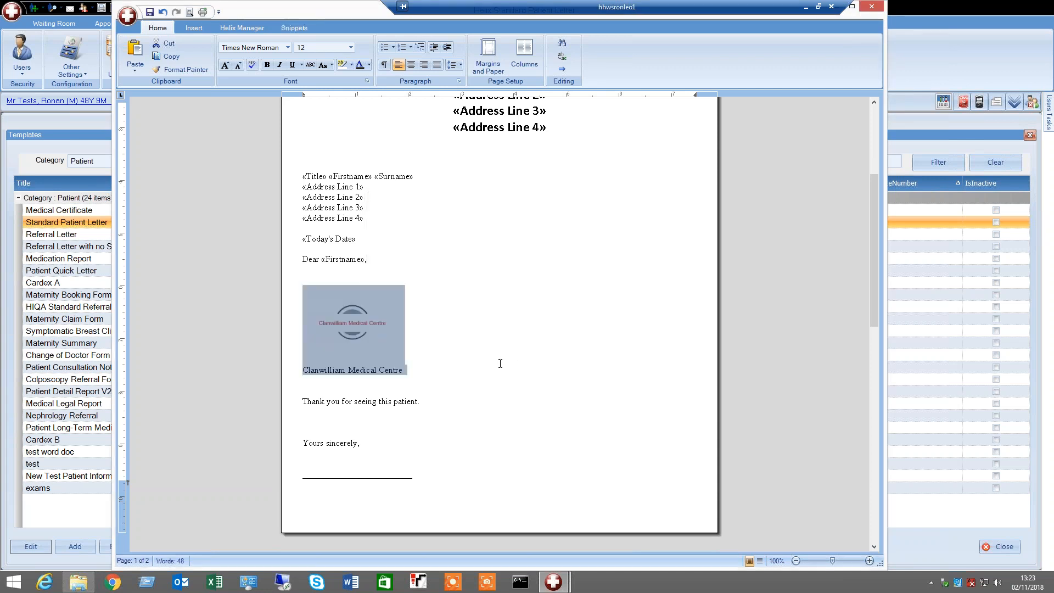
# Delete the logo and practice name from the letter body, and clear both from the page header
pyautogui.moveTo(308, 330); pyautogui.dragTo(268, 298)
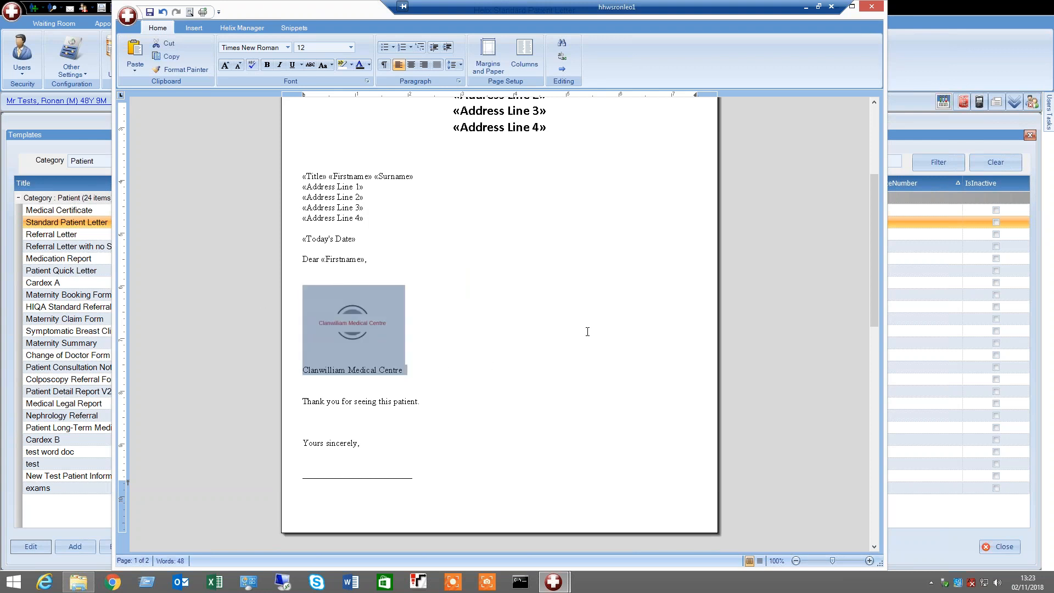
pyautogui.press('Delete')
pyautogui.scroll(6, 555, 317)
pyautogui.click(535, 173)
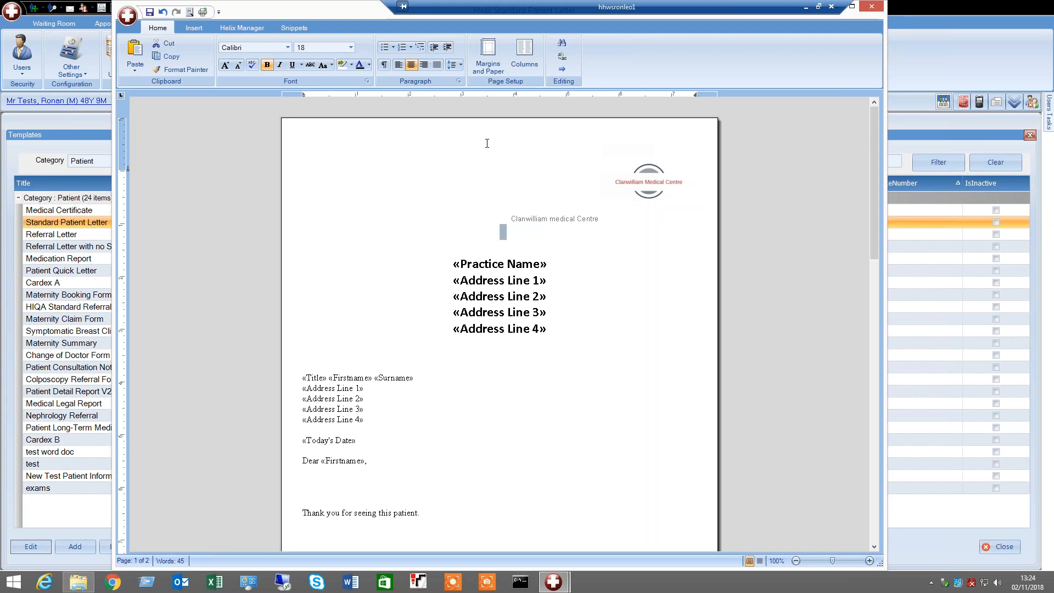
pyautogui.doubleClick(495, 185)
pyautogui.moveTo(595, 223); pyautogui.dragTo(468, 141)
pyautogui.press('Delete')
pyautogui.click(660, 171)
pyautogui.press('Delete')
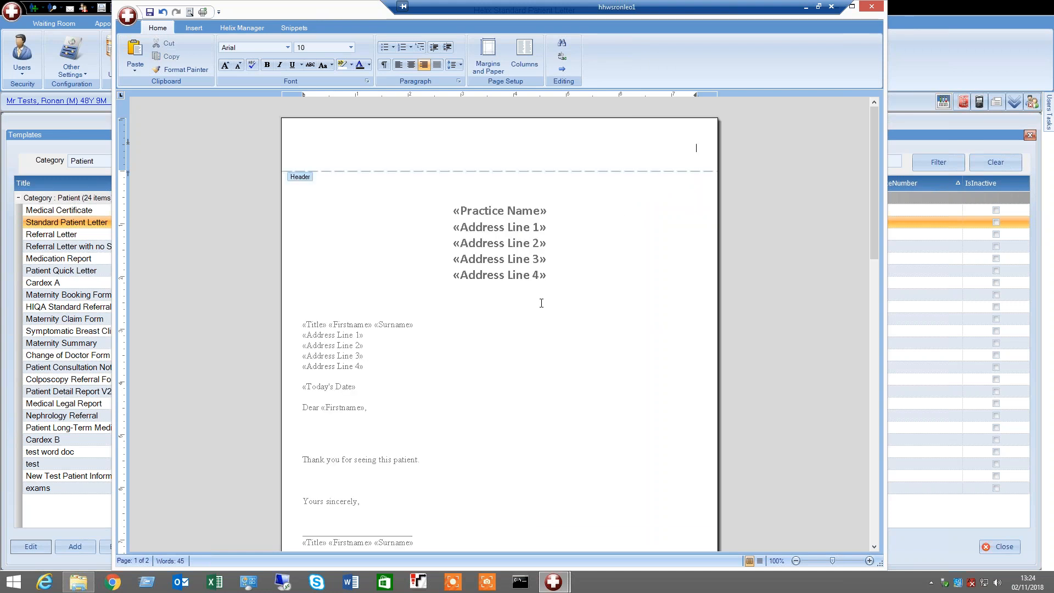
# Insert the Header snippet into the empty page header of the letter
pyautogui.click(292, 30)
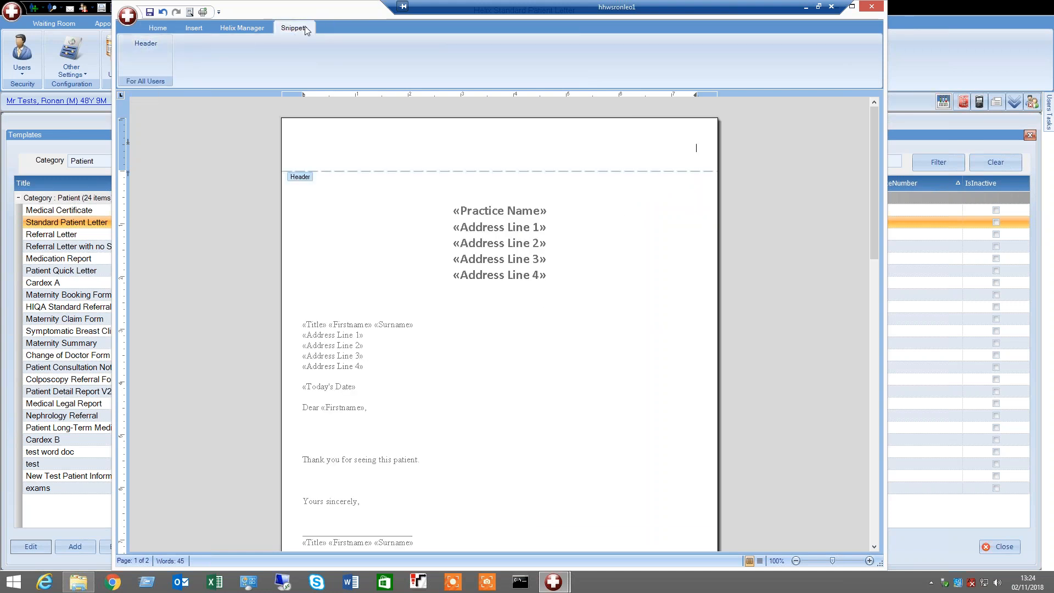
pyautogui.click(147, 44)
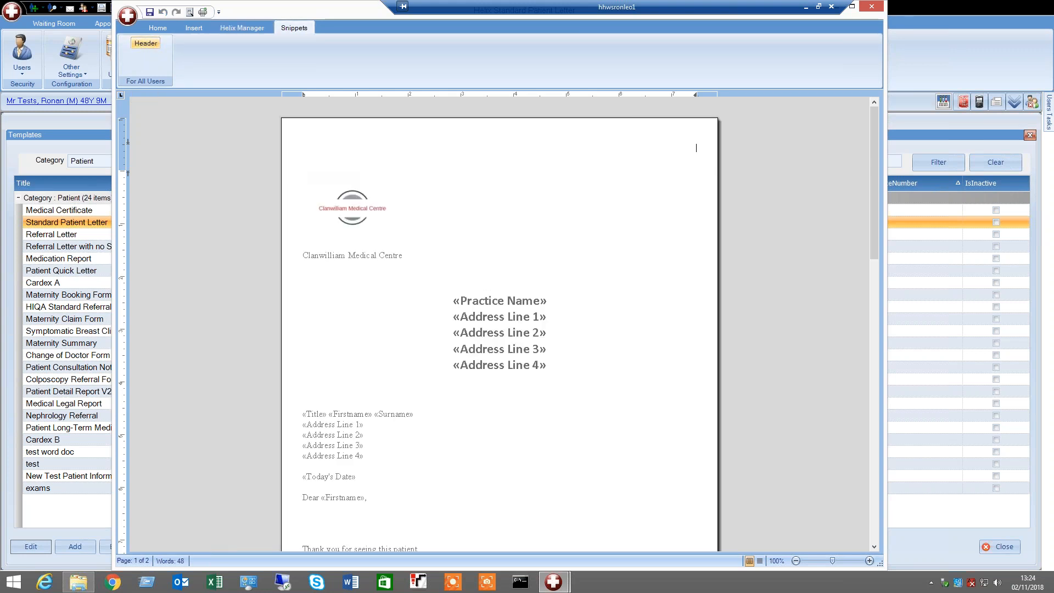
pyautogui.click(487, 390)
pyautogui.click(354, 219)
pyautogui.doubleClick(374, 290)
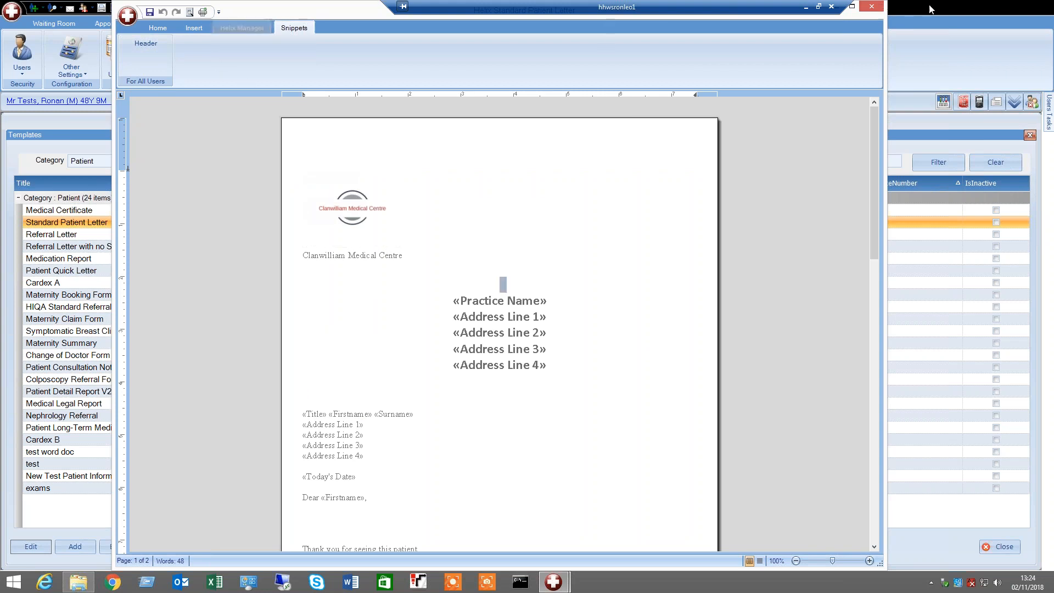
# Close the Standard Patient Letter document, abandoning its changes, and cancel its template details
pyautogui.click(235, 25)
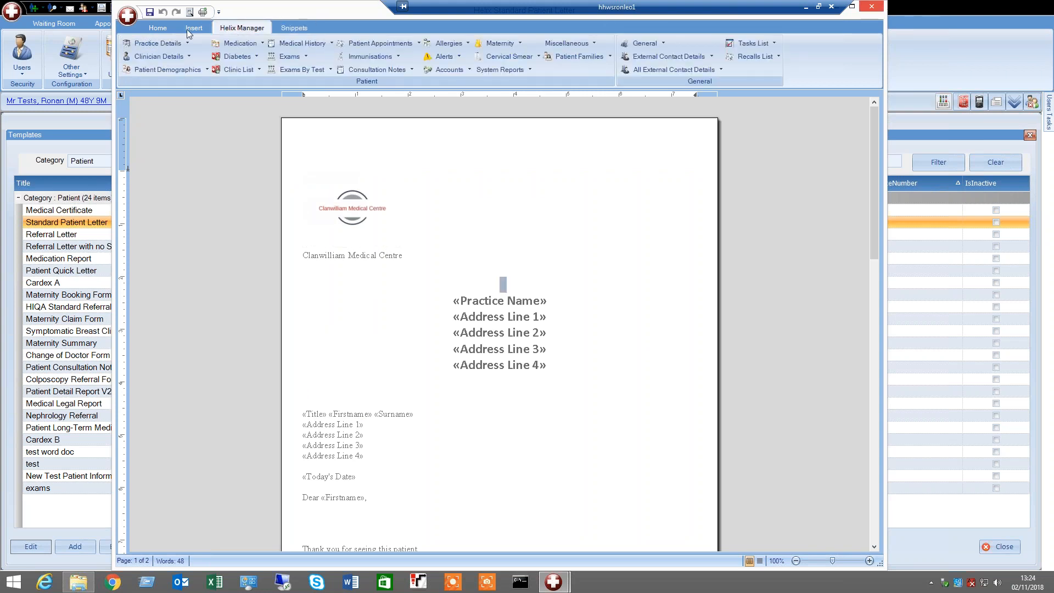
pyautogui.click(158, 27)
pyautogui.click(869, 8)
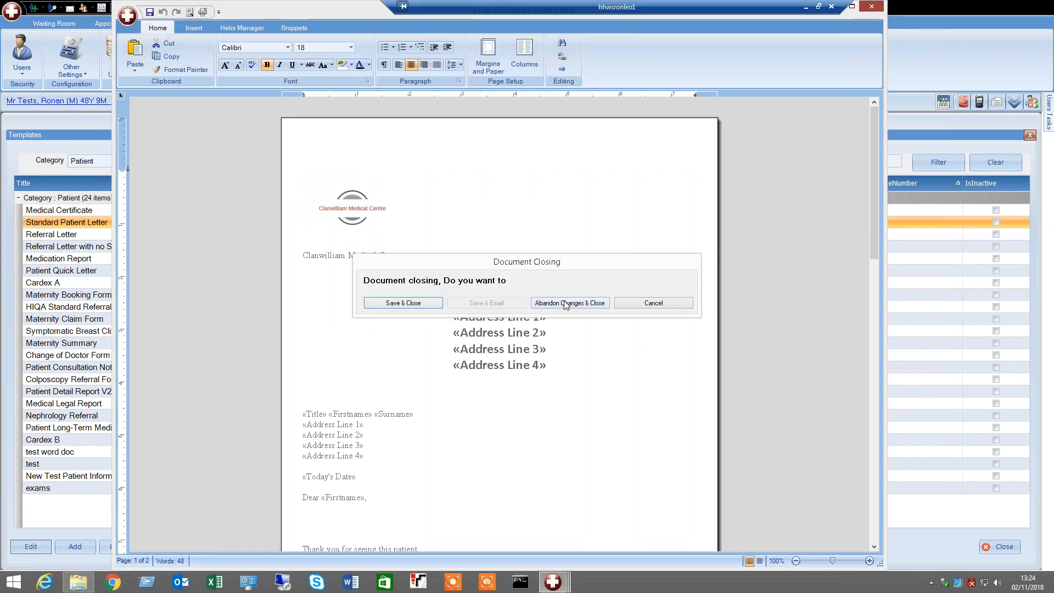
pyautogui.click(571, 303)
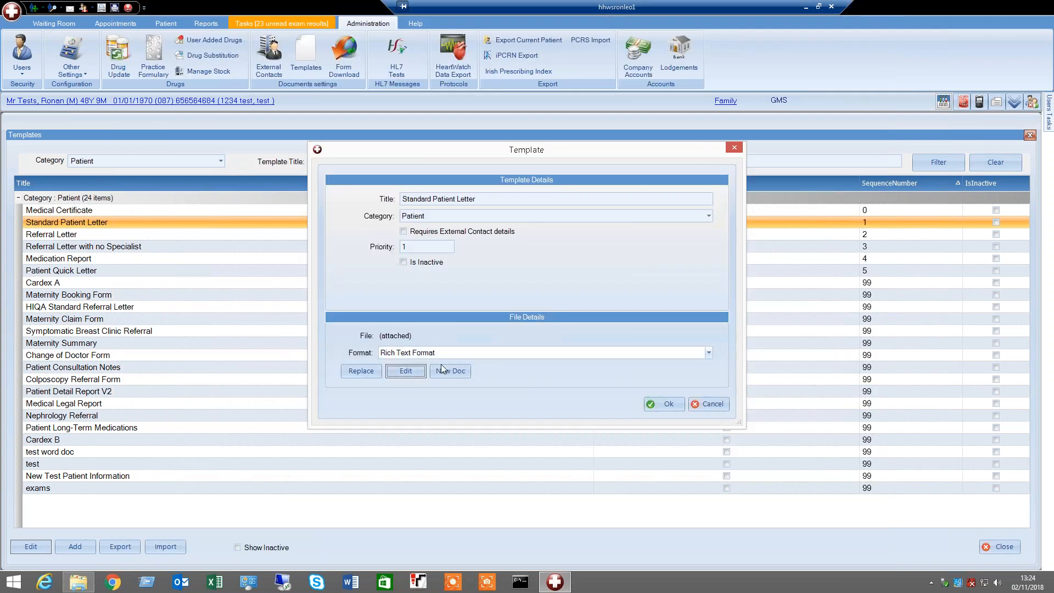
pyautogui.click(710, 404)
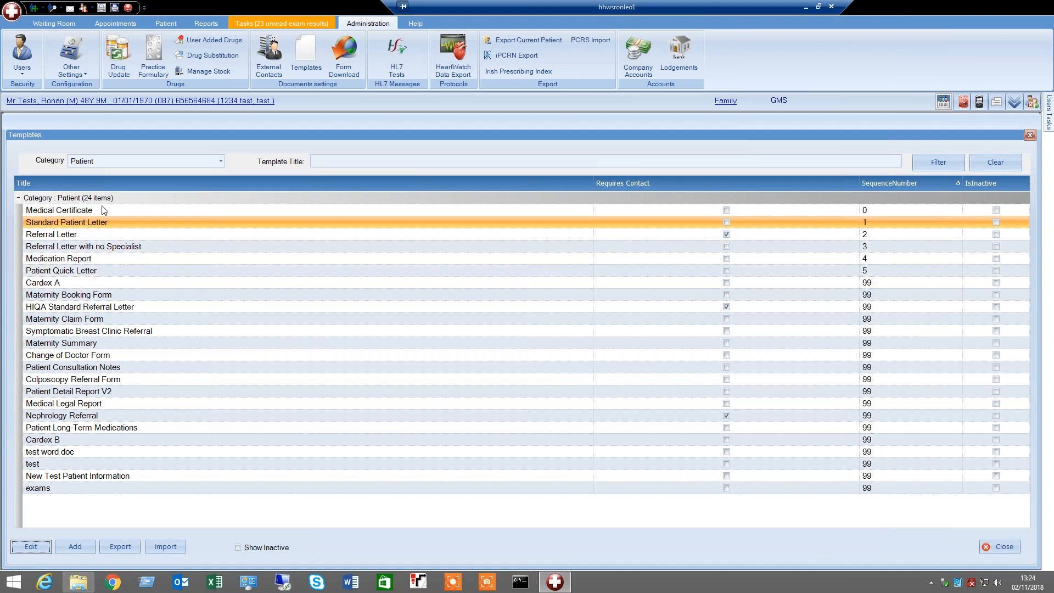
# Filter the patient templates by the title "test" and open the Test Template document for editing
pyautogui.click(370, 161)
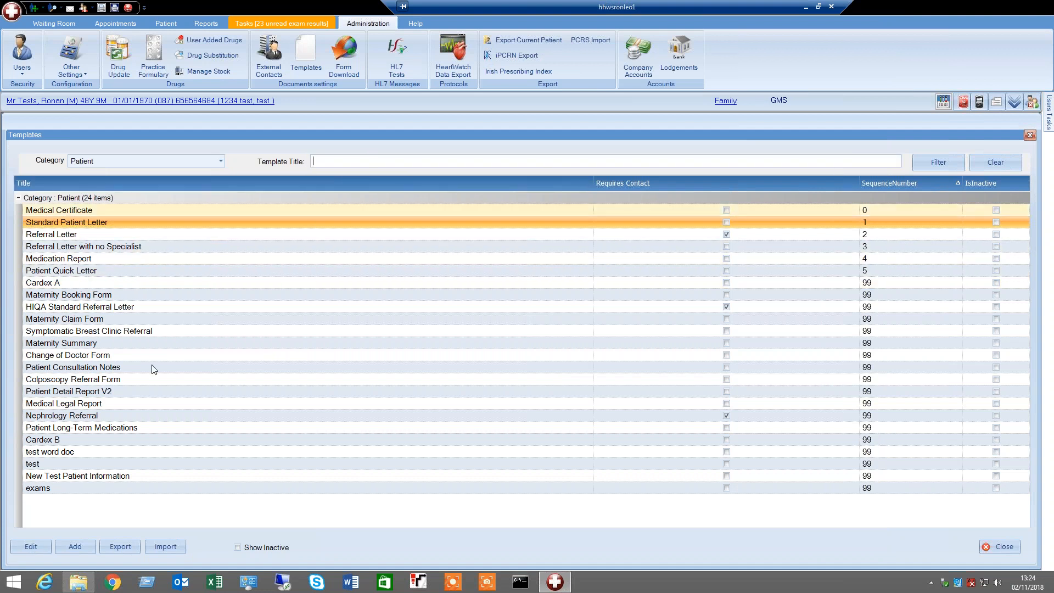
pyautogui.write('test')
pyautogui.click(940, 162)
pyautogui.click(55, 210)
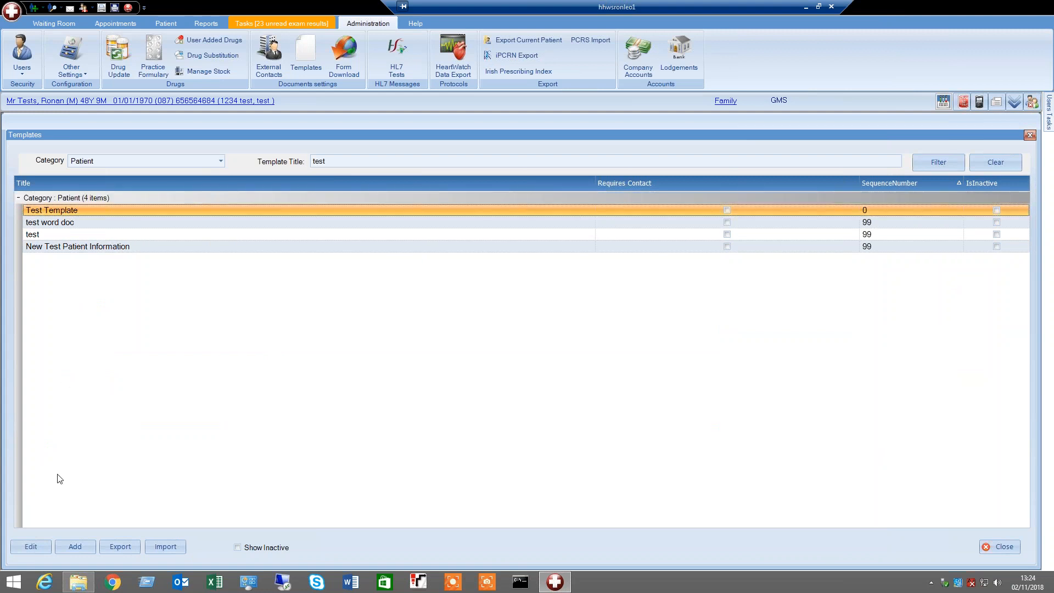
pyautogui.click(38, 548)
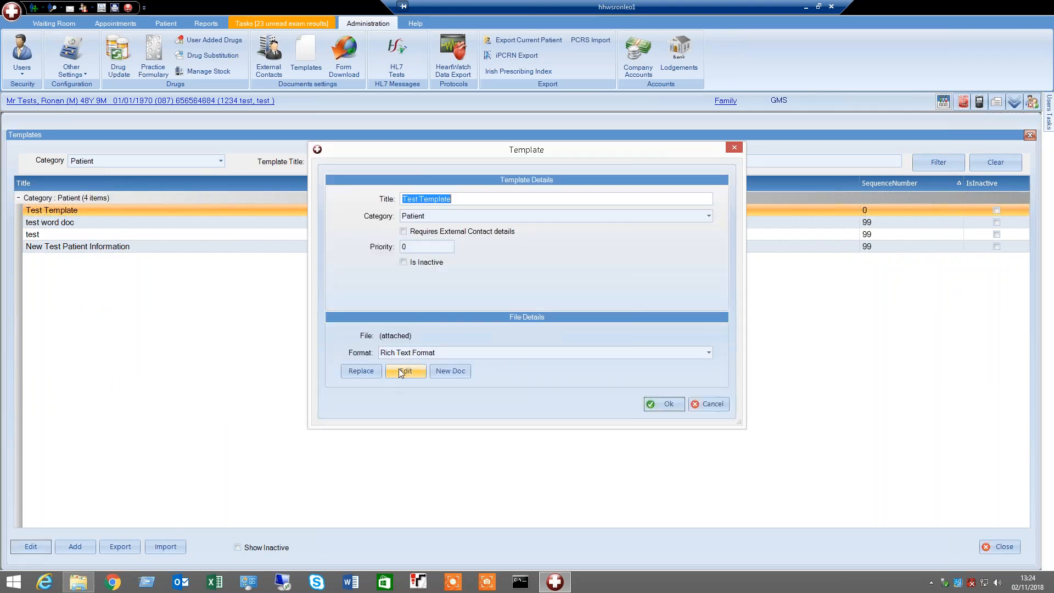
pyautogui.click(399, 369)
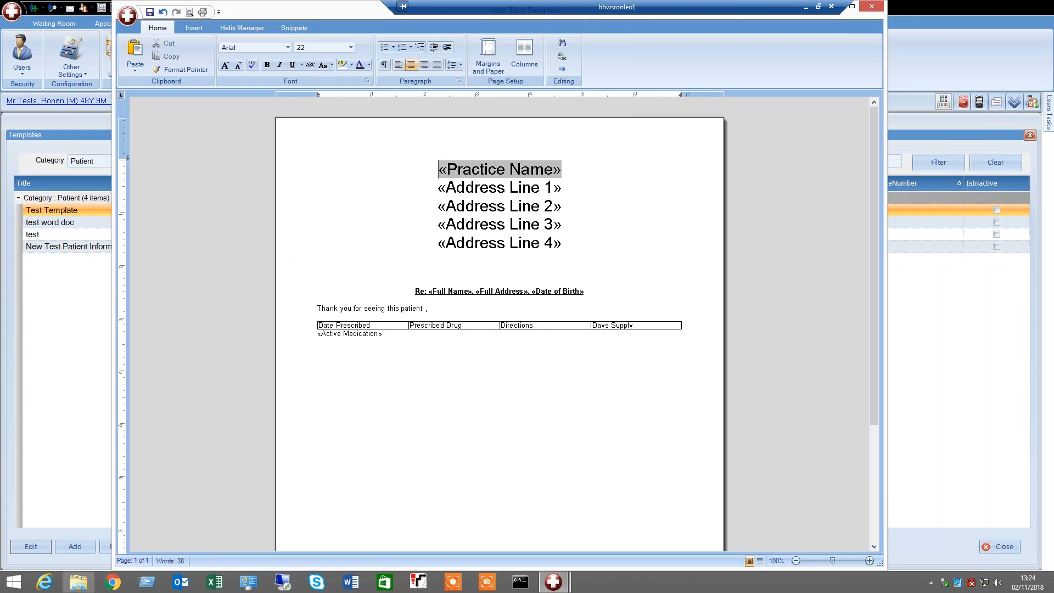
# Add three blank lines above the Practice Name field and insert the Header snippet on the first one
pyautogui.press('Return')
pyautogui.press('Return')
pyautogui.press('Return')
pyautogui.press('Up')
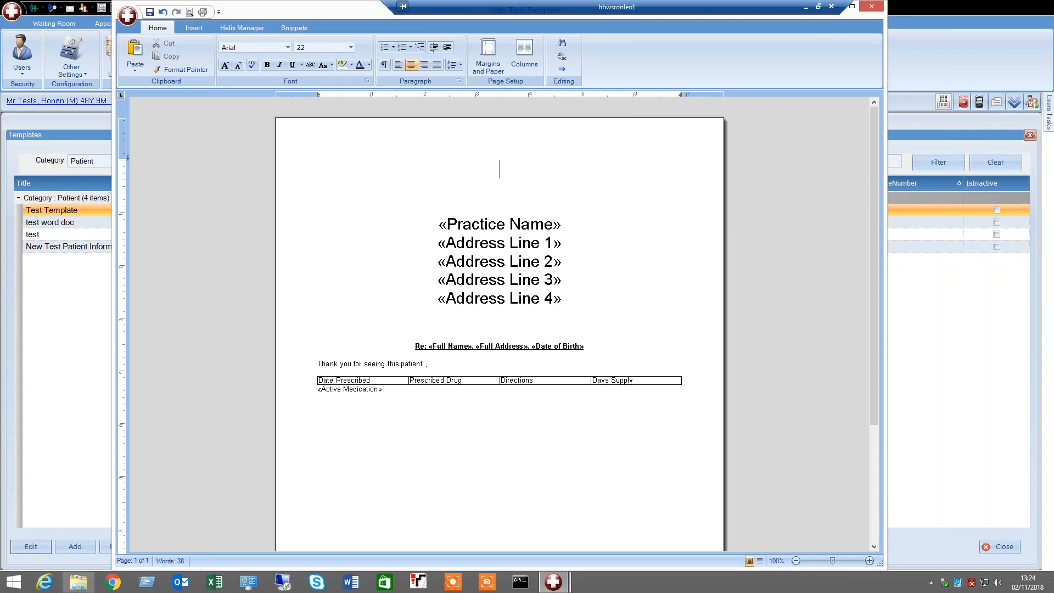
pyautogui.click(293, 28)
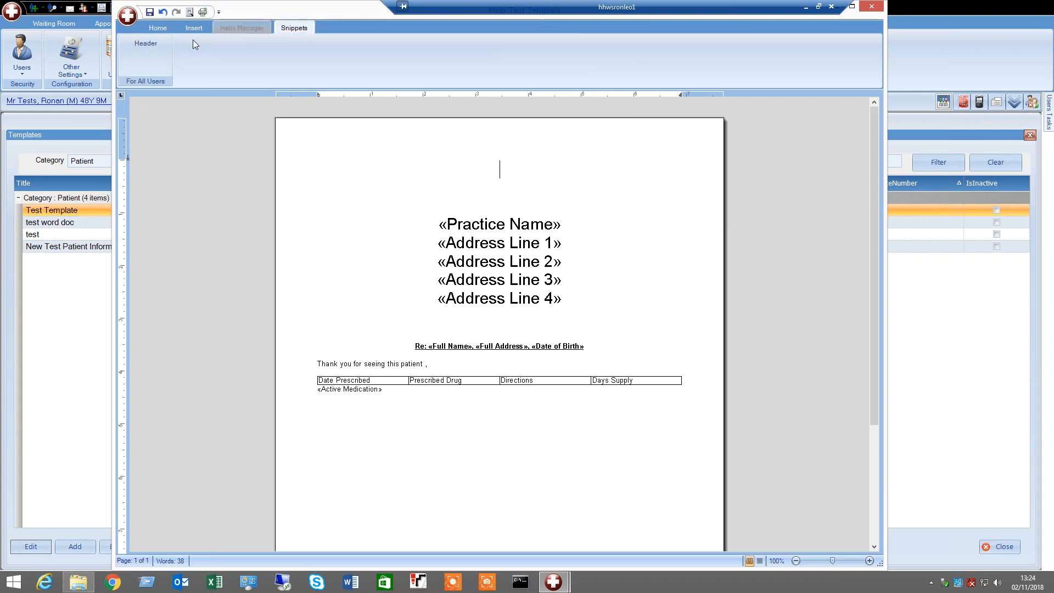
pyautogui.click(158, 44)
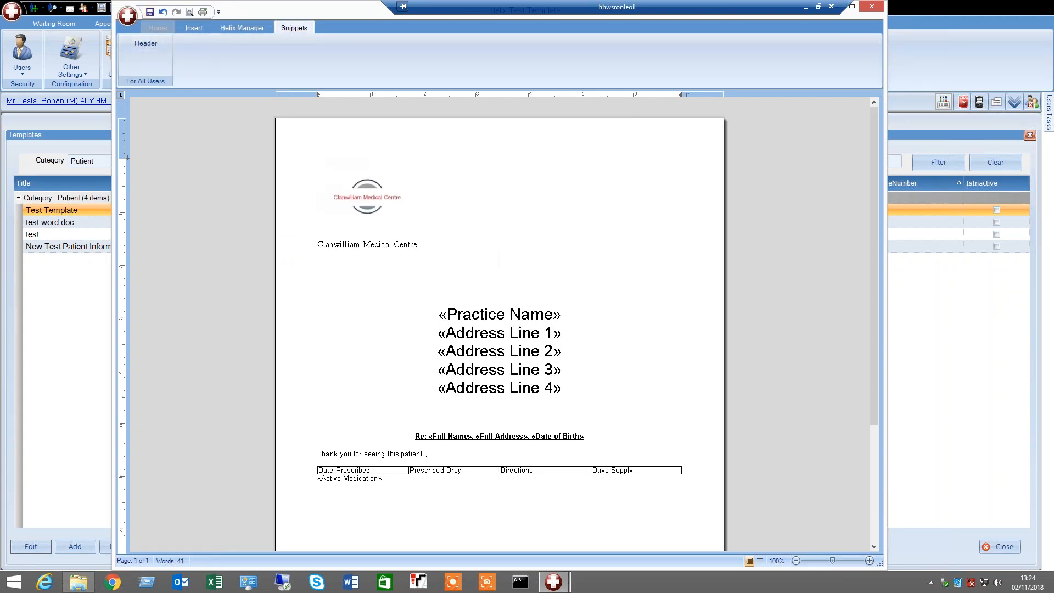
pyautogui.click(616, 417)
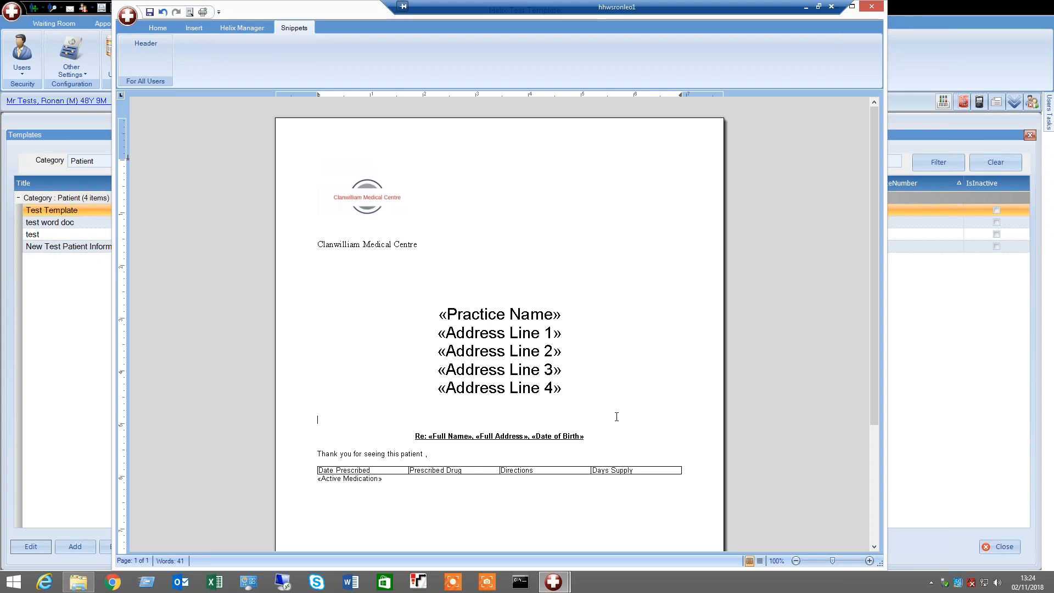
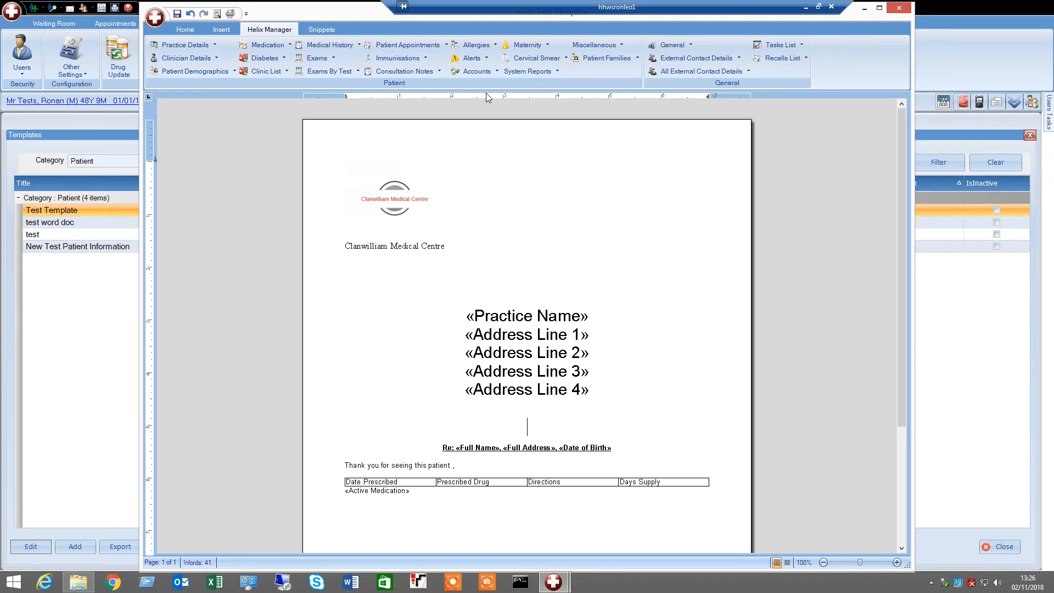
# Close the Test Template document, abandoning its changes, and cancel its template details
pyautogui.click(900, 8)
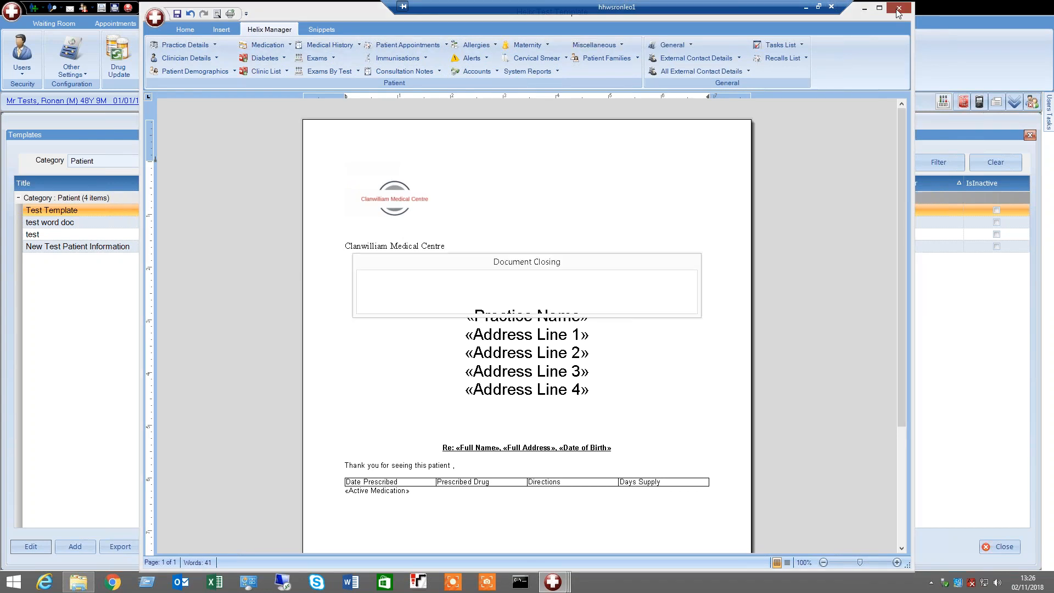
pyautogui.click(565, 303)
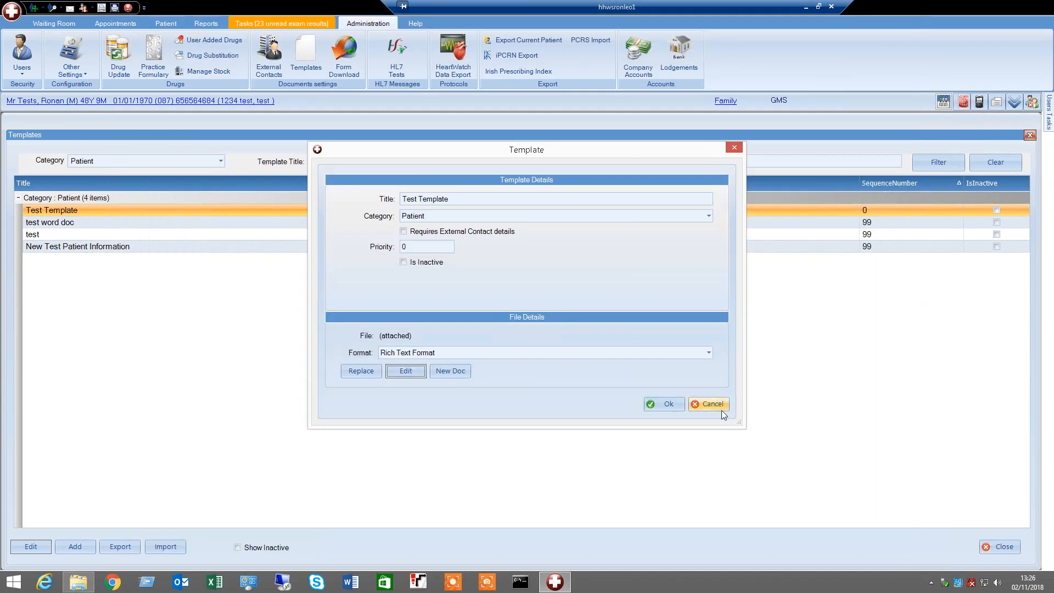
pyautogui.click(714, 407)
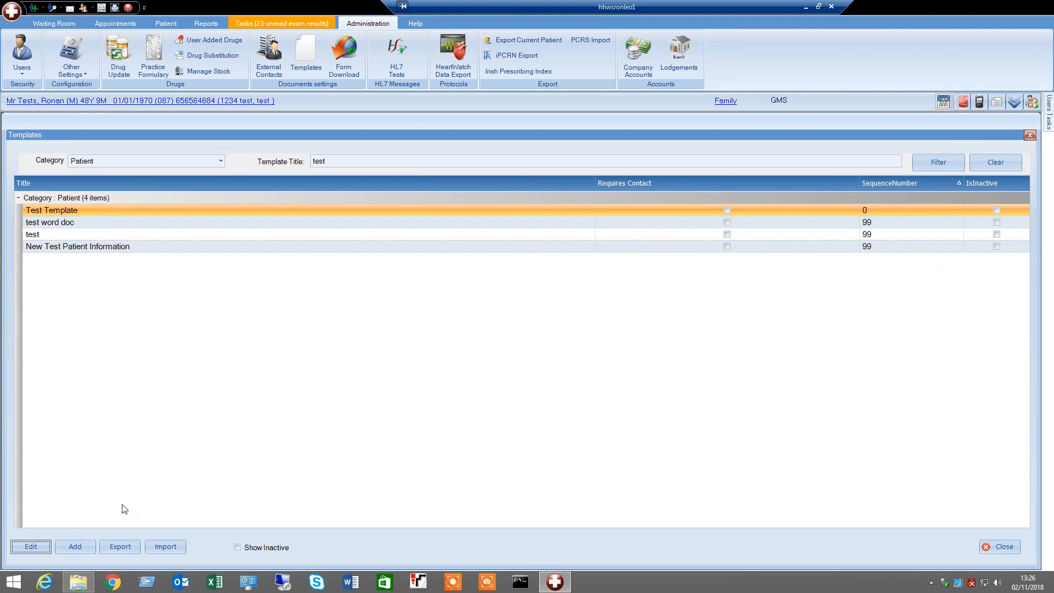
# Examine the file import option in a blank new-template form, cancel the form, and return to the patient's health summary
pyautogui.click(61, 548)
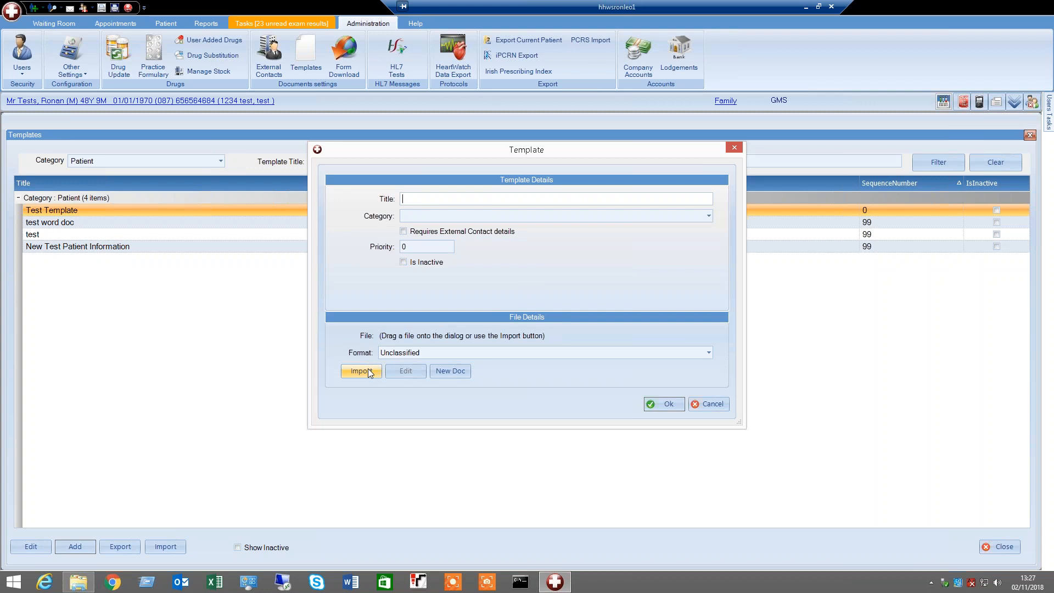
pyautogui.click(713, 404)
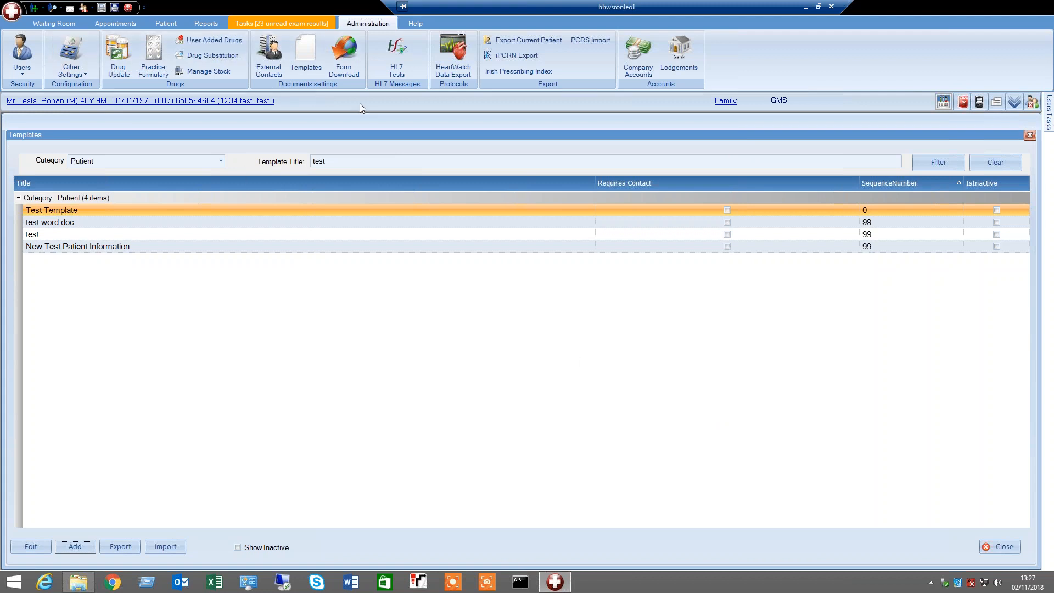
pyautogui.click(165, 23)
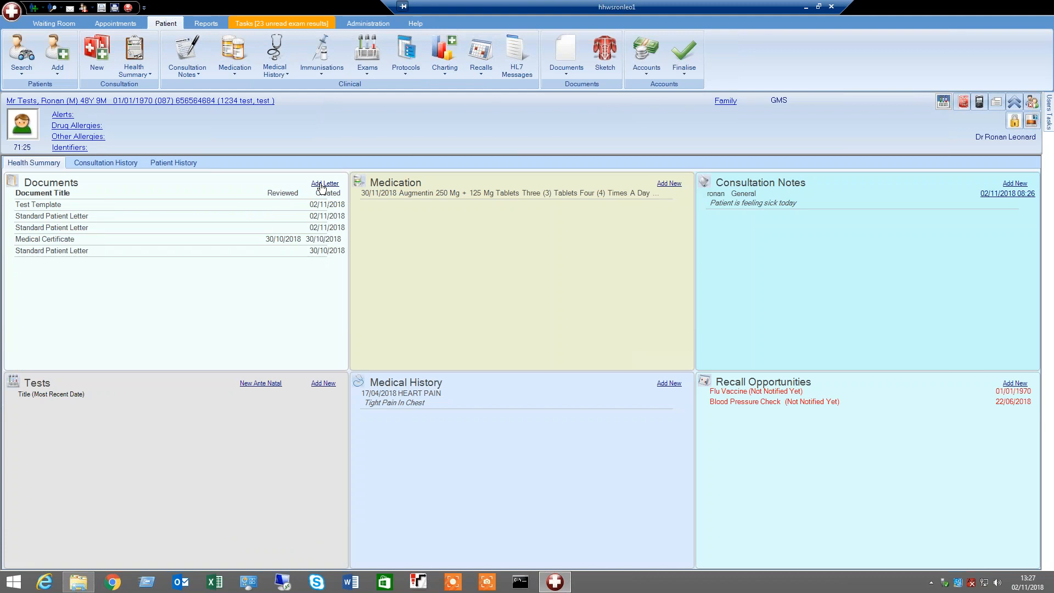
# Examine the reviewer choices offered in the details of a new patient letter, and cancel the letter
pyautogui.click(321, 185)
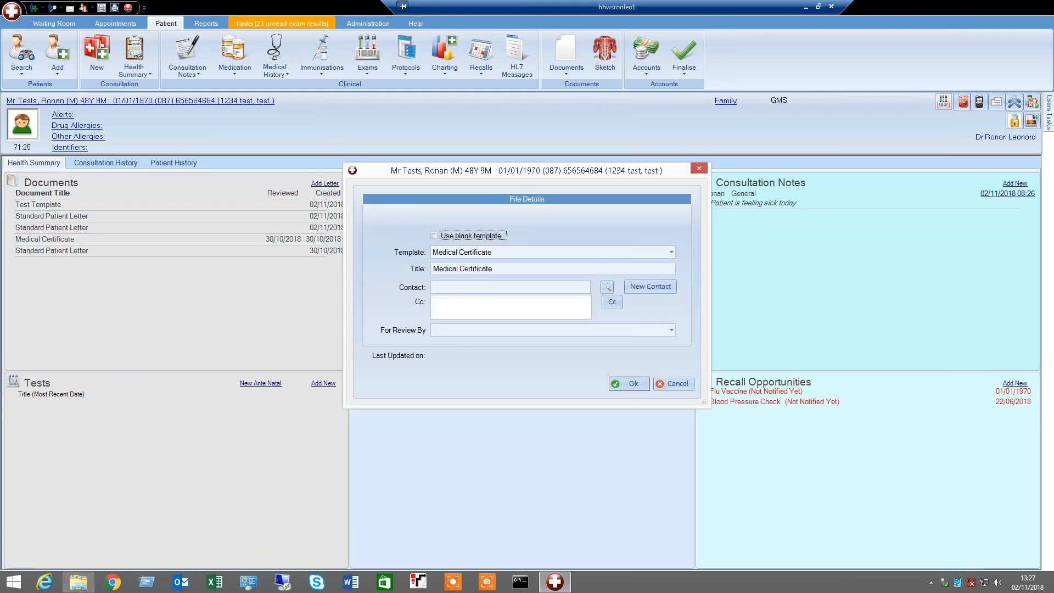
pyautogui.click(526, 331)
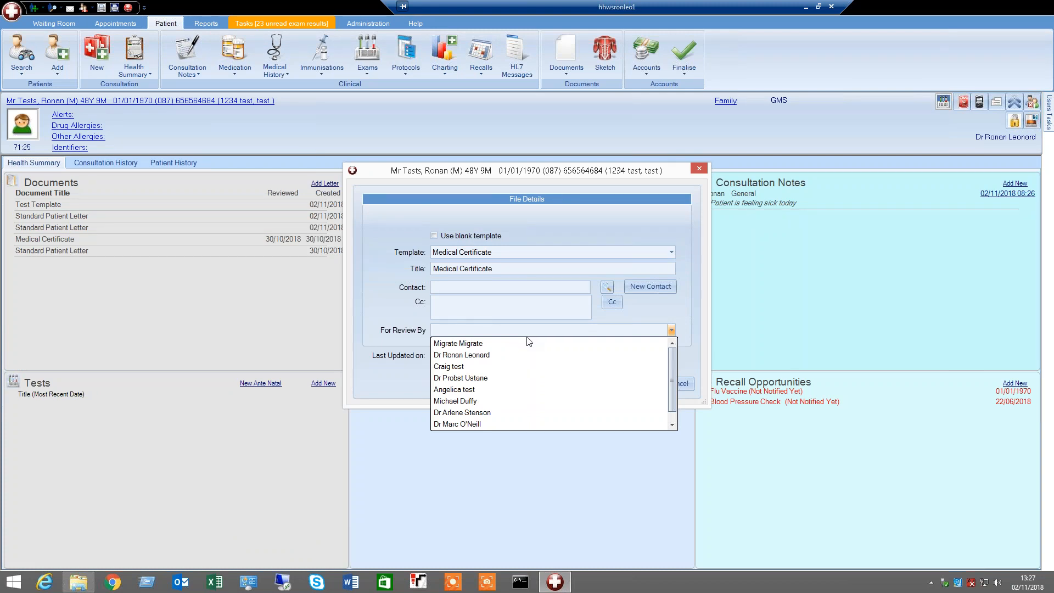
pyautogui.click(528, 330)
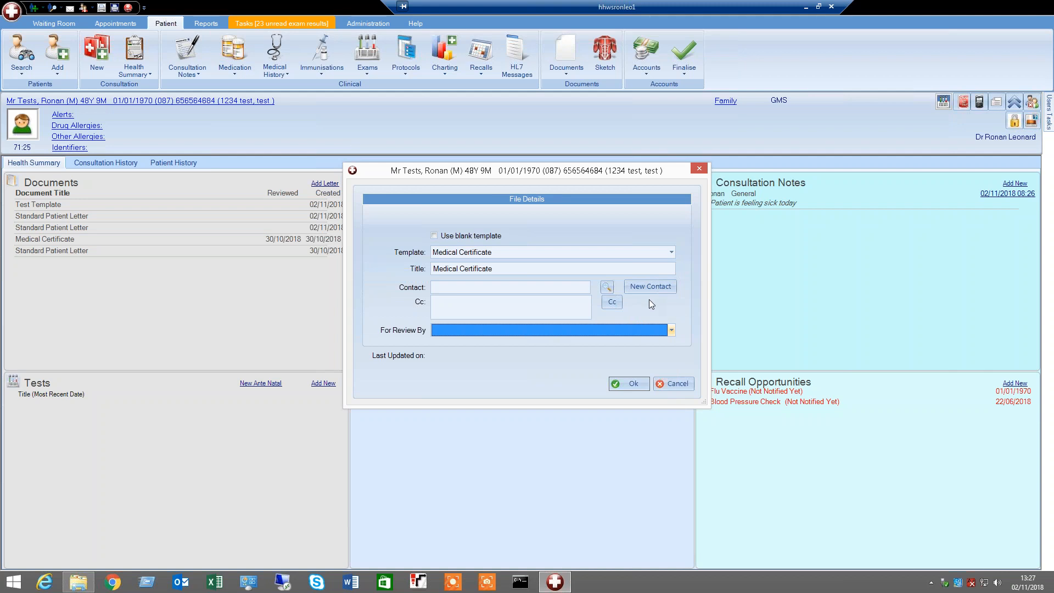
pyautogui.click(671, 384)
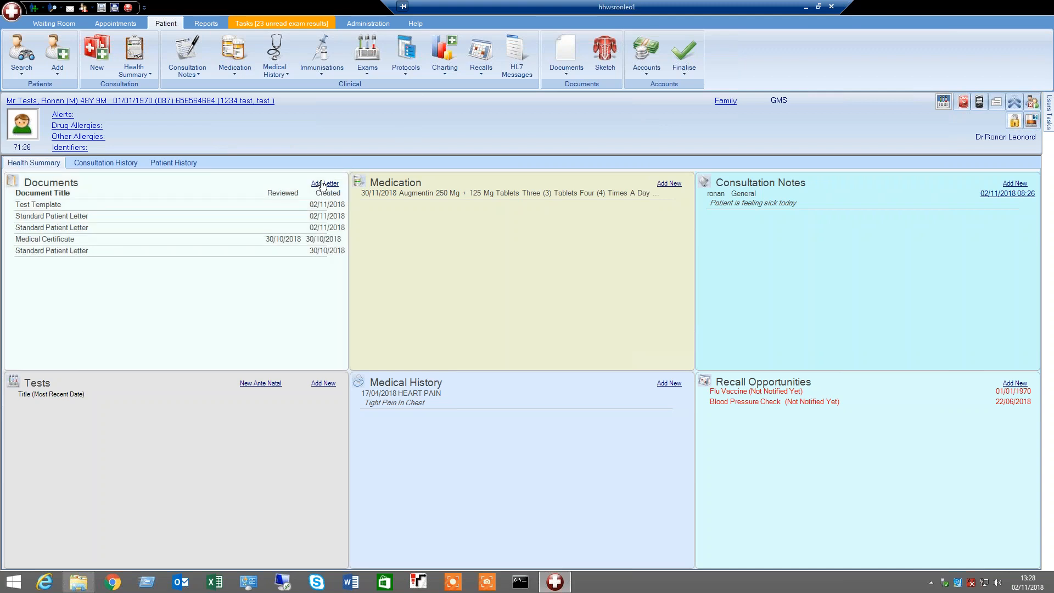
# Create a Medical Certificate letter for the patient with their listed doctor as reviewer, and close the generated document
pyautogui.click(324, 183)
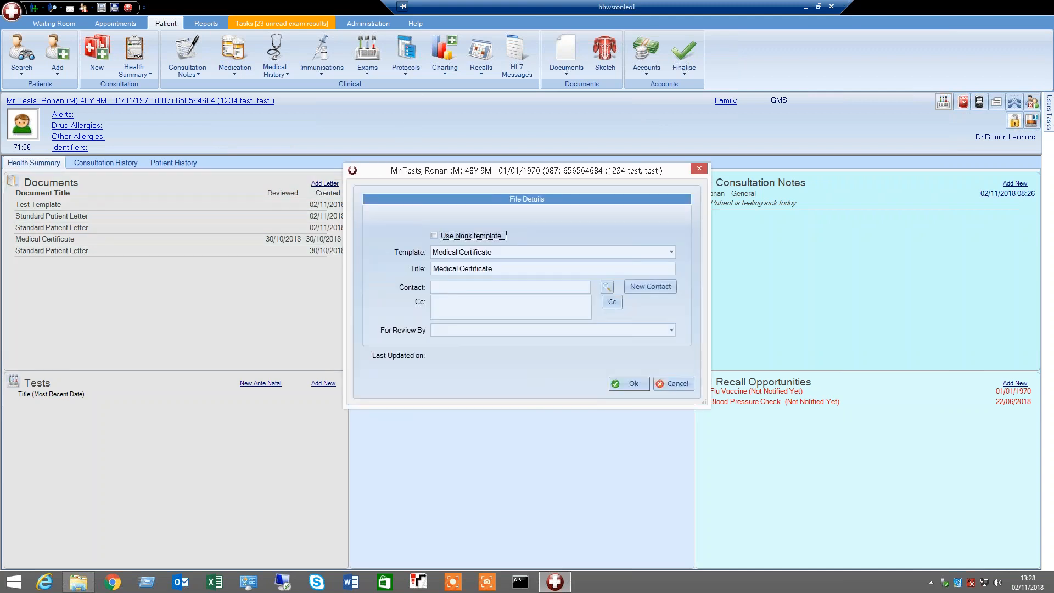
pyautogui.click(592, 330)
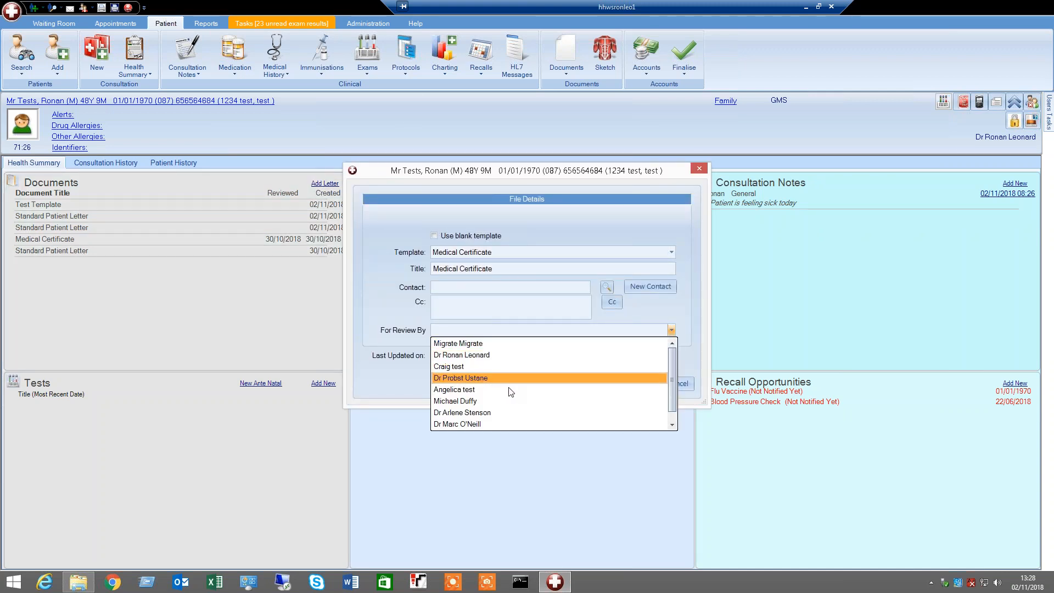
pyautogui.click(462, 355)
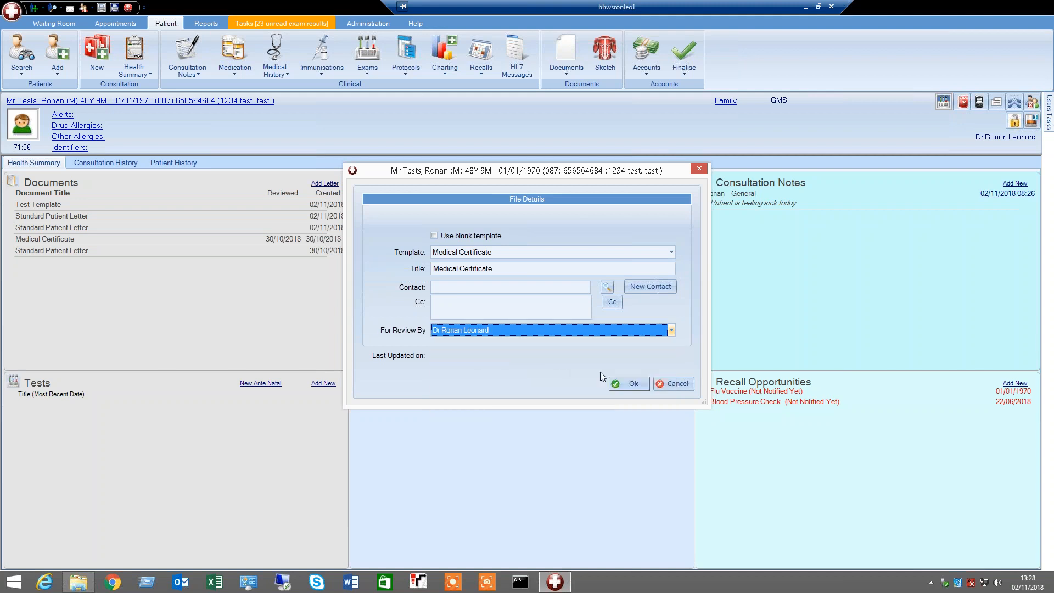
pyautogui.click(624, 387)
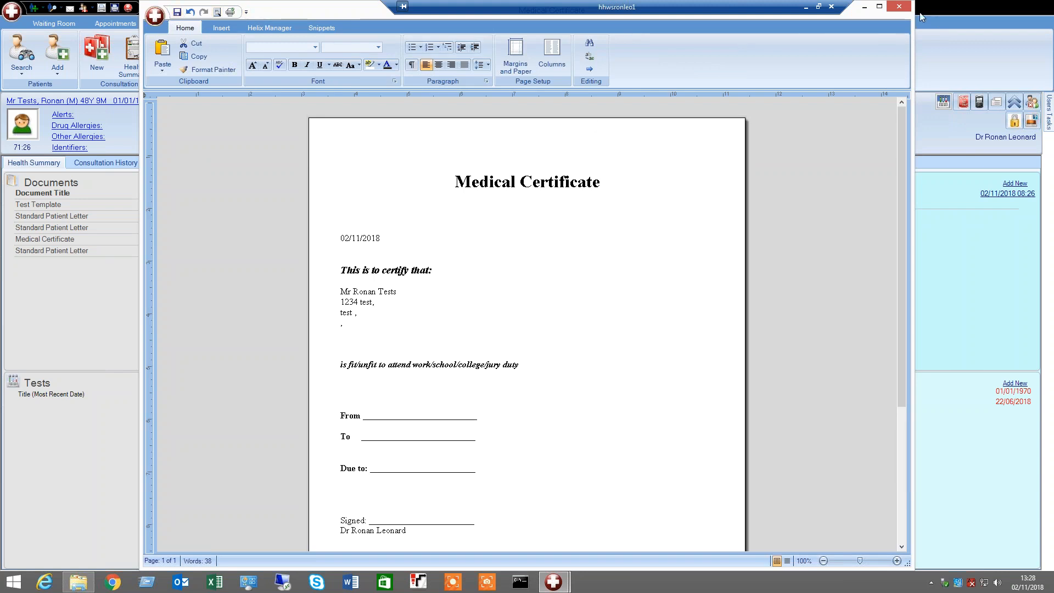
pyautogui.click(900, 7)
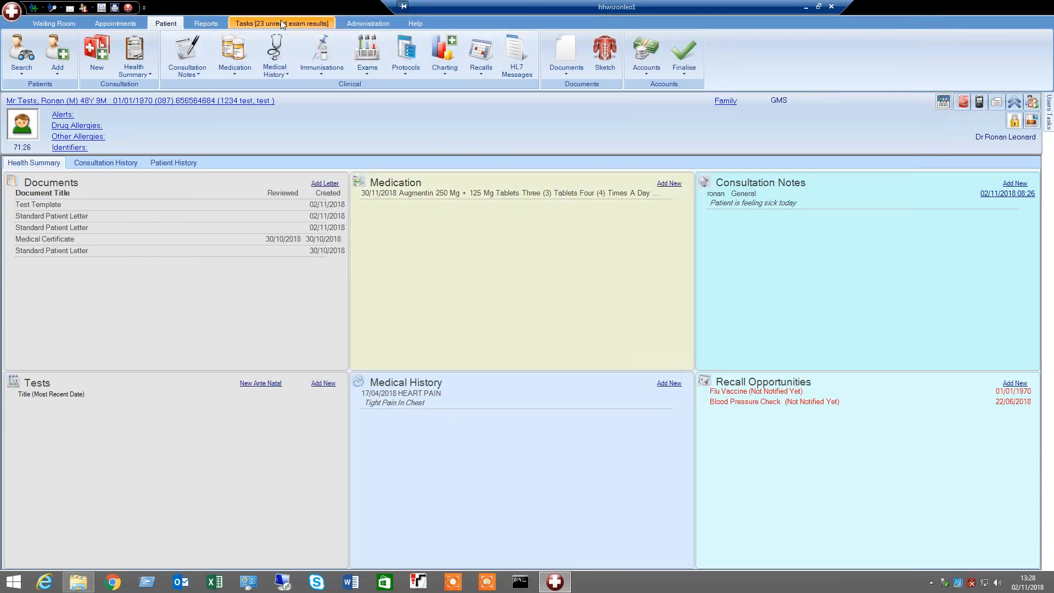
# Check the documents awaiting review and the available reviewers, select the Medical Certificate entry, and return to the patient's health summary
pyautogui.click(281, 22)
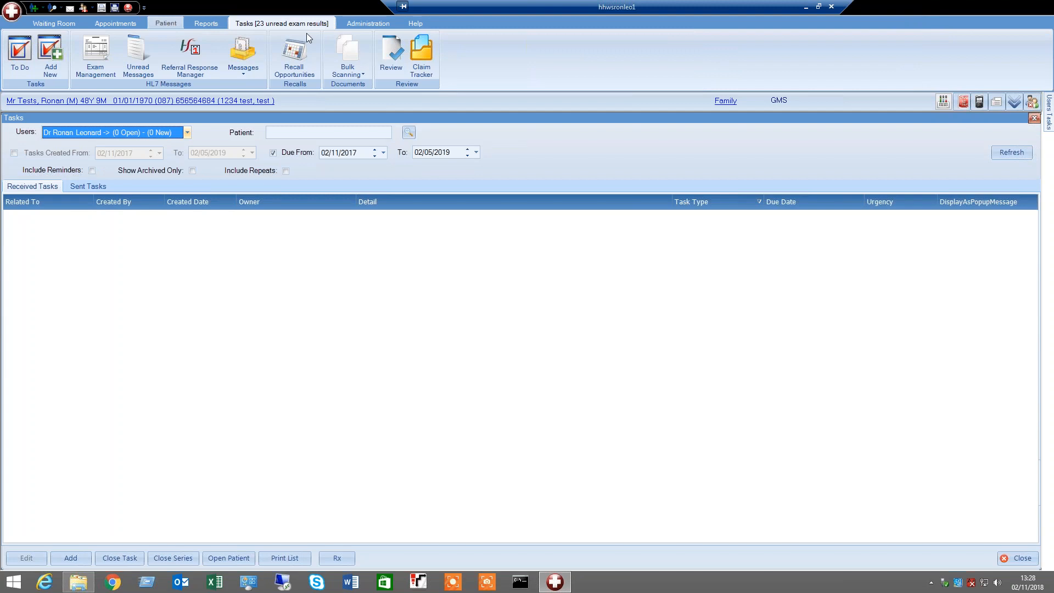
pyautogui.click(391, 46)
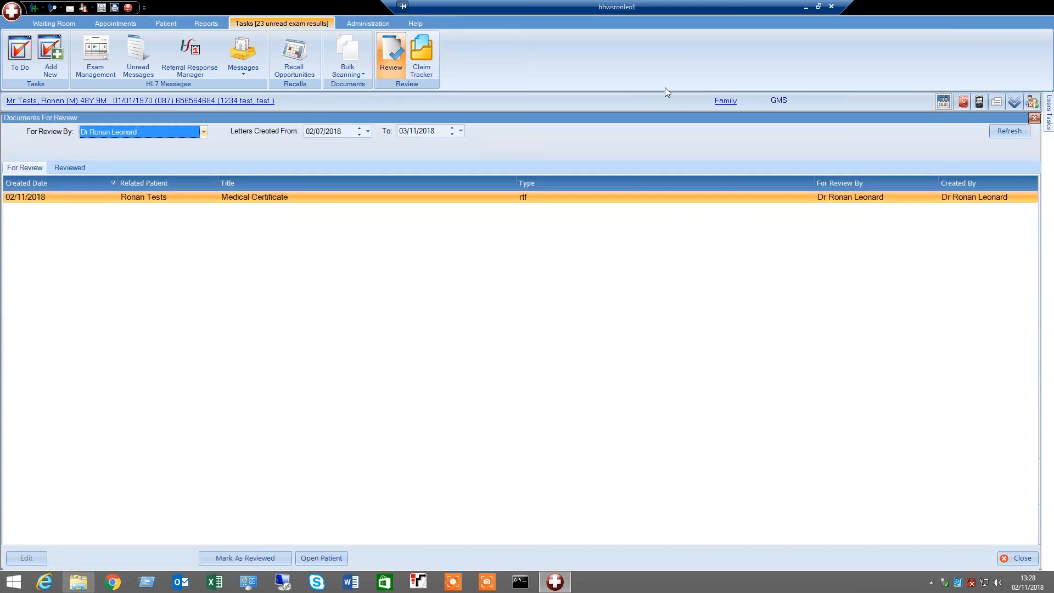
pyautogui.click(203, 132)
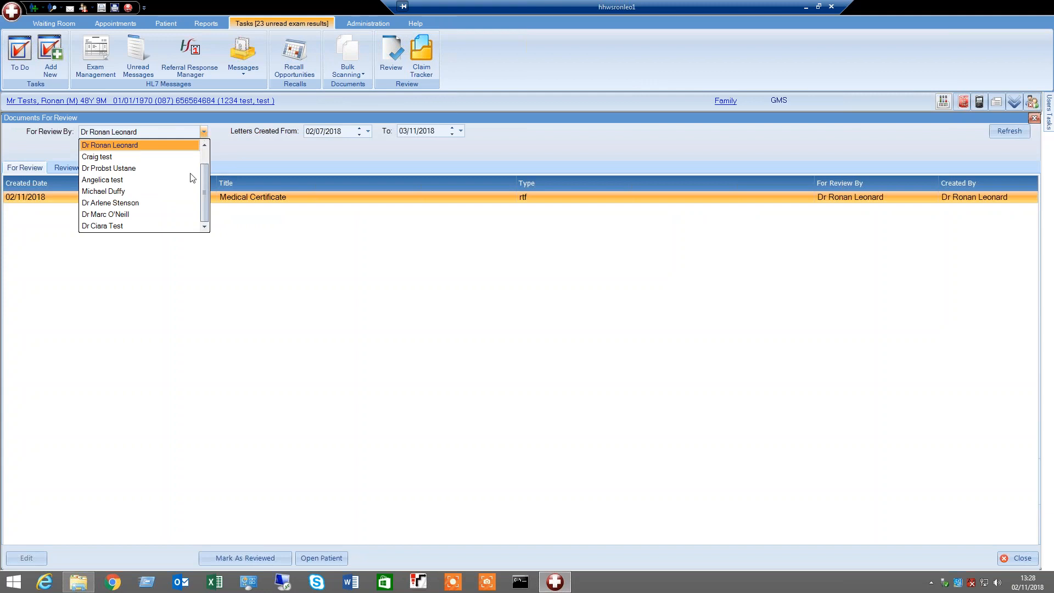
pyautogui.click(263, 148)
pyautogui.click(278, 197)
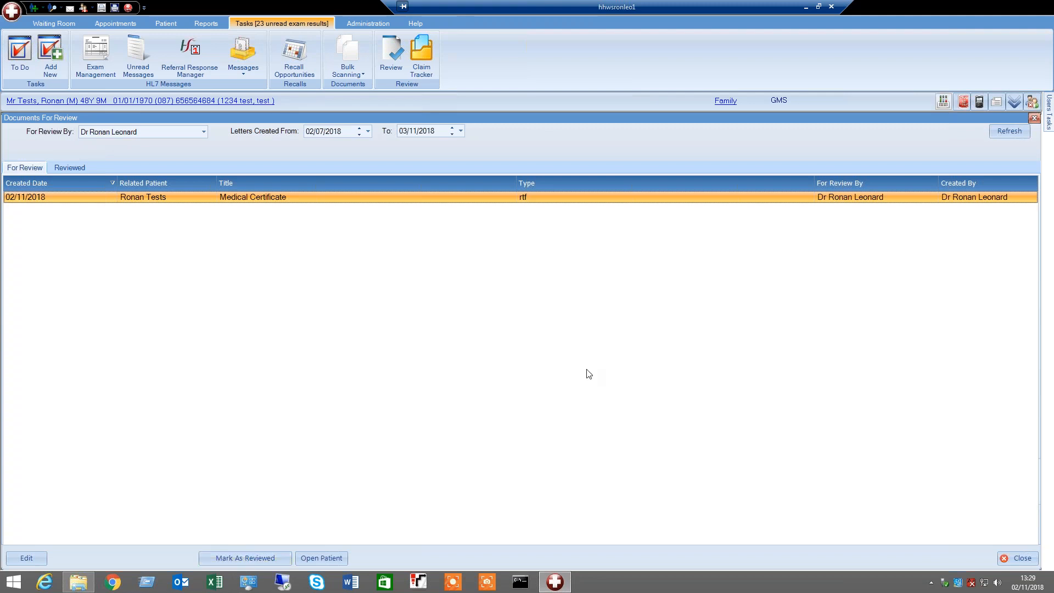
pyautogui.click(1015, 564)
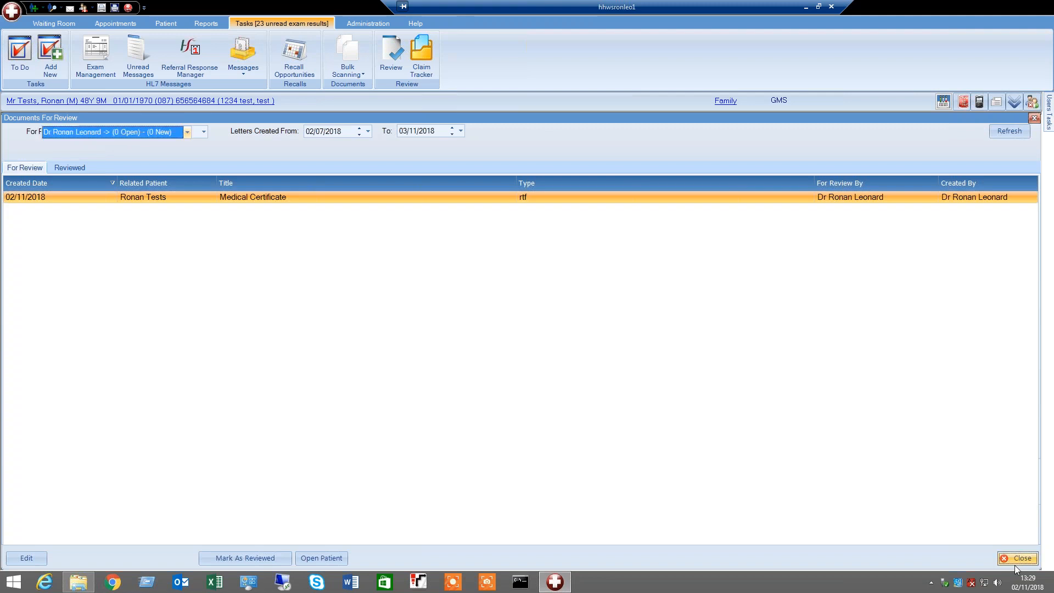
pyautogui.click(166, 24)
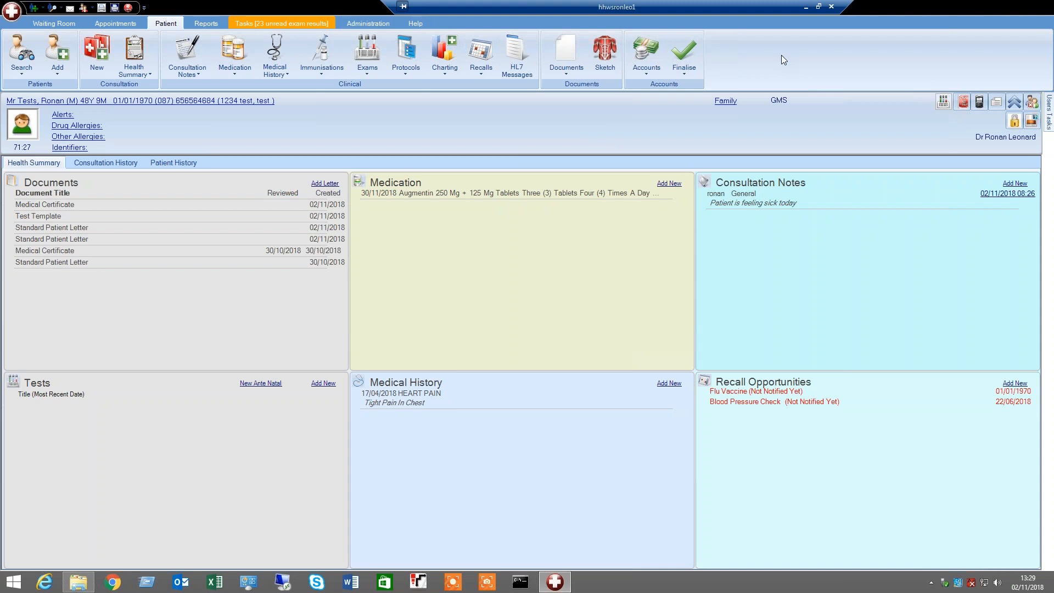
# Filter the document templates by the System\Accounts\Invoice category with an empty template title
pyautogui.click(354, 22)
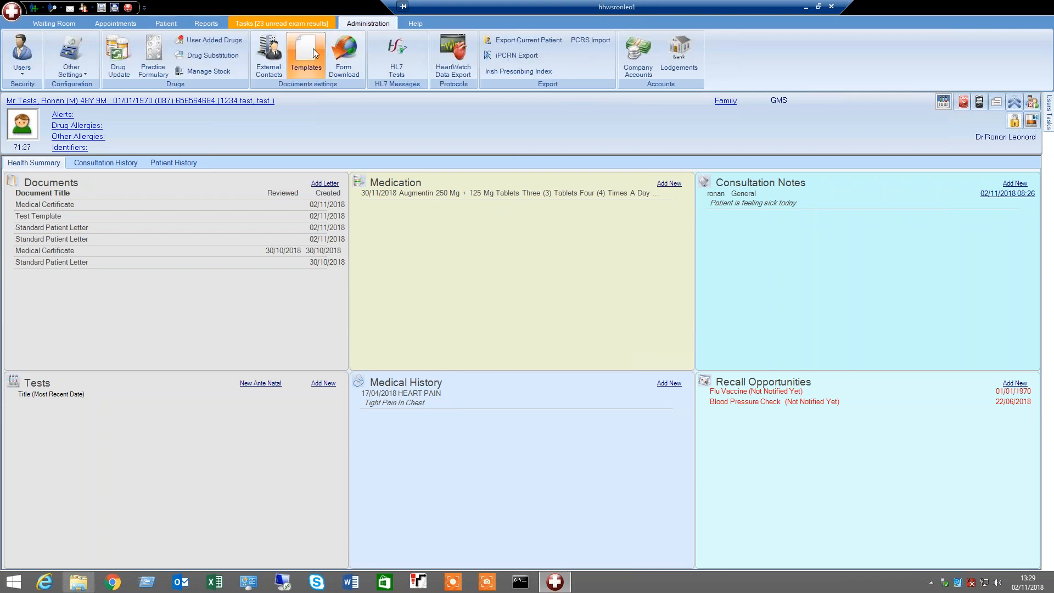
pyautogui.click(314, 49)
pyautogui.click(222, 162)
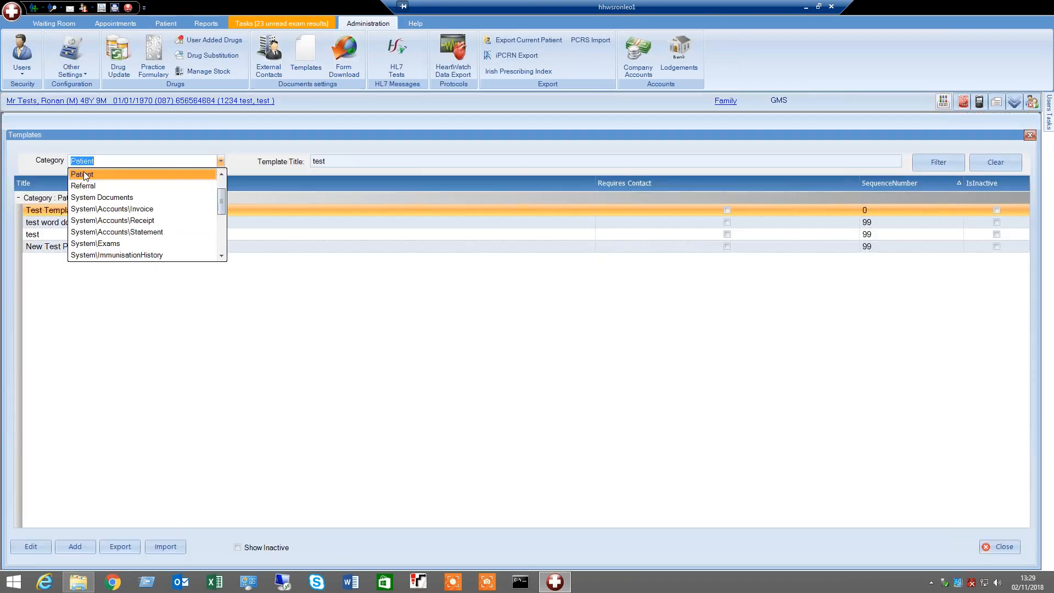
pyautogui.click(127, 213)
pyautogui.moveTo(336, 158); pyautogui.dragTo(303, 159)
pyautogui.press('BackSpace')
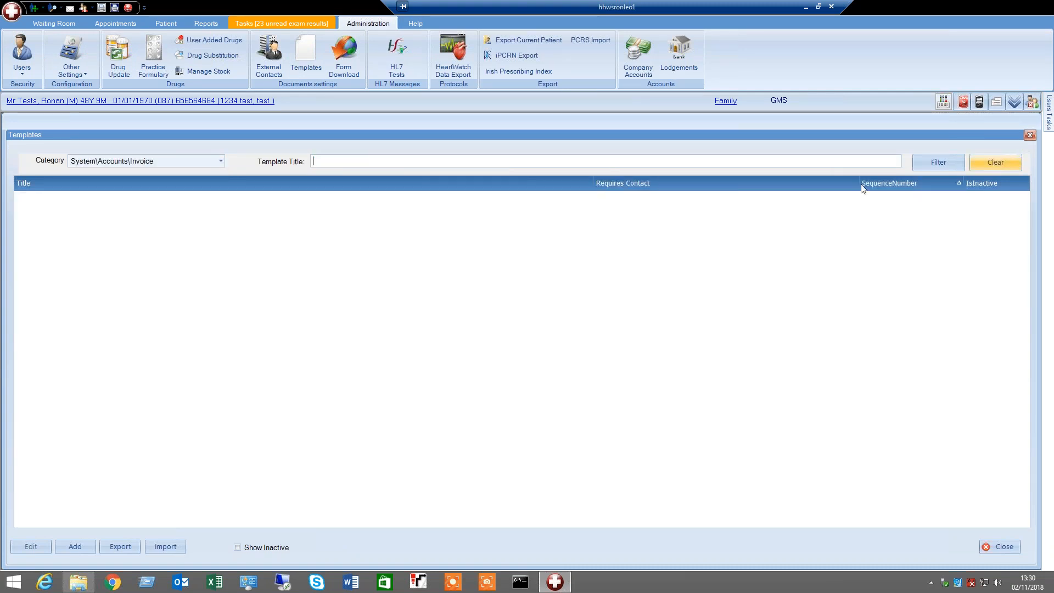
pyautogui.click(930, 160)
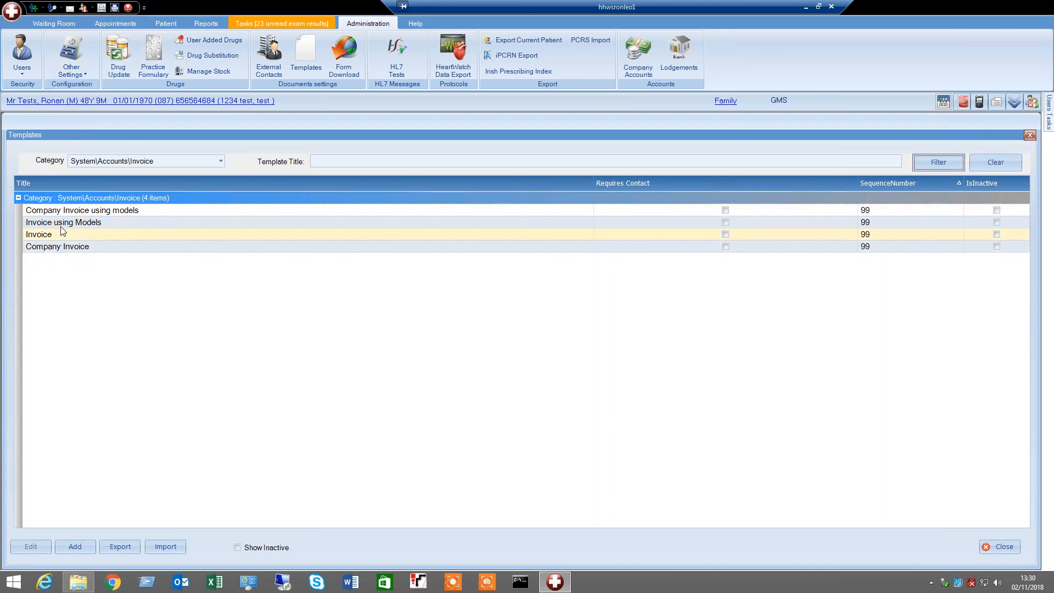
# Examine the merge fields in the Invoice using Models template document, abandoning changes and cancelling its template details
pyautogui.click(97, 224)
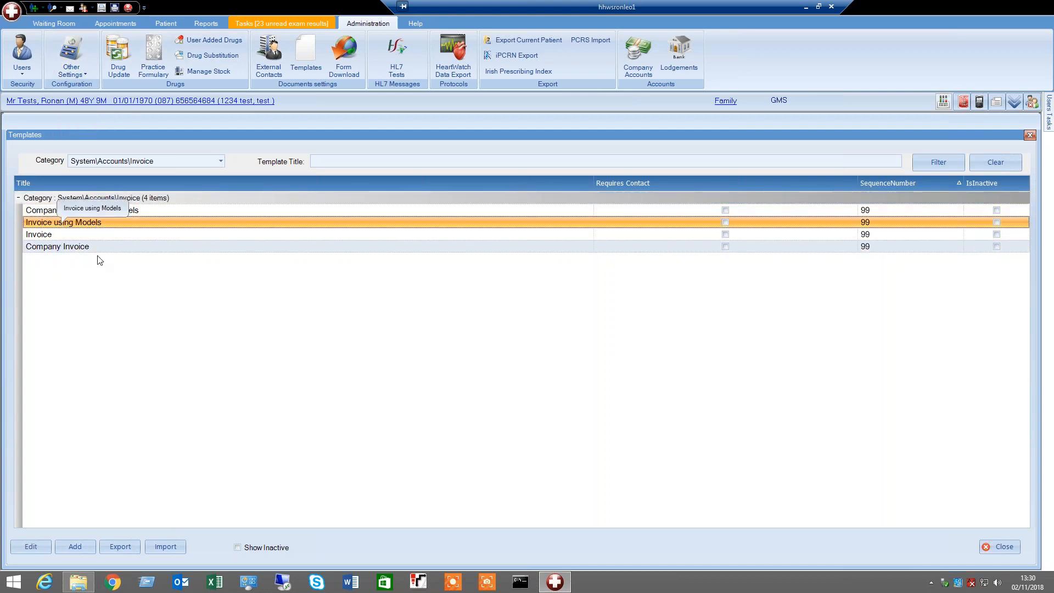
pyautogui.click(25, 545)
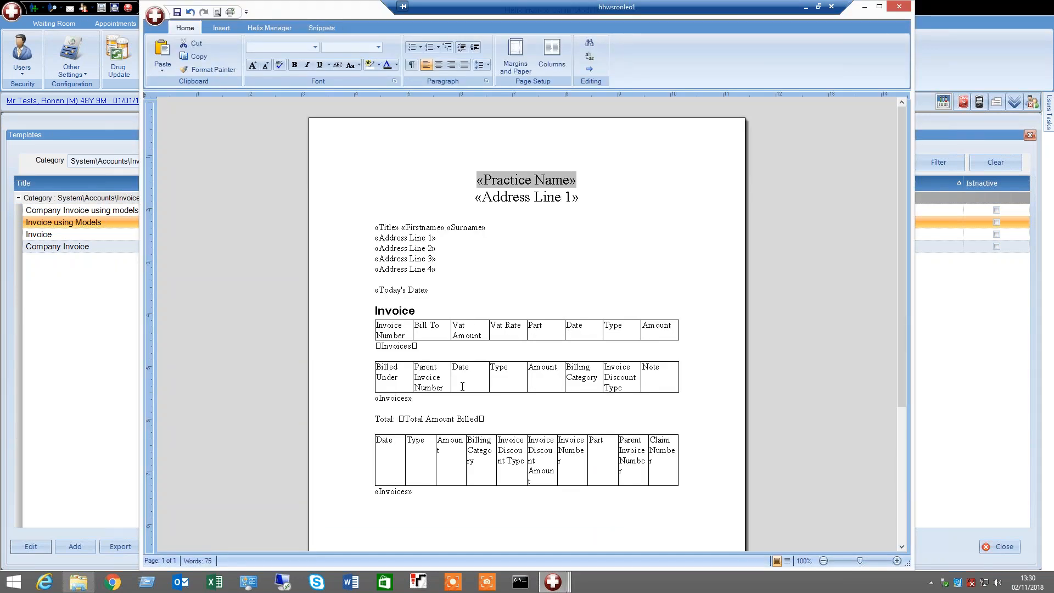
pyautogui.click(899, 6)
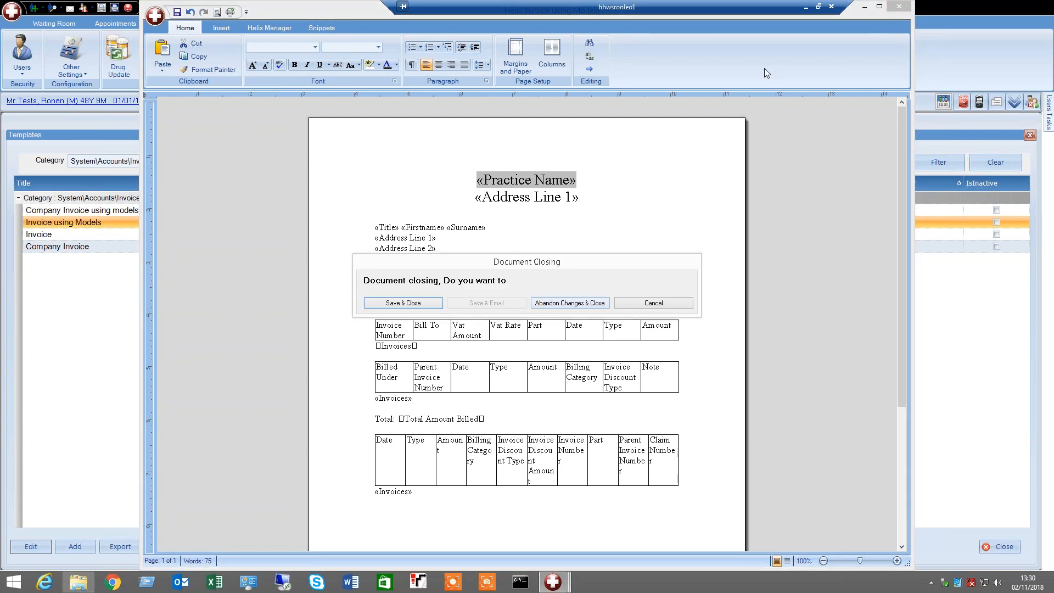
pyautogui.click(570, 302)
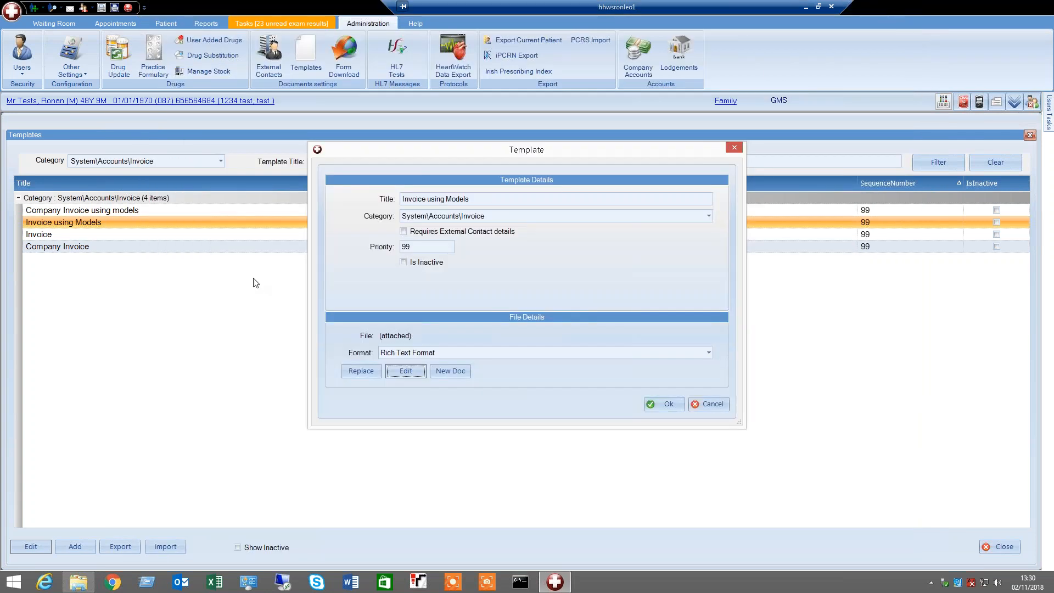
pyautogui.click(712, 404)
# Examine the detail rows field in the plain Invoice template document, abandoning changes and cancelling its template details
pyautogui.click(63, 235)
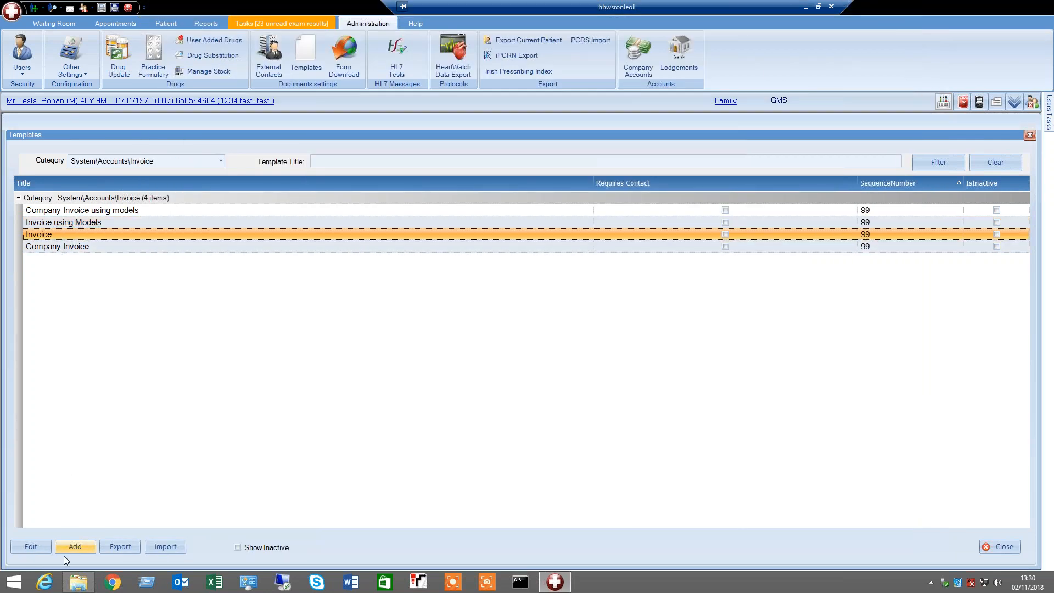
pyautogui.click(40, 548)
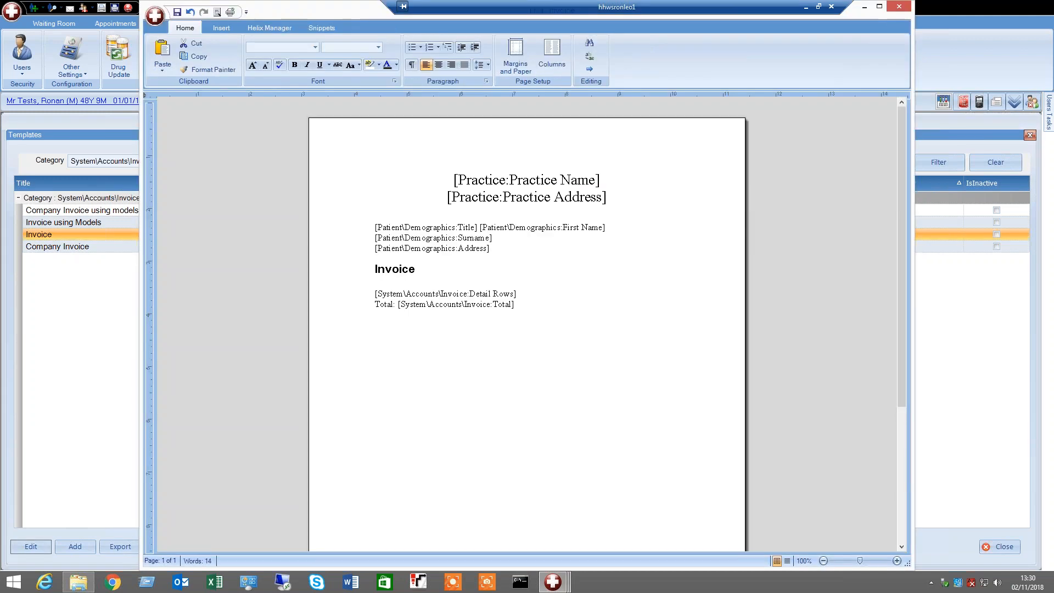
pyautogui.moveTo(522, 295); pyautogui.dragTo(396, 295)
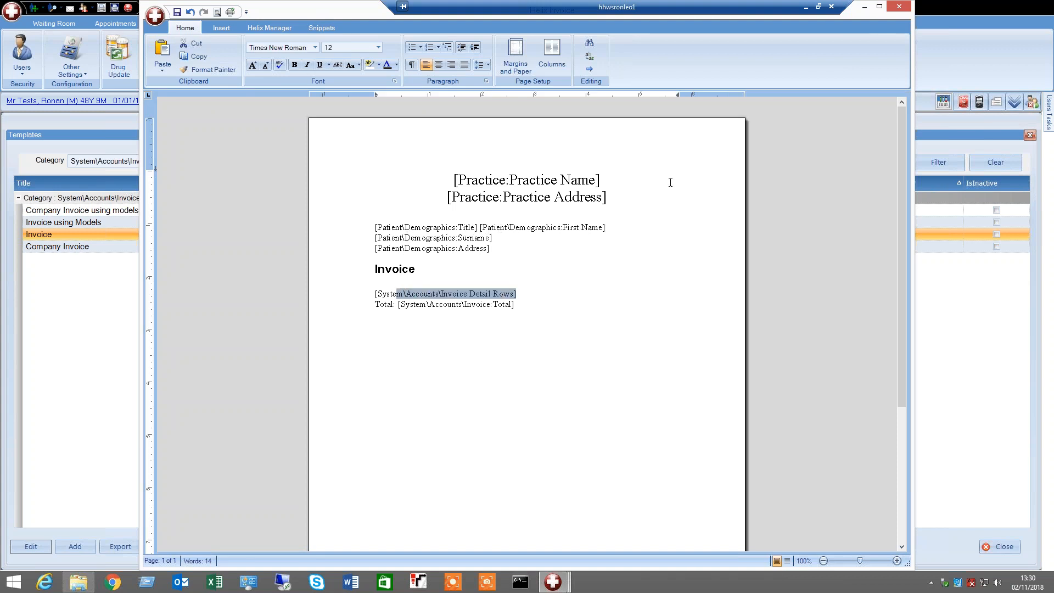
pyautogui.click(899, 6)
pyautogui.click(581, 303)
pyautogui.click(712, 404)
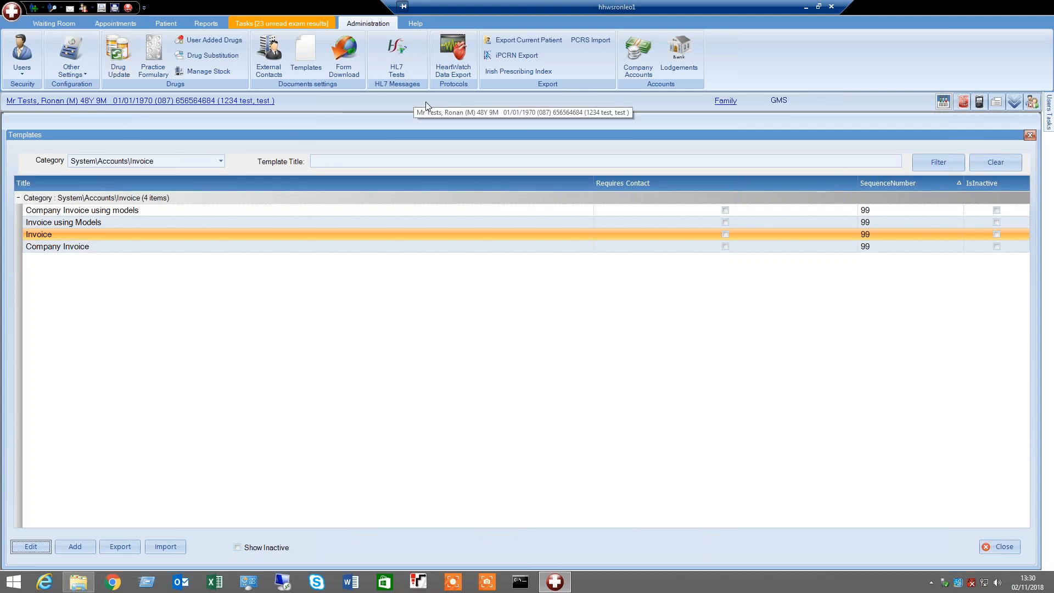
# Compare the model and non-model invoice templates, and check the Use Models For Accounts option in the practice configuration's settings
pyautogui.click(135, 213)
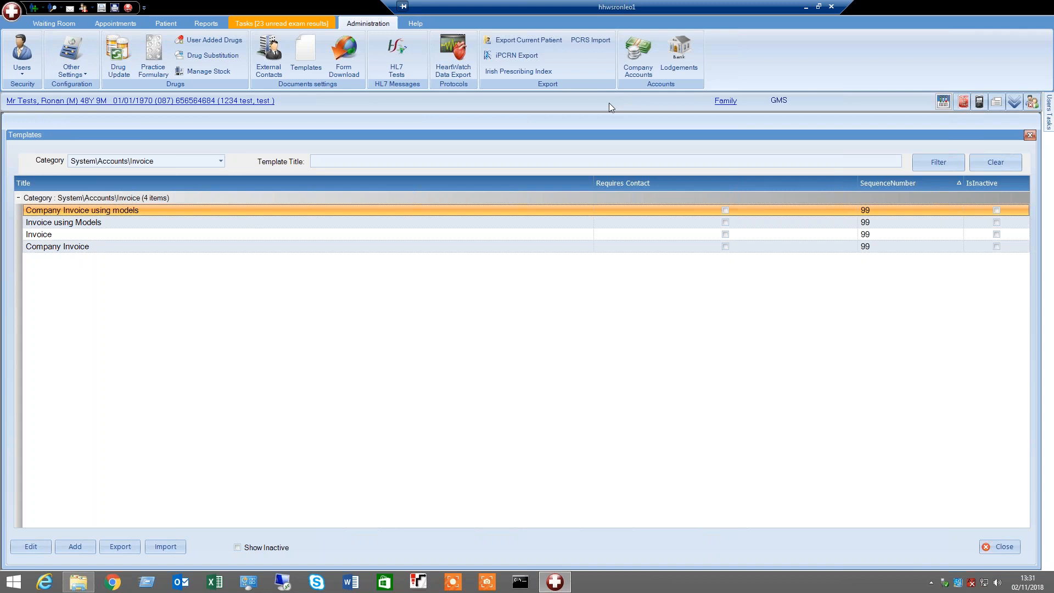
pyautogui.click(55, 235)
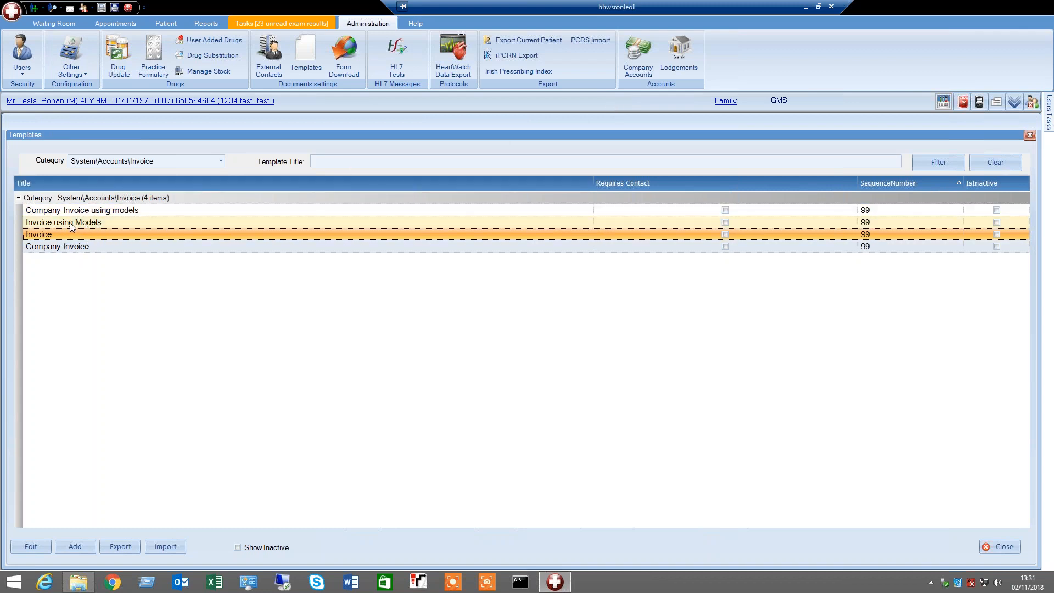
pyautogui.click(159, 223)
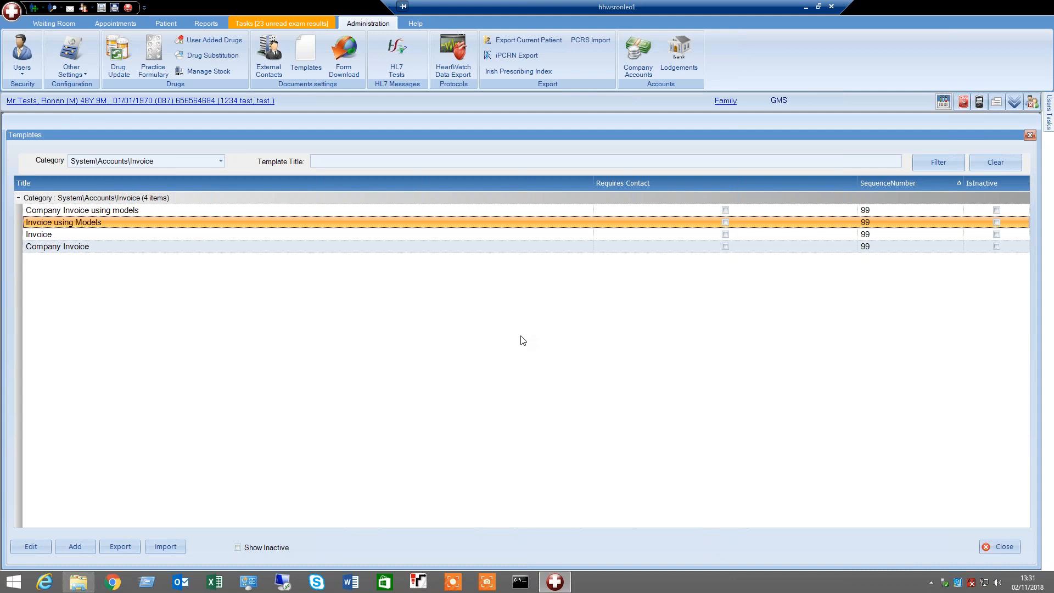
pyautogui.click(84, 76)
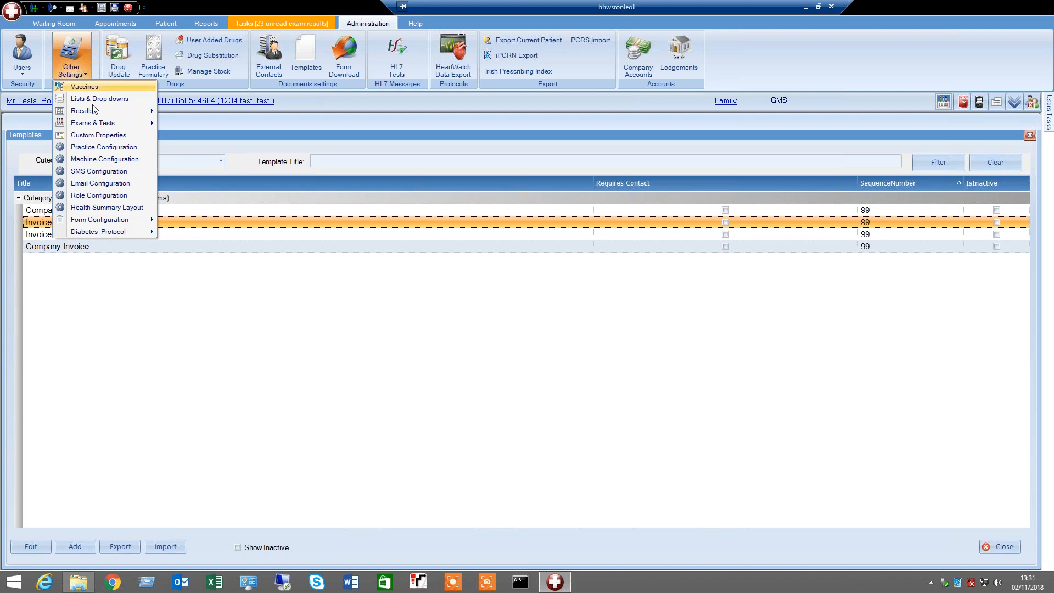
pyautogui.click(106, 148)
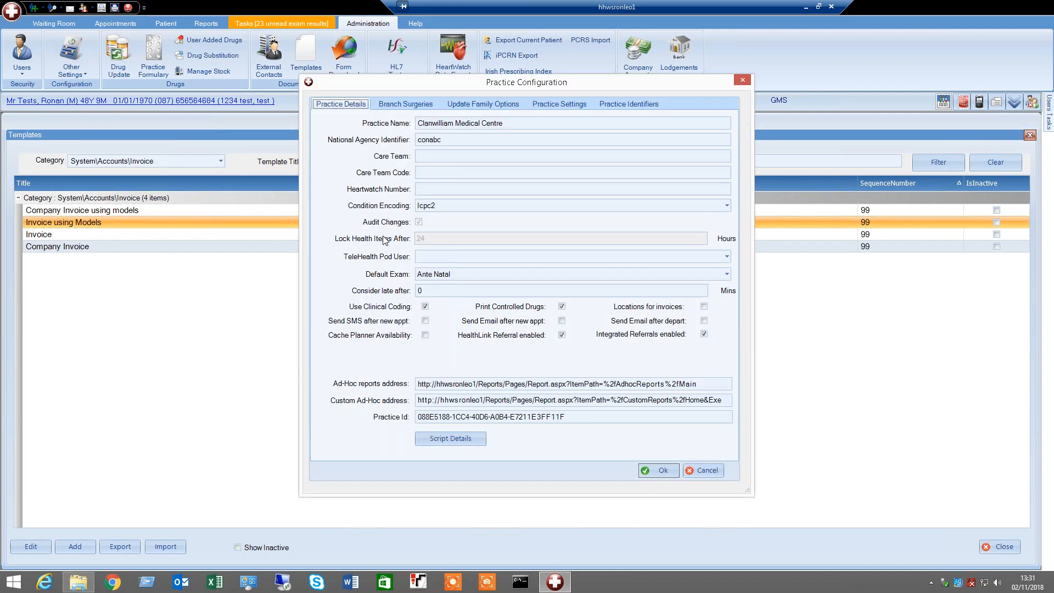
pyautogui.click(557, 106)
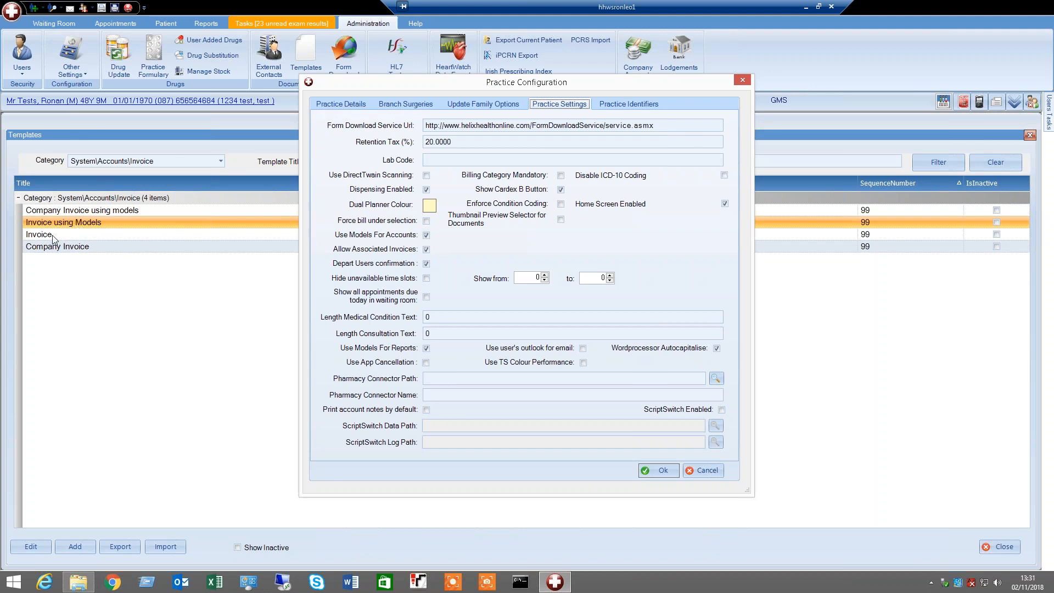
pyautogui.click(663, 470)
# Switch the template list to the System\Accounts\Receipt category
pyautogui.click(221, 160)
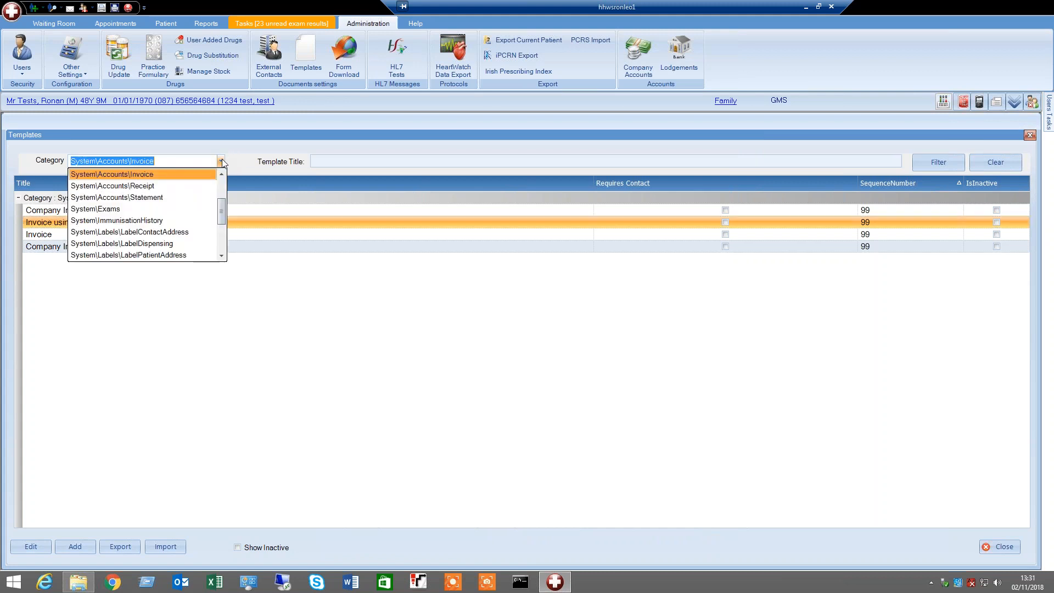
pyautogui.click(148, 185)
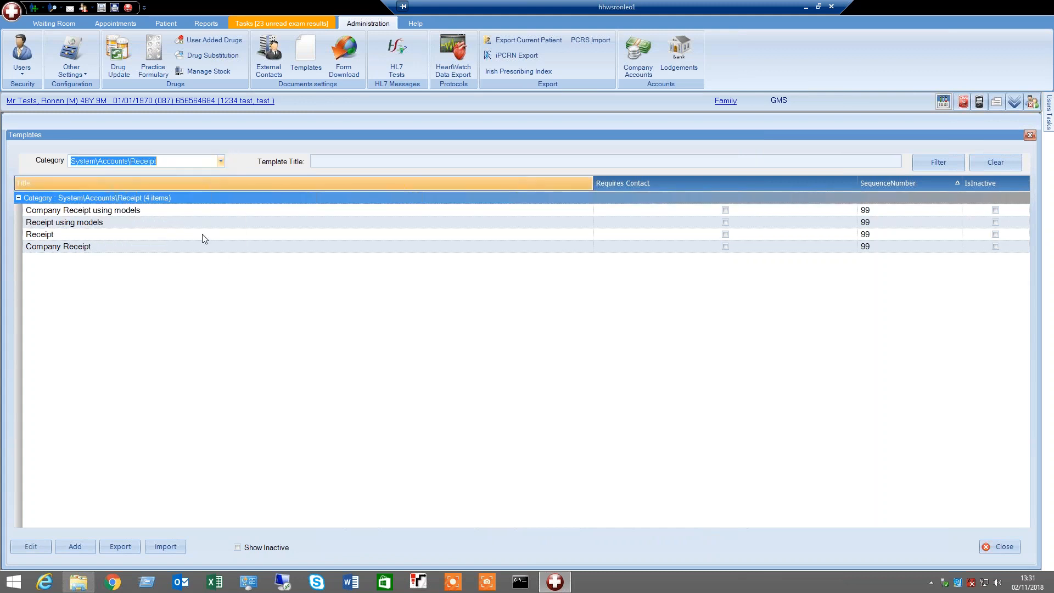
# Switch the template list to the System\Accounts\Statement category and select the company statement template that uses models
pyautogui.click(222, 162)
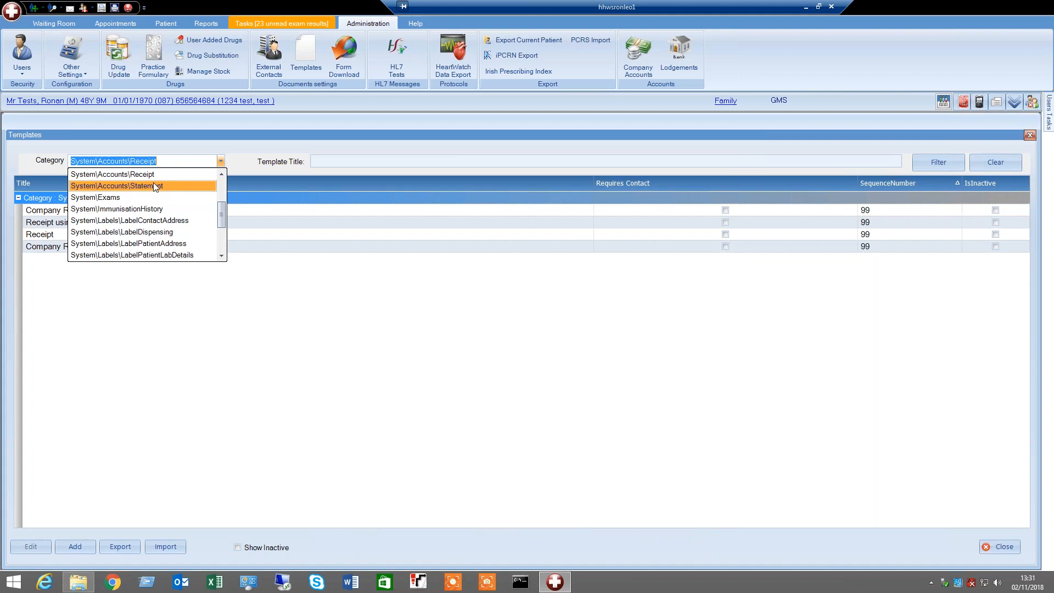
pyautogui.click(153, 186)
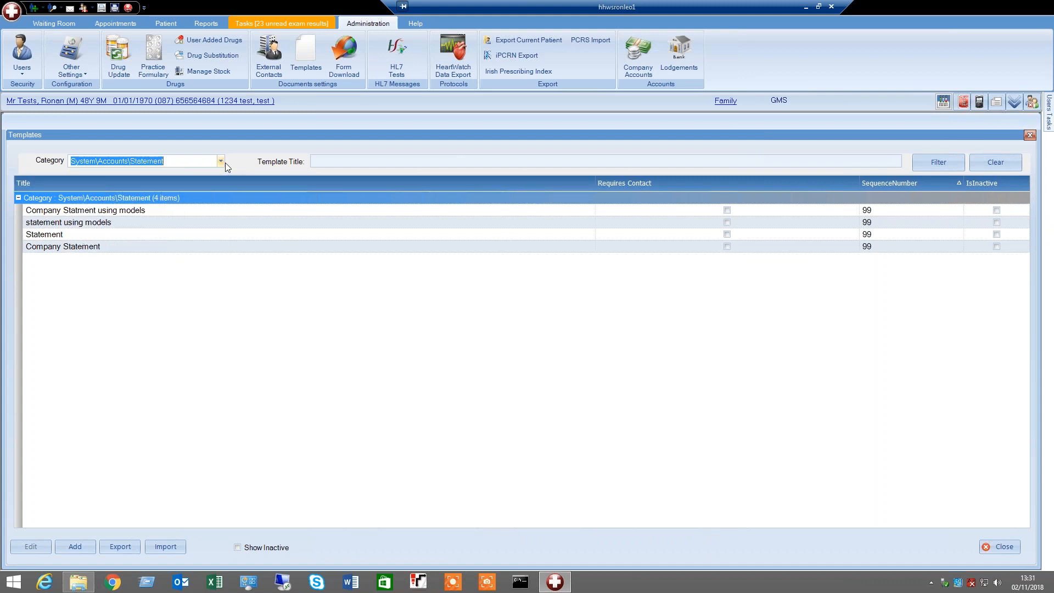
pyautogui.click(177, 212)
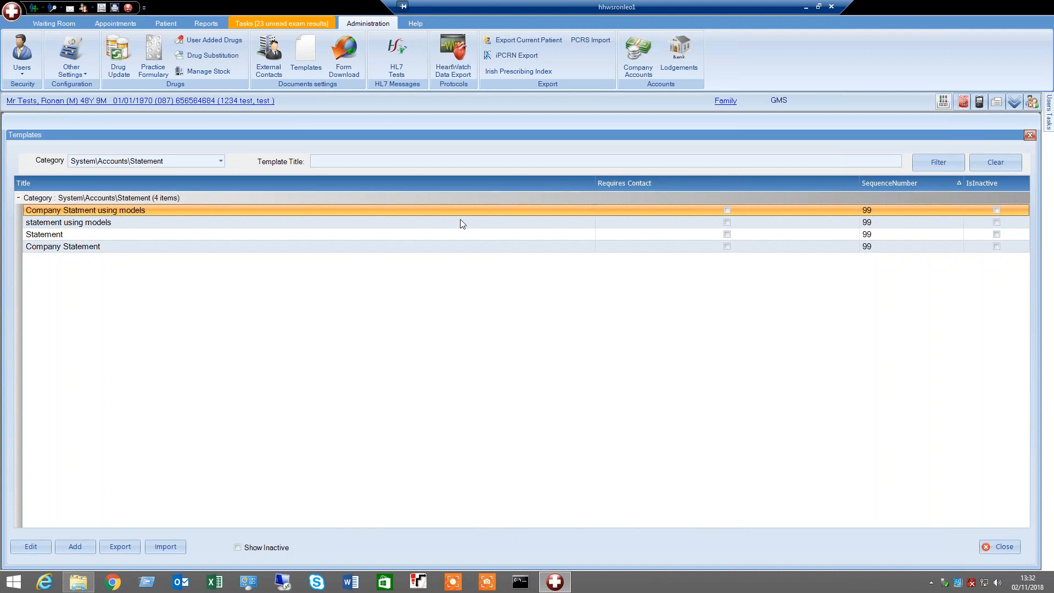
# Remove the category filter so the list covers templates from every category
pyautogui.click(332, 162)
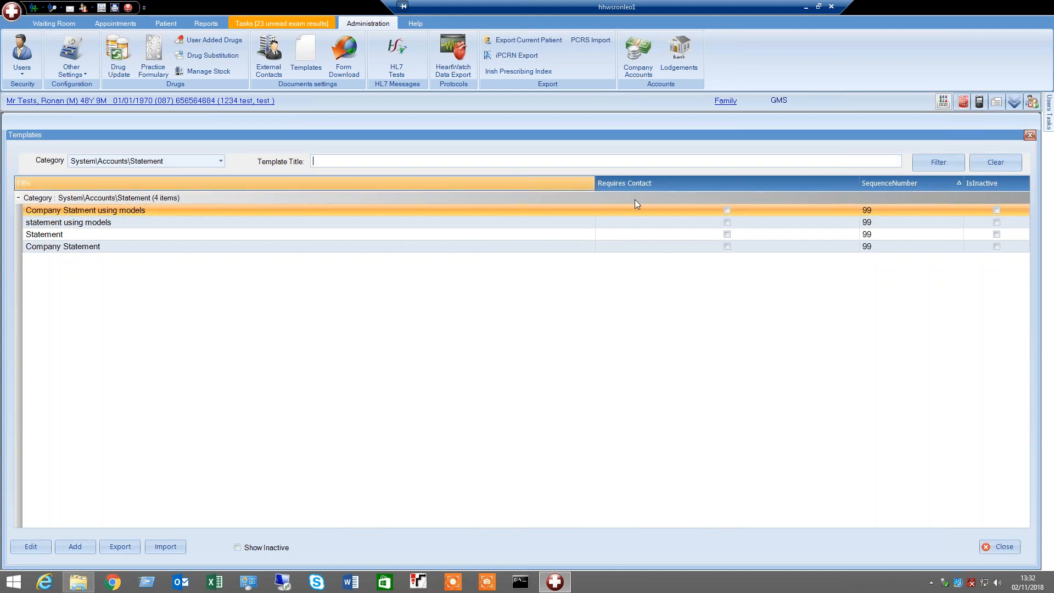
pyautogui.moveTo(163, 162); pyautogui.dragTo(26, 154)
pyautogui.press('BackSpace')
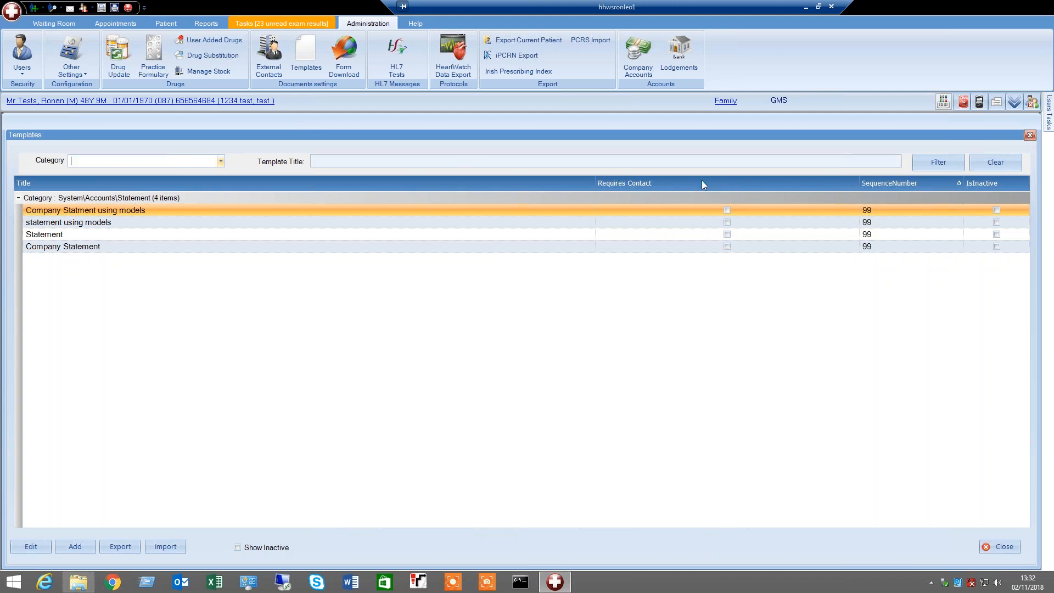
pyautogui.click(947, 163)
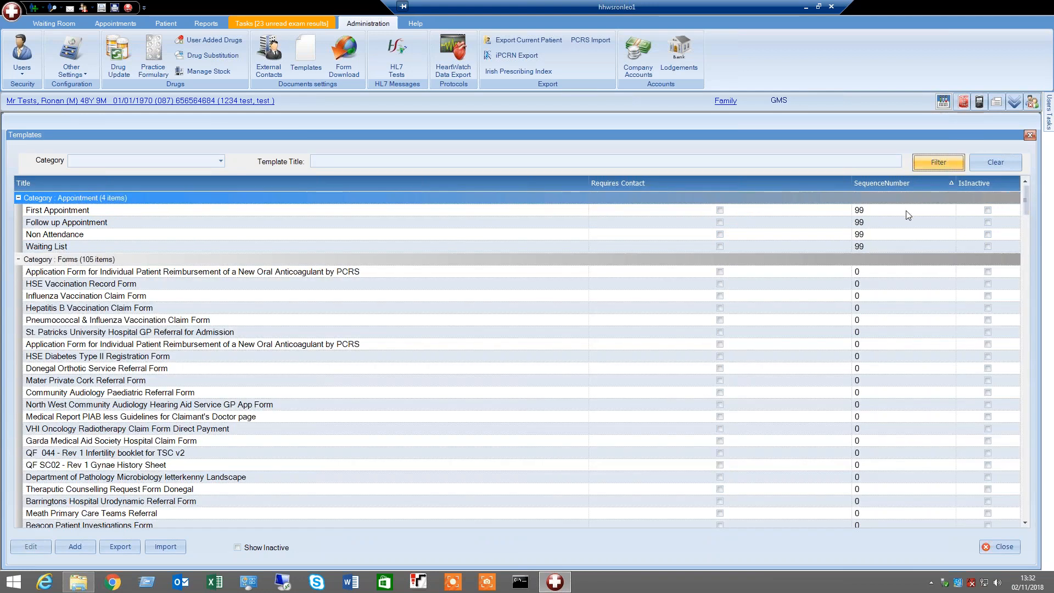
# Collapse the Forms and Appointment groups to review the sequence numbers of the Patient templates
pyautogui.click(874, 275)
pyautogui.scroll(-1, 875, 280)
pyautogui.scroll(-7, 875, 281)
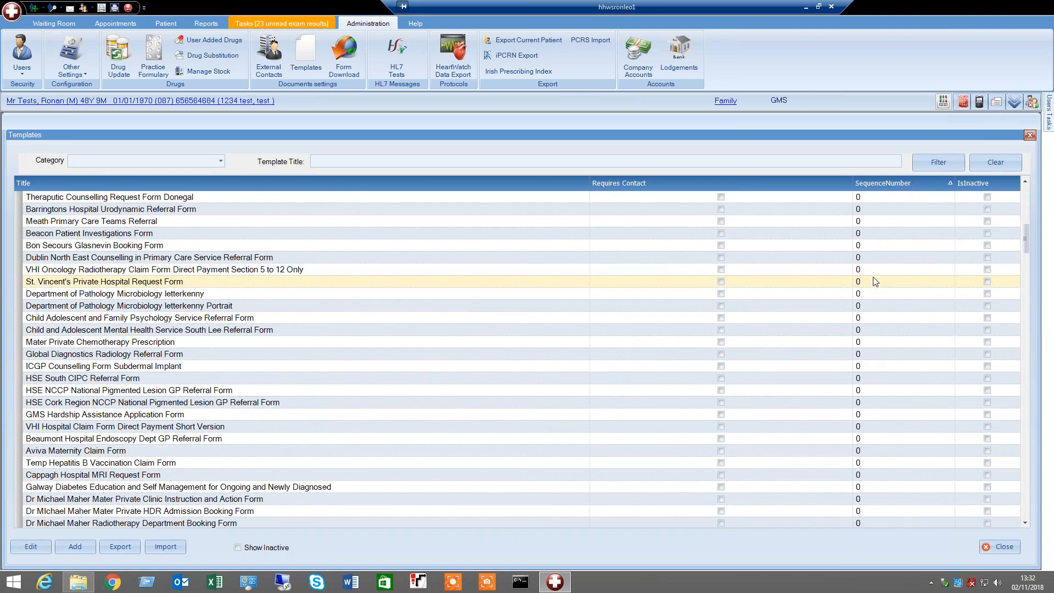
pyautogui.scroll(8, 873, 277)
pyautogui.click(19, 259)
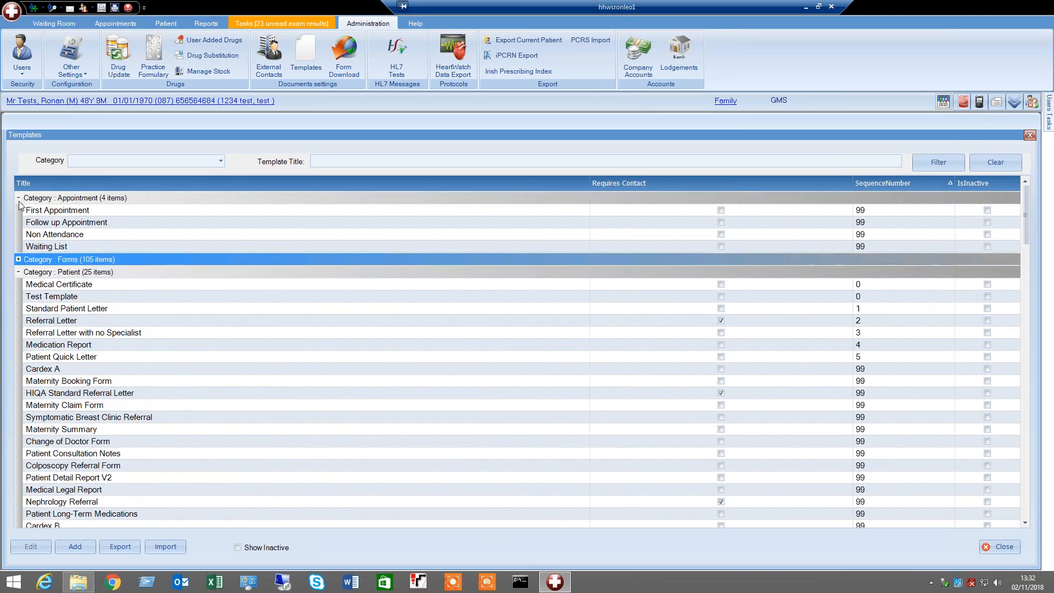
pyautogui.click(19, 198)
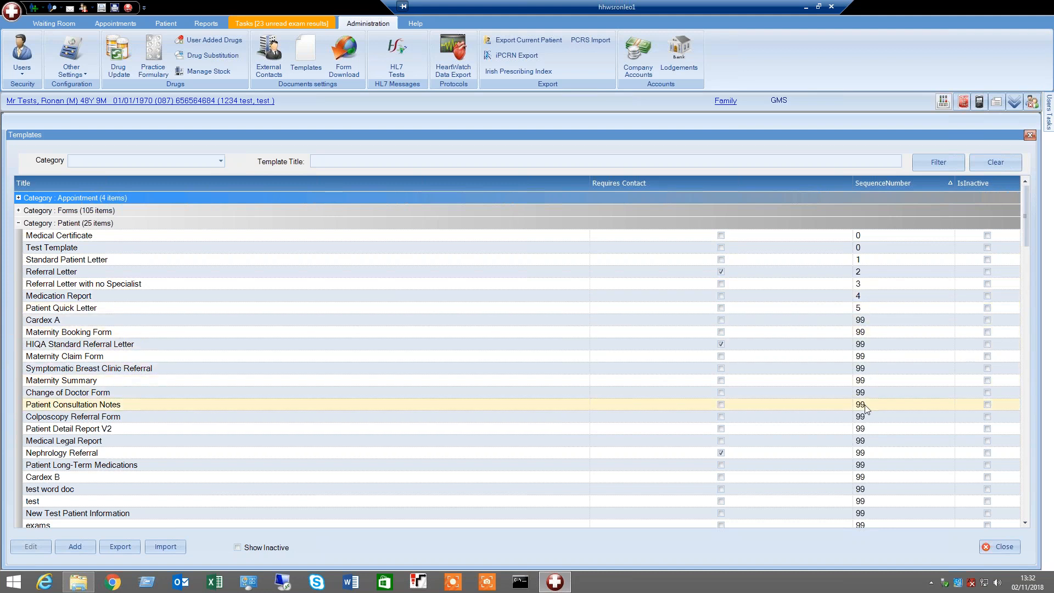
# Examine the Priority setting in a new template's details and close them without saving
pyautogui.click(69, 546)
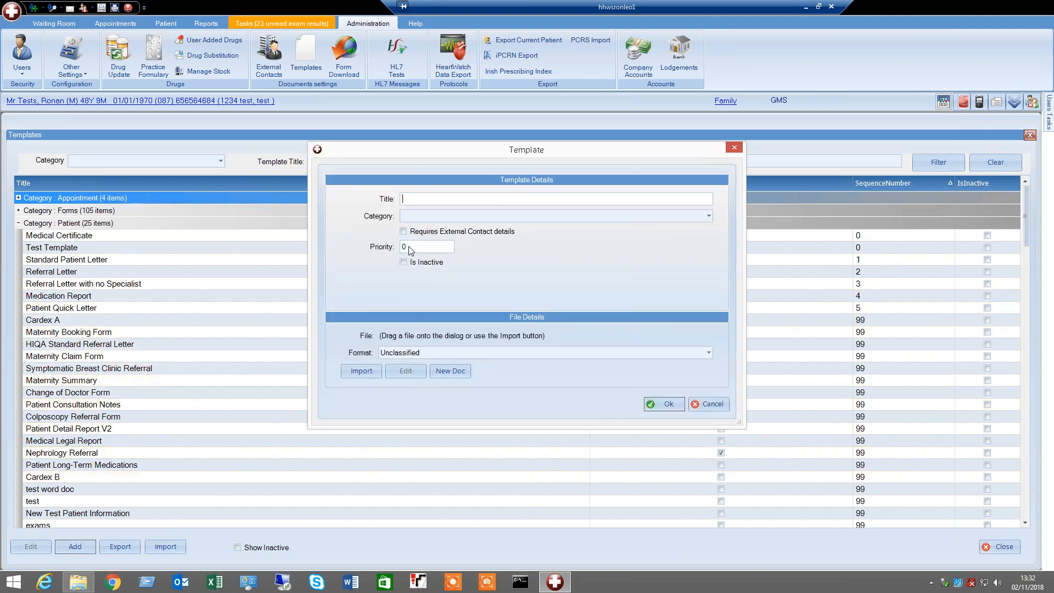
pyautogui.click(438, 247)
pyautogui.doubleClick(438, 247)
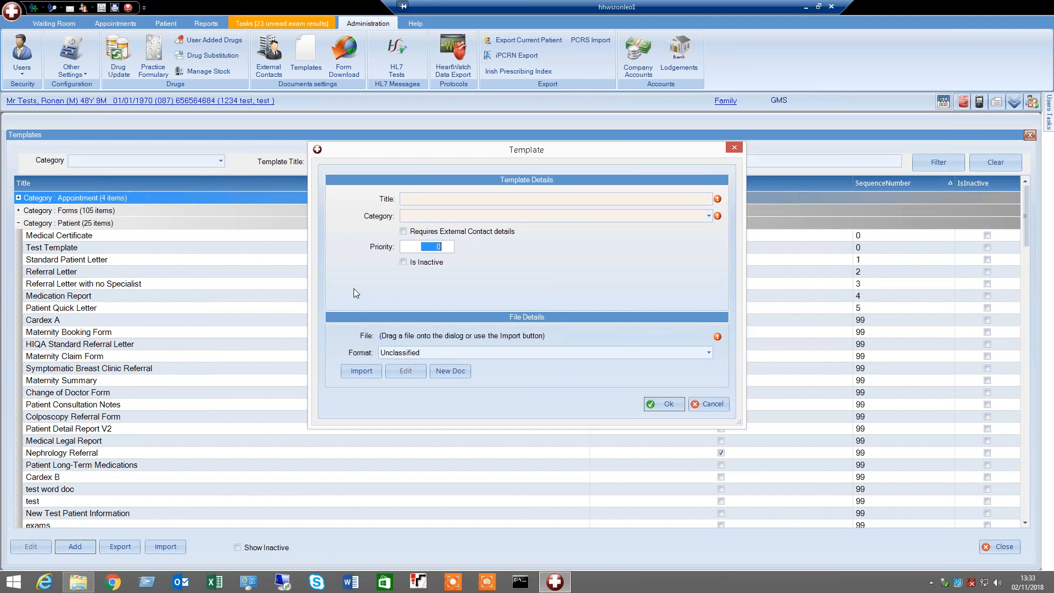
pyautogui.click(739, 148)
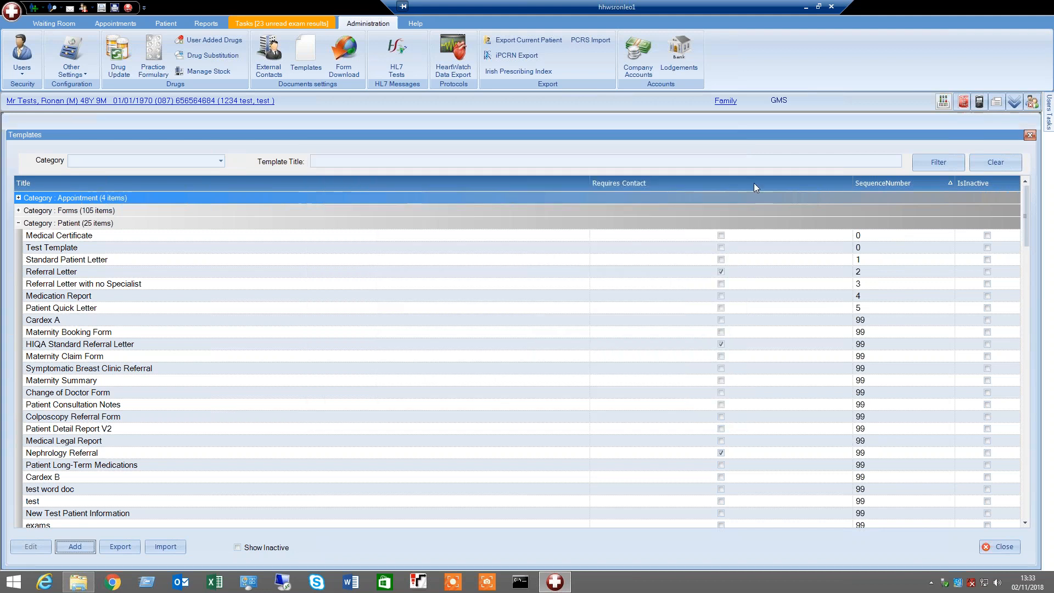
# Examine the Priority setting of the Cardex A template and cancel its template details
pyautogui.click(858, 323)
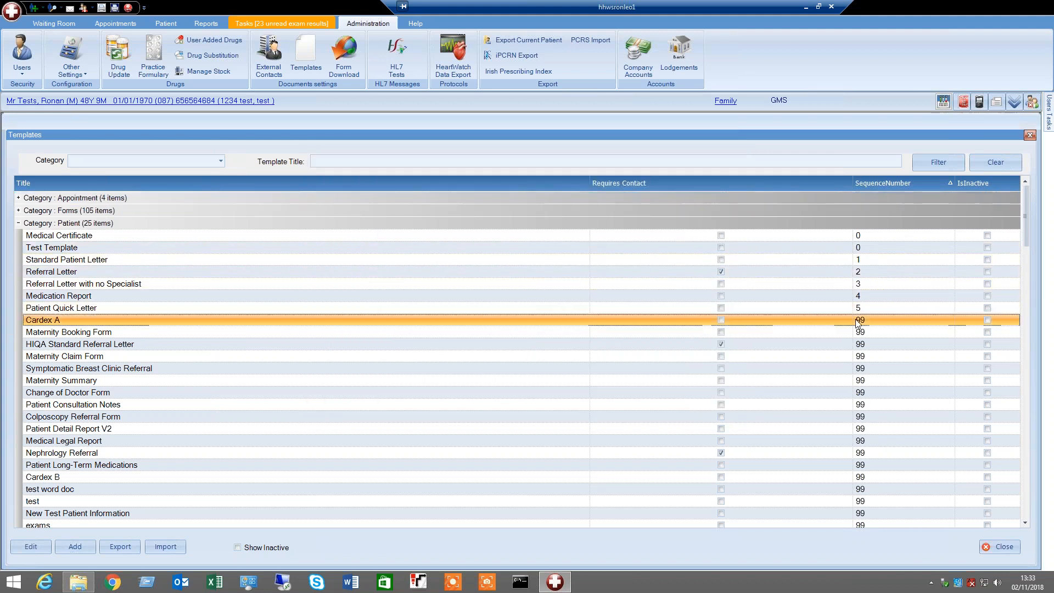
pyautogui.click(31, 546)
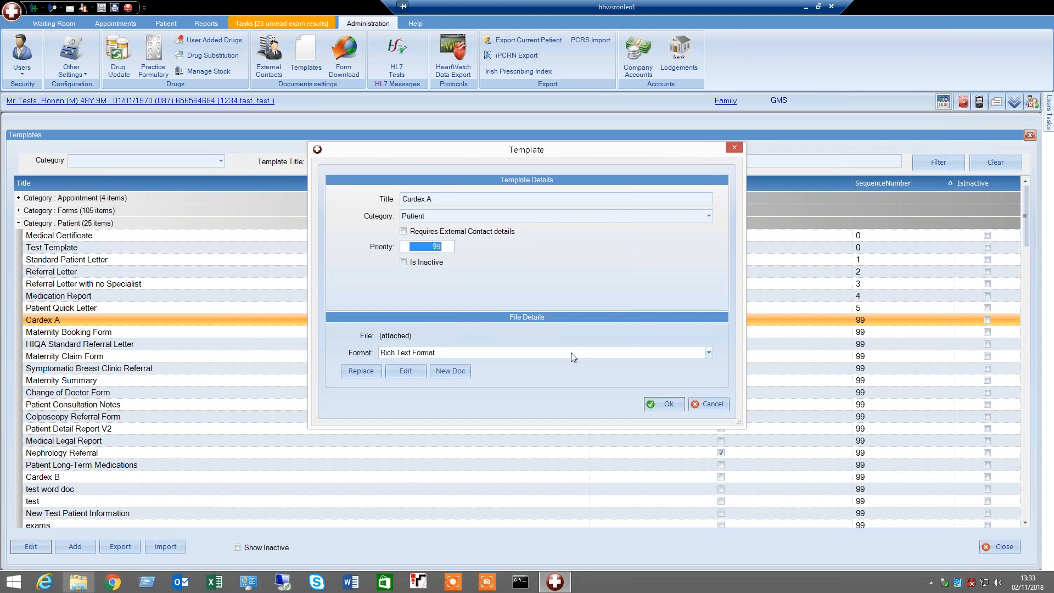
pyautogui.click(710, 407)
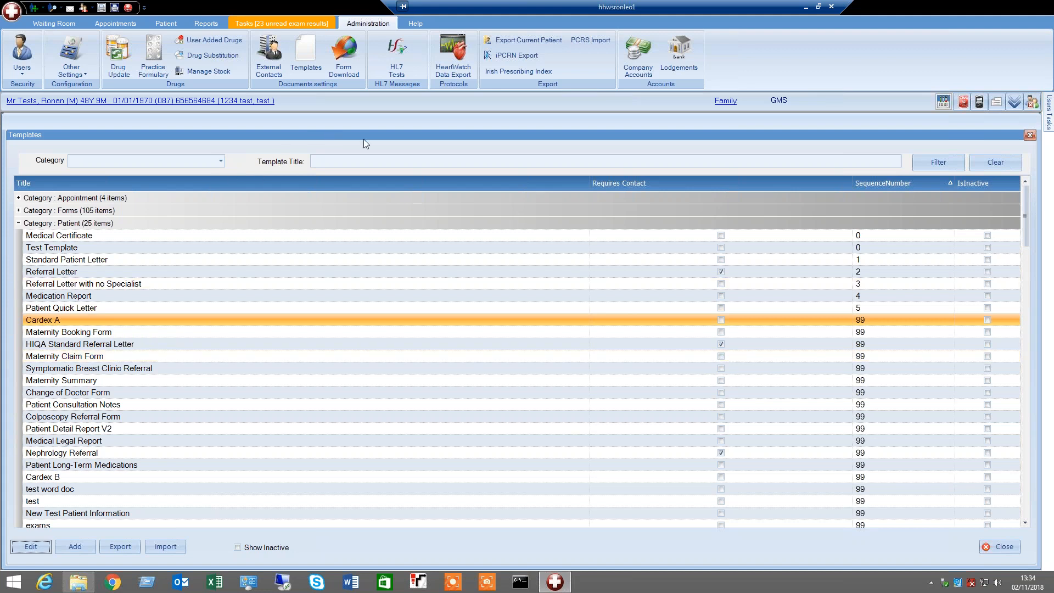
# Review the available template categories, trying System\Accounts\Invoice for a new template, and cancel its details
pyautogui.click(222, 160)
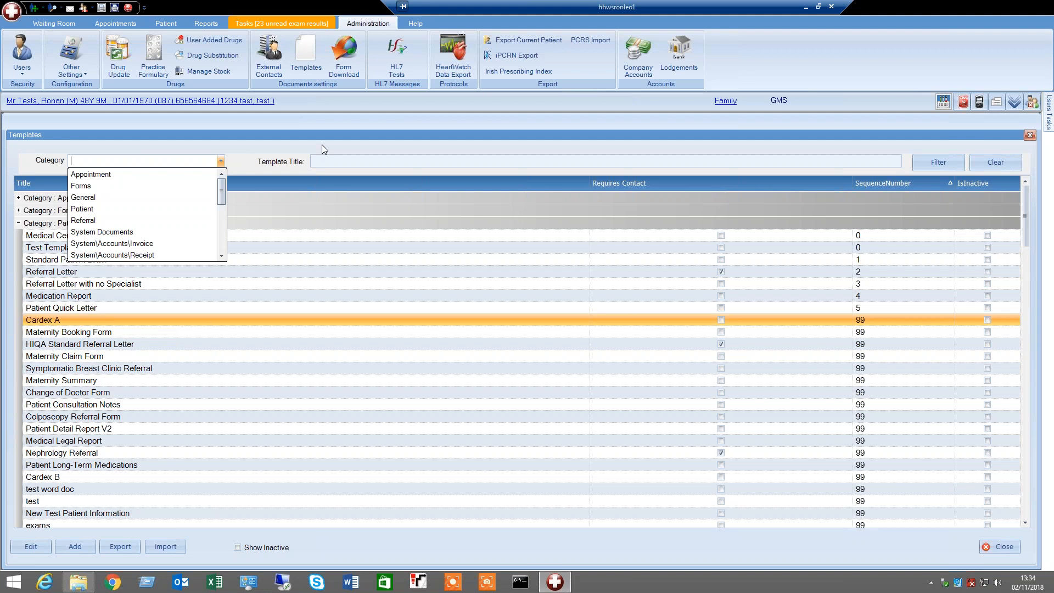
pyautogui.scroll(-1, 222, 201)
pyautogui.scroll(1, 222, 204)
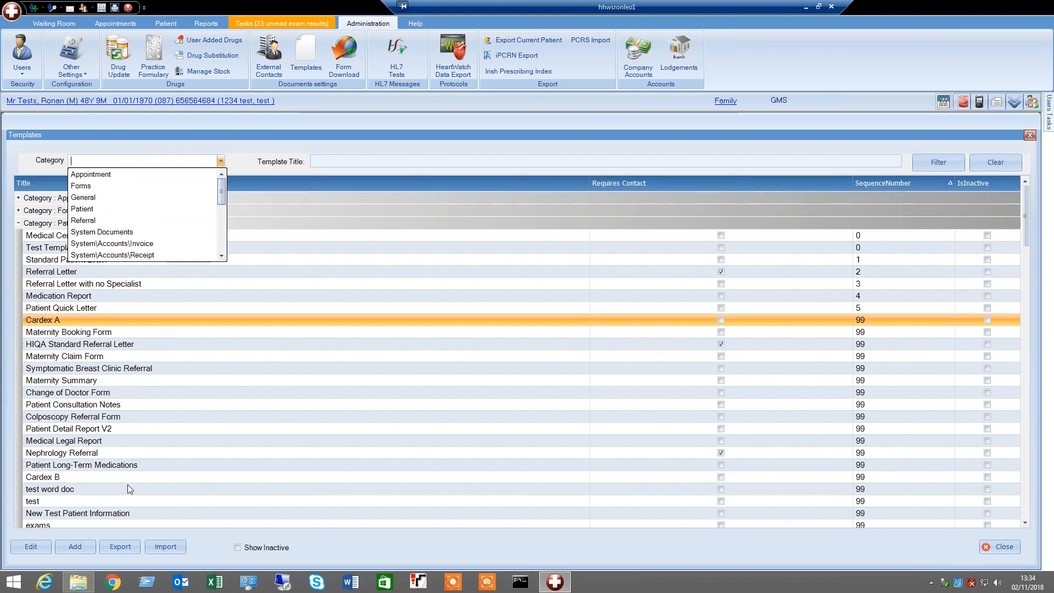
pyautogui.click(59, 546)
pyautogui.click(80, 547)
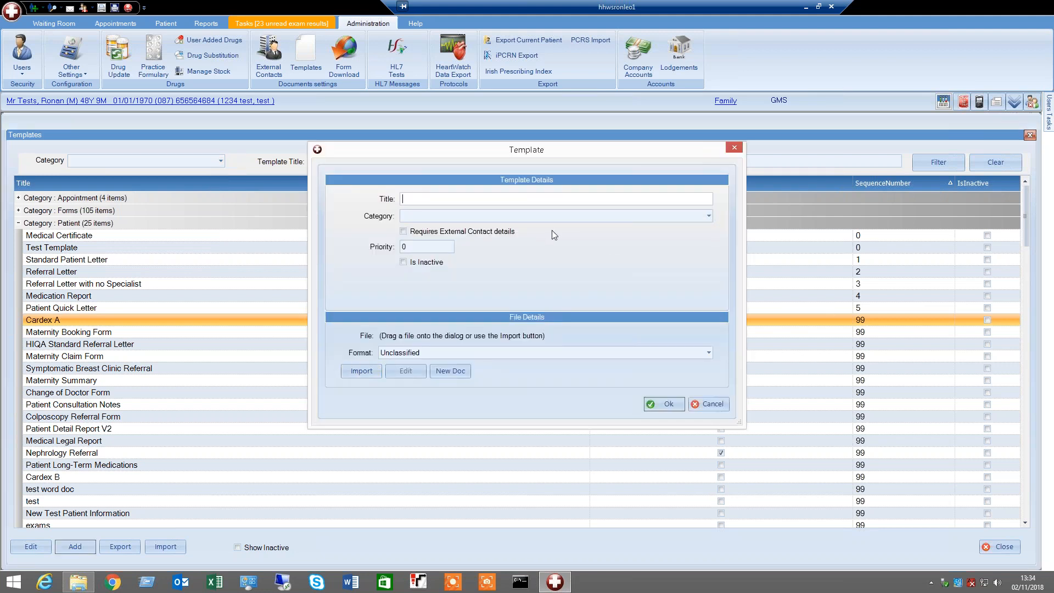
pyautogui.click(511, 215)
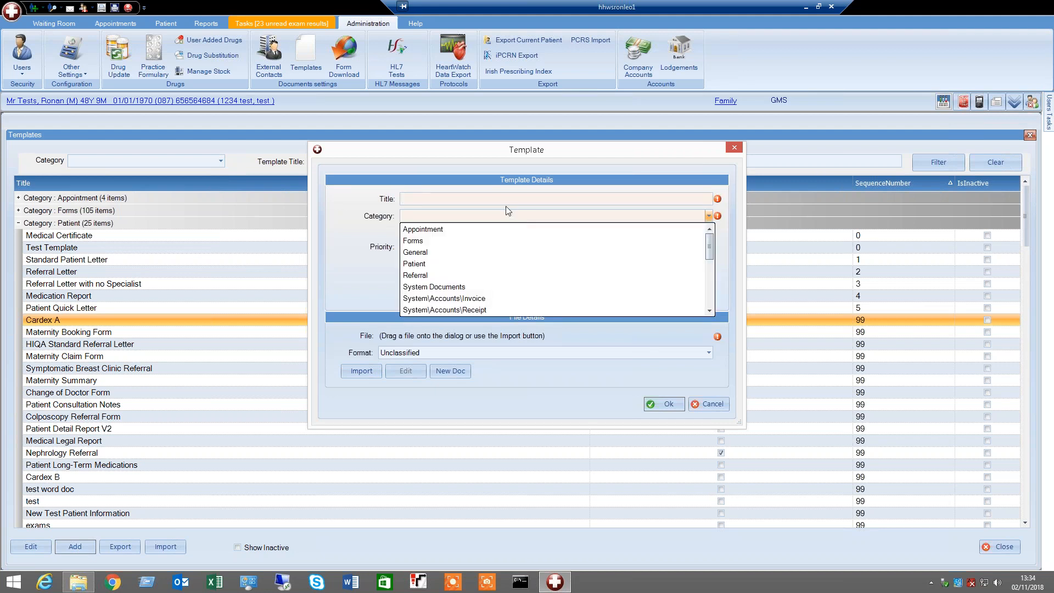
pyautogui.click(476, 298)
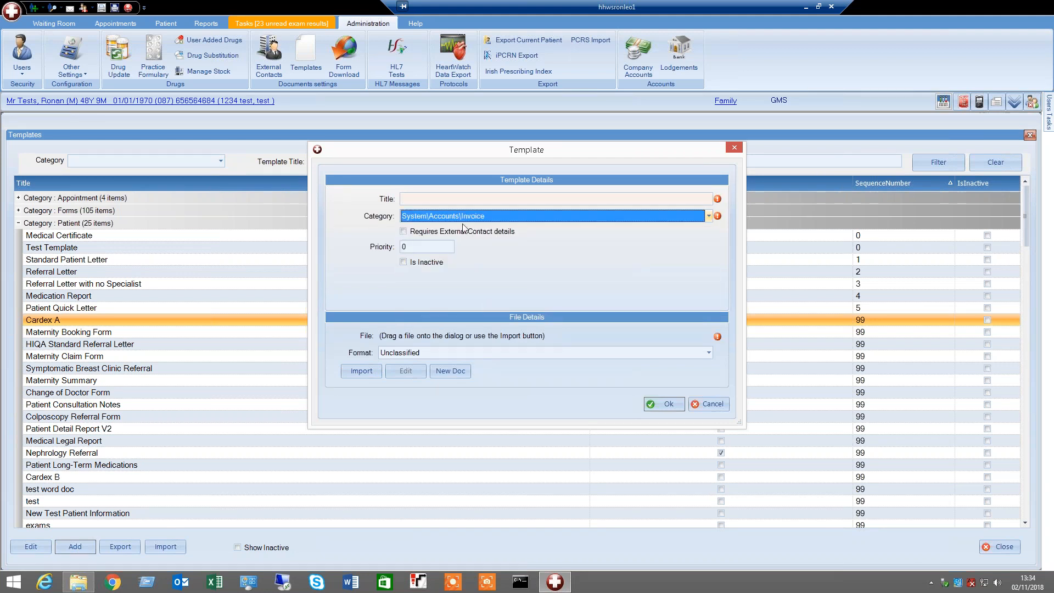
pyautogui.click(712, 404)
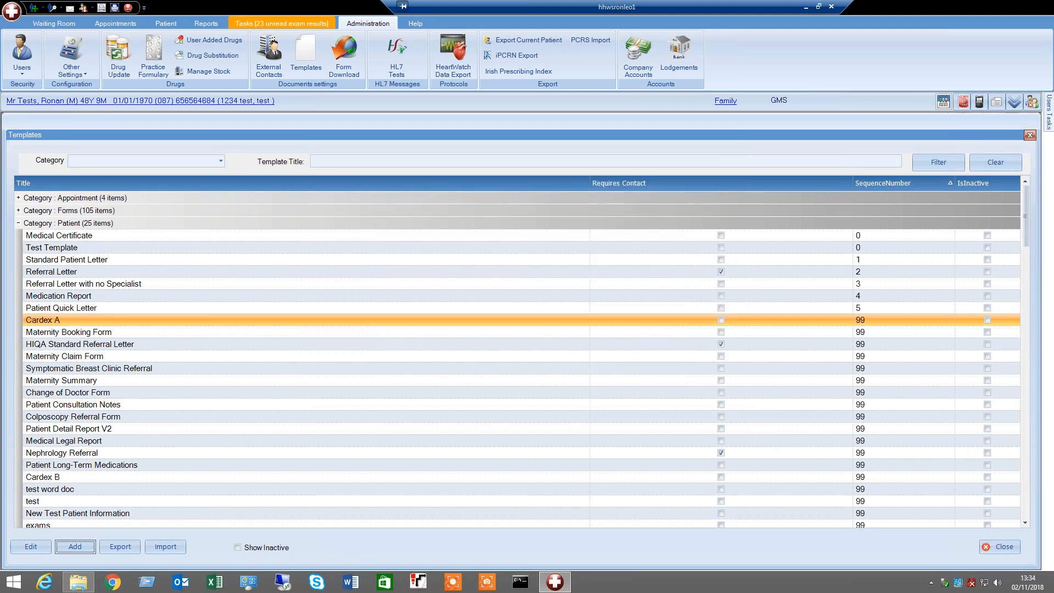
# Close the template list, examine the template choices for a new patient letter, and cancel the letter
pyautogui.click(998, 547)
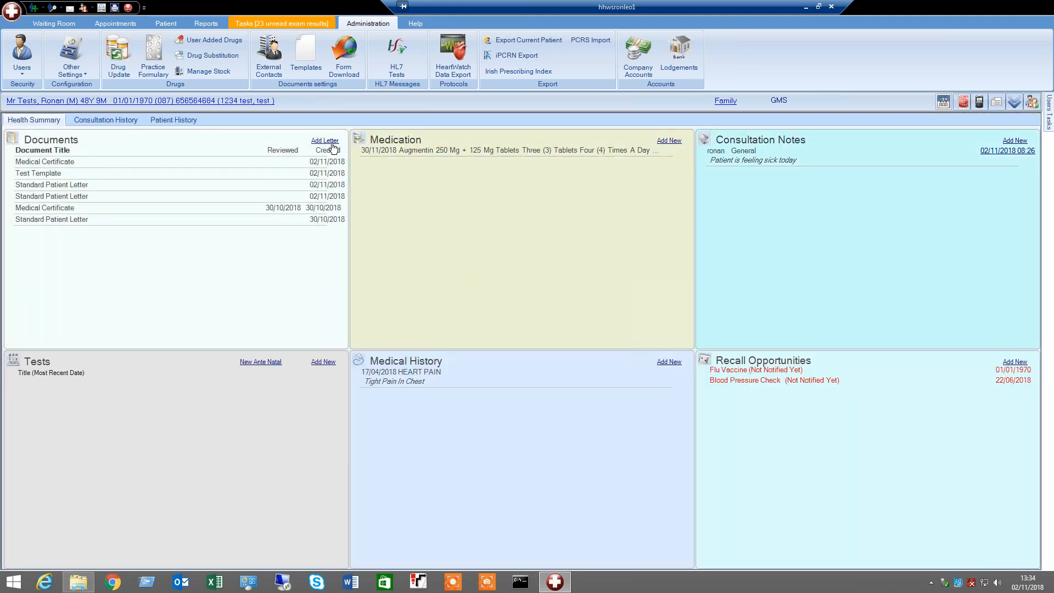
pyautogui.click(524, 255)
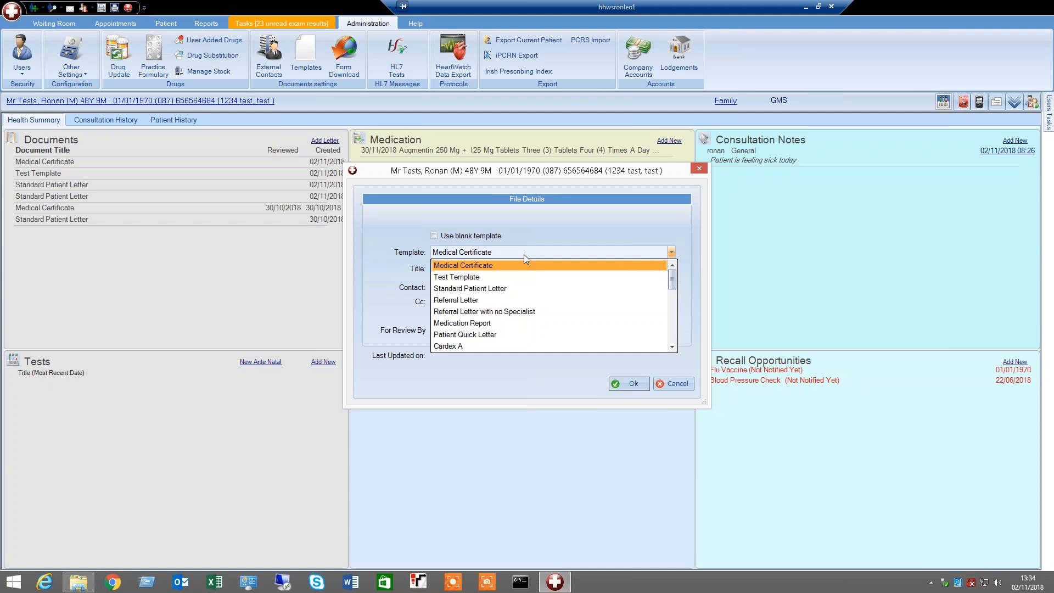
pyautogui.click(550, 223)
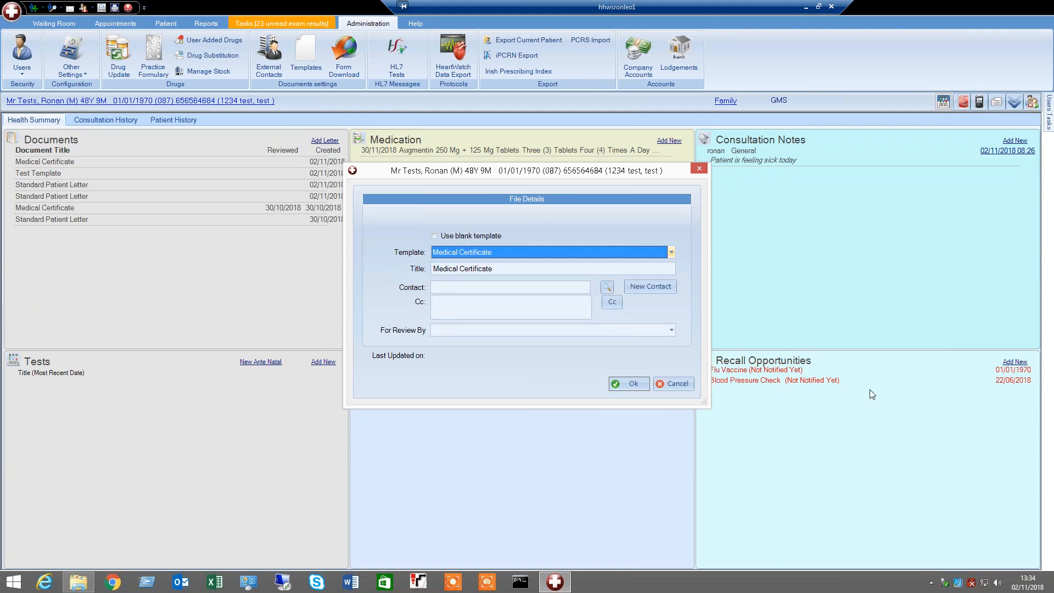
pyautogui.click(677, 384)
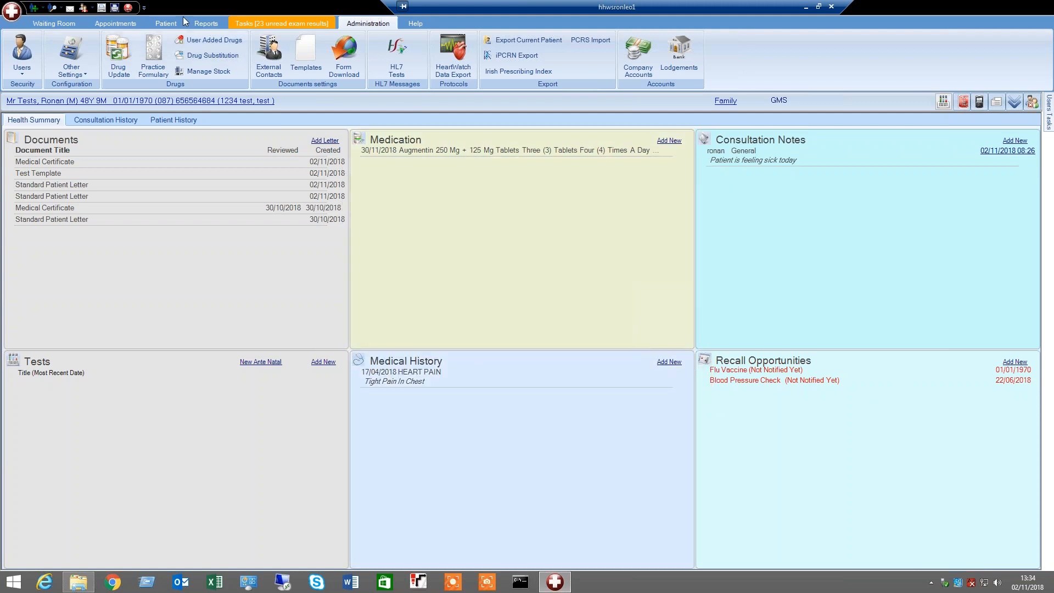
# Reopen the template list and filter it by the title TEST with Show Inactive enabled
pyautogui.click(167, 23)
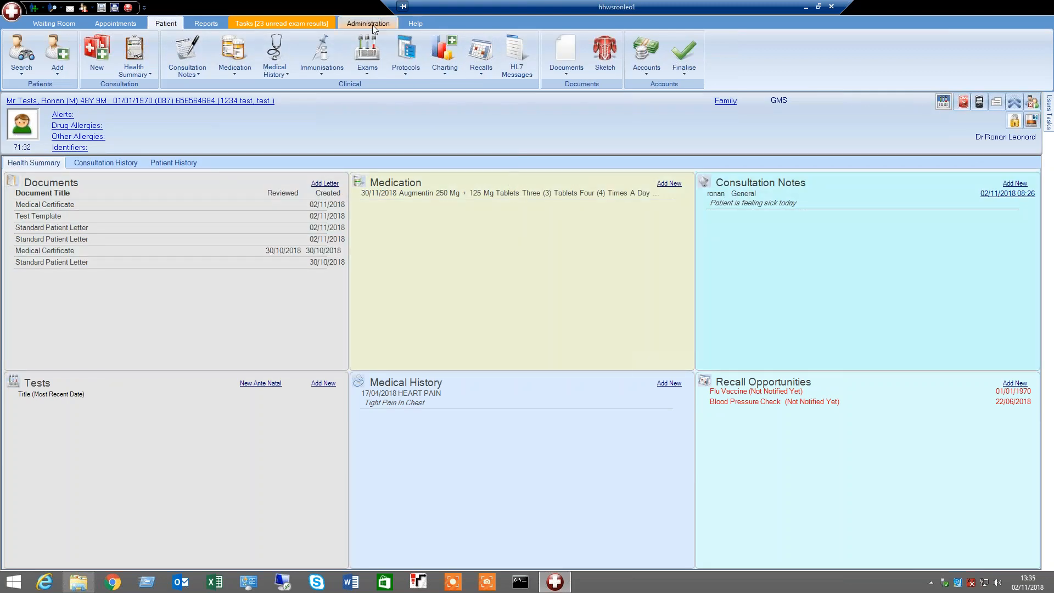
pyautogui.click(372, 24)
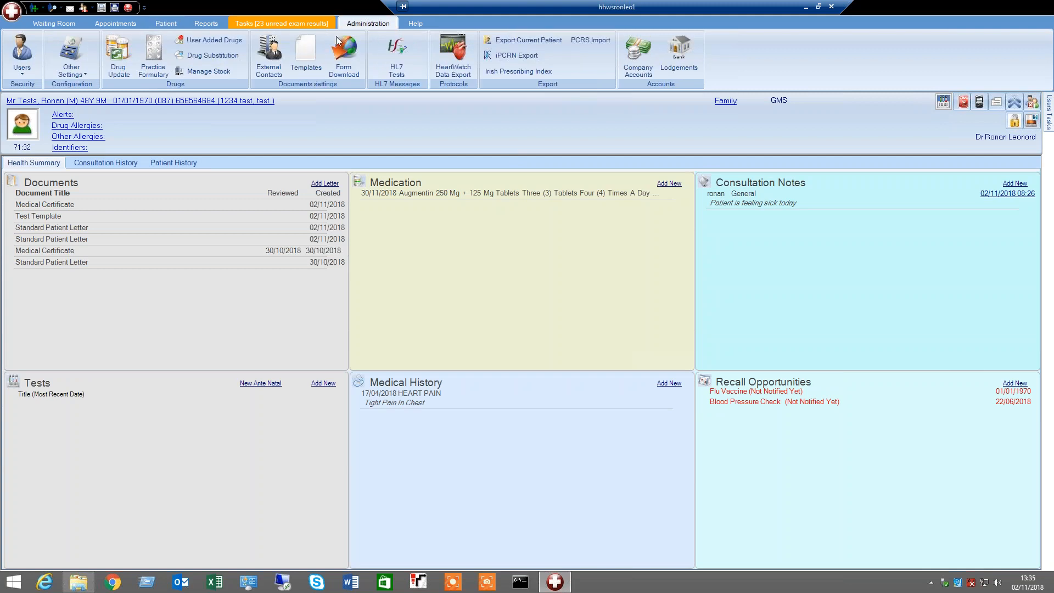
pyautogui.click(313, 54)
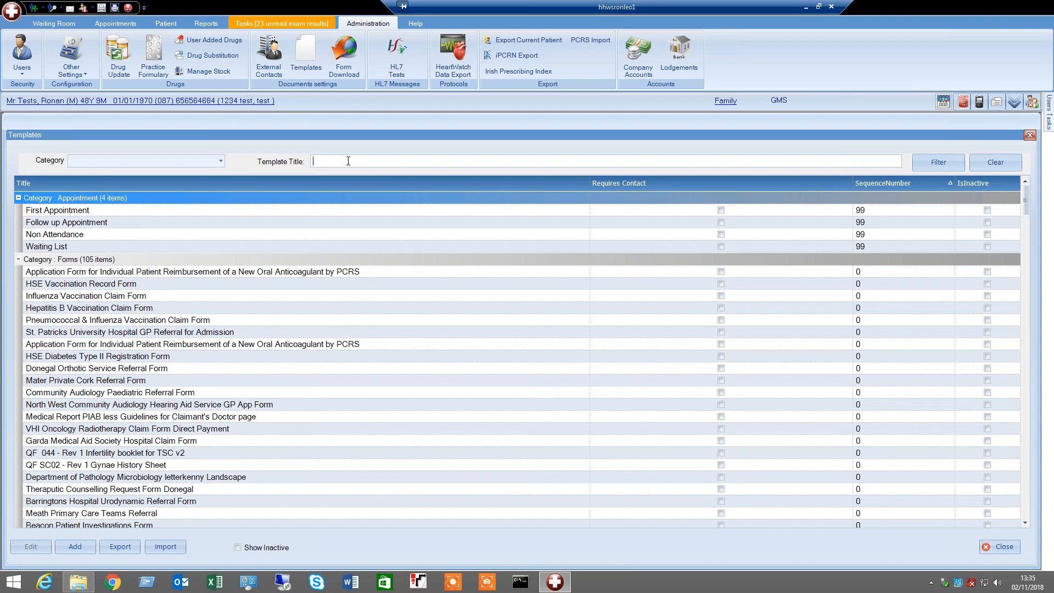
pyautogui.write('TEST')
pyautogui.click(934, 163)
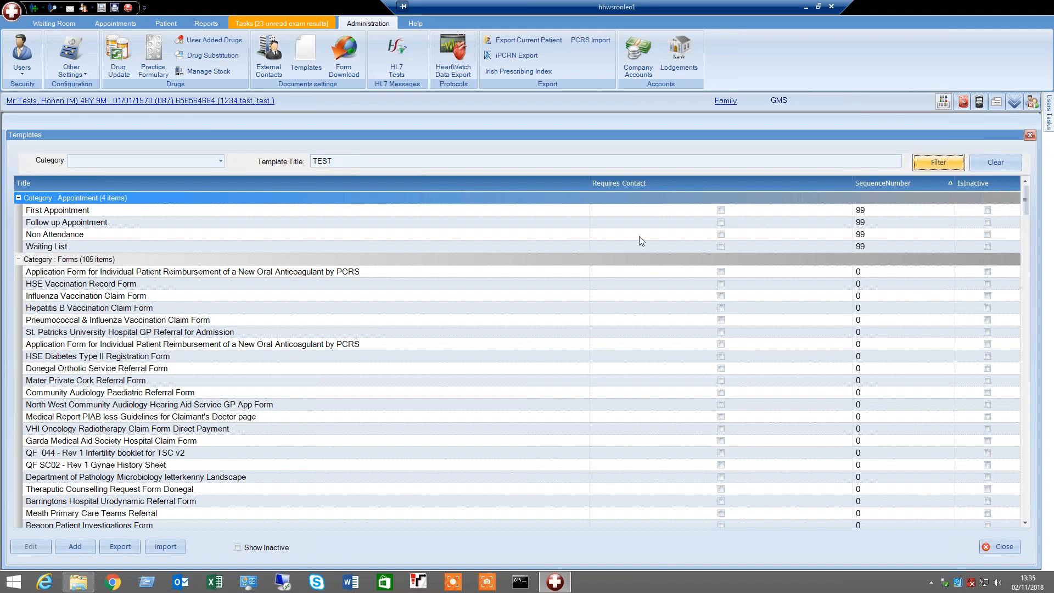
pyautogui.click(238, 547)
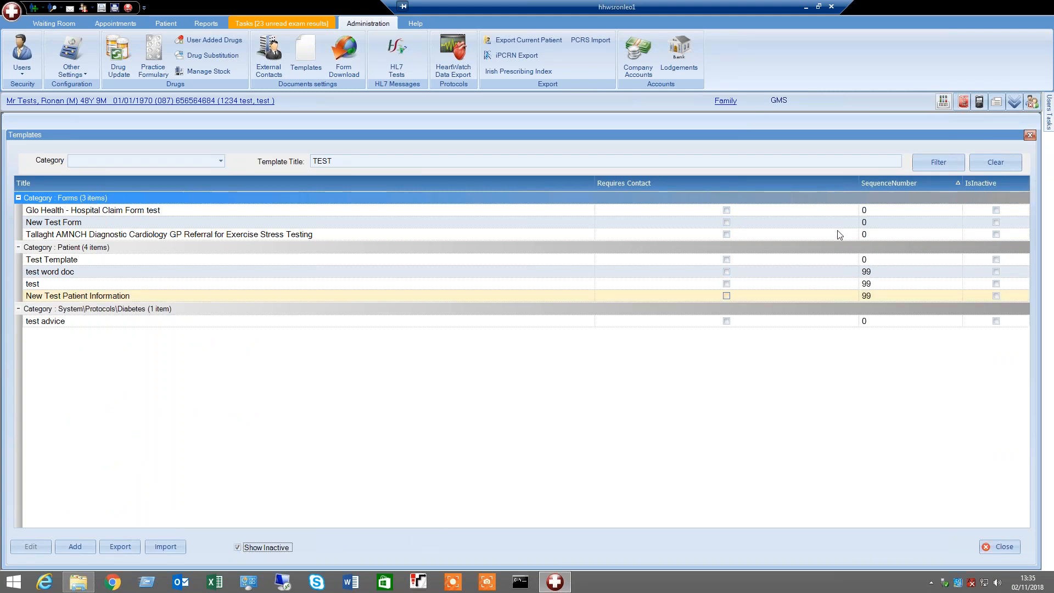
pyautogui.click(934, 168)
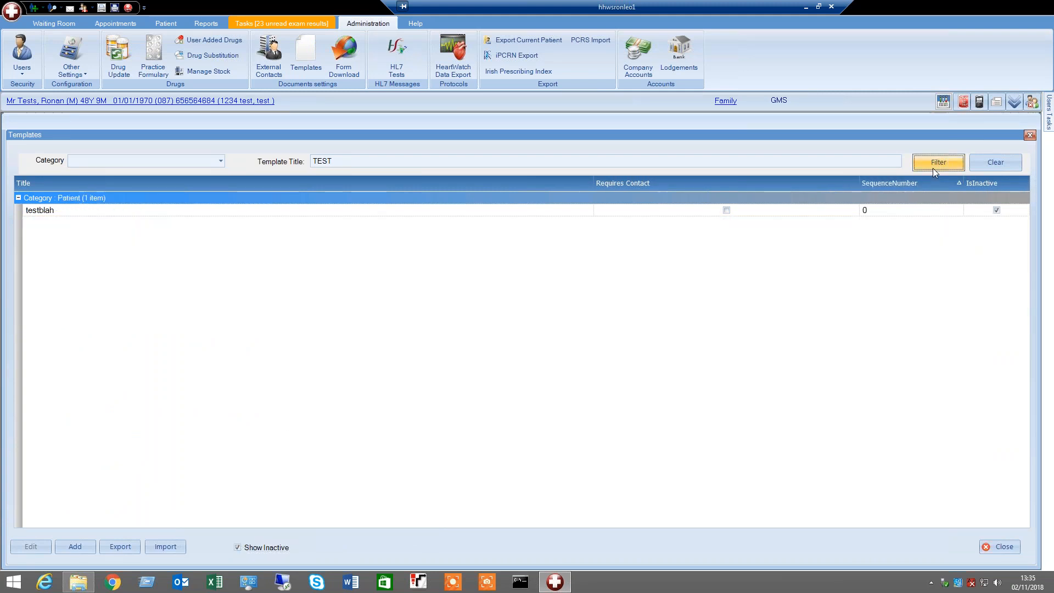
# Examine the Is Inactive option of the testblah template, cancel its details, and return to the patient record view
pyautogui.click(84, 212)
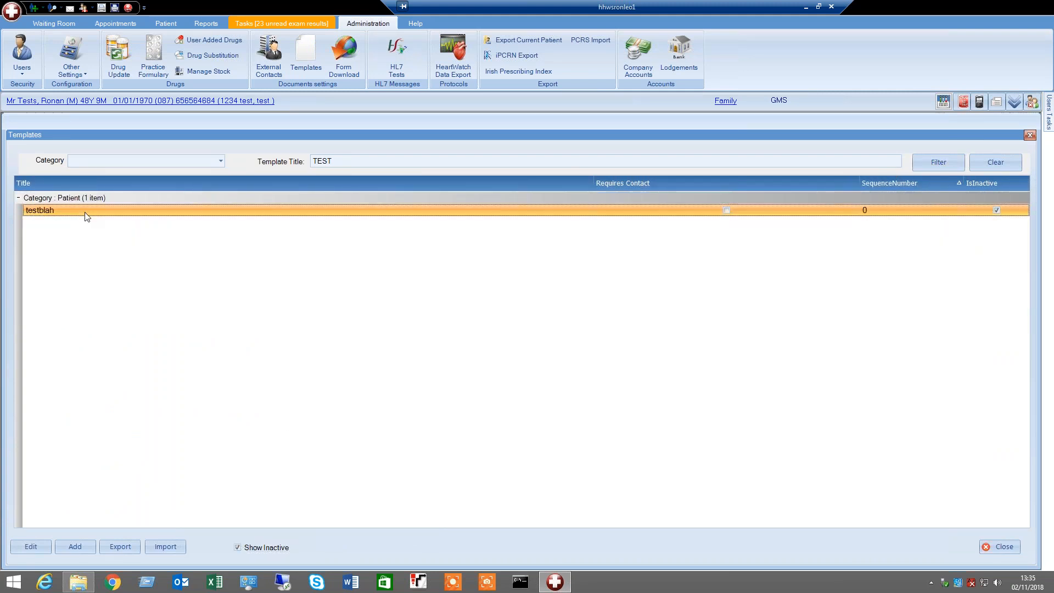
pyautogui.click(36, 545)
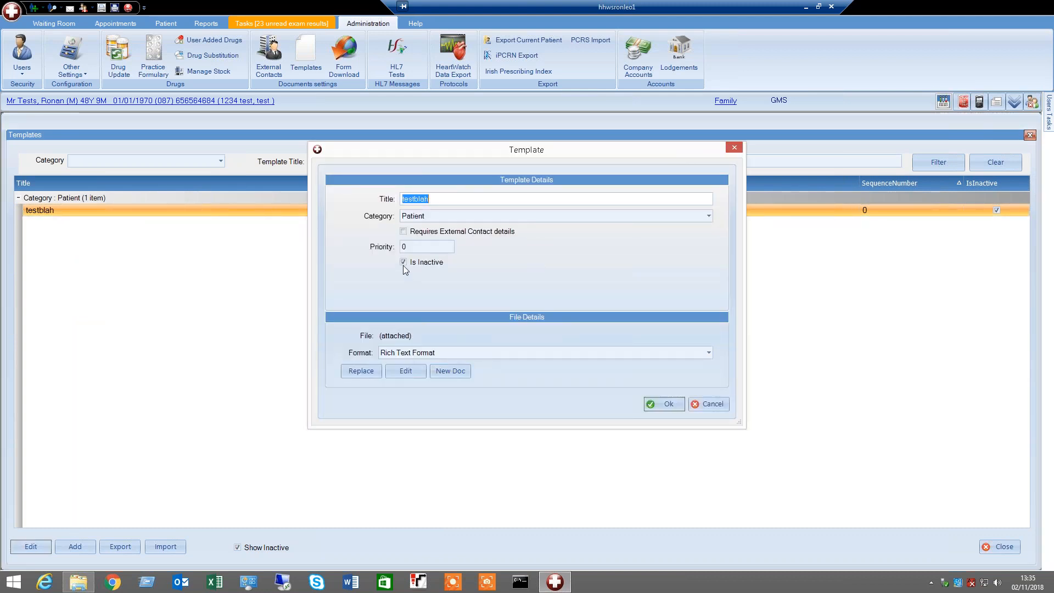
pyautogui.click(711, 405)
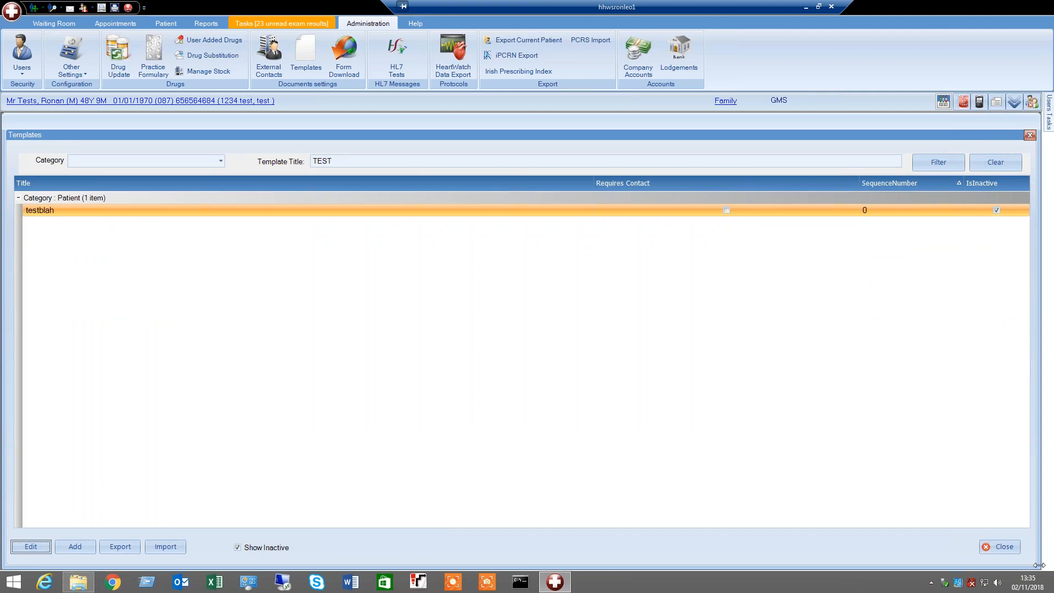
pyautogui.click(1001, 547)
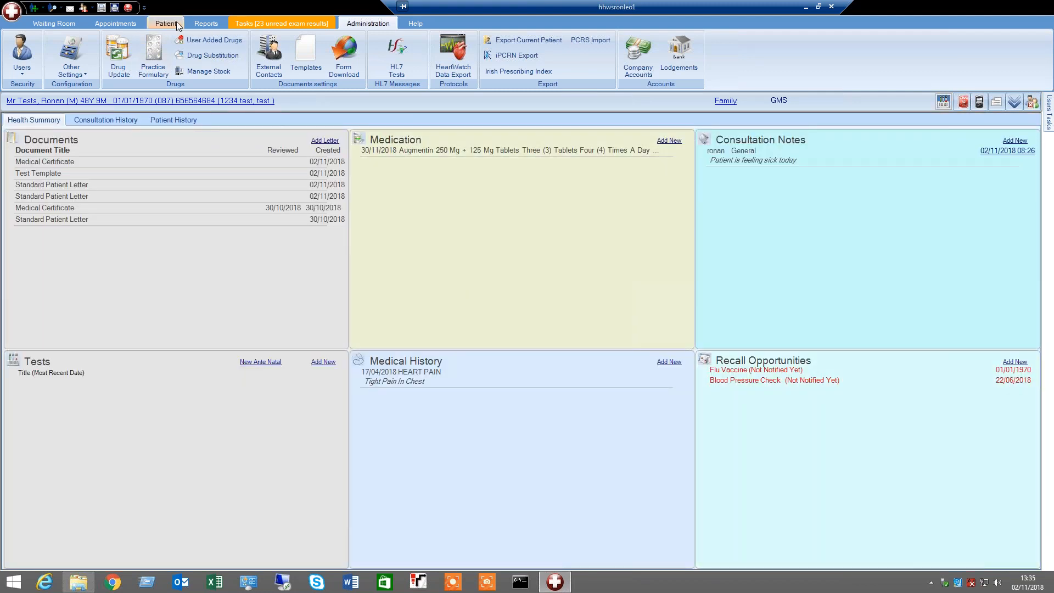
pyautogui.click(176, 27)
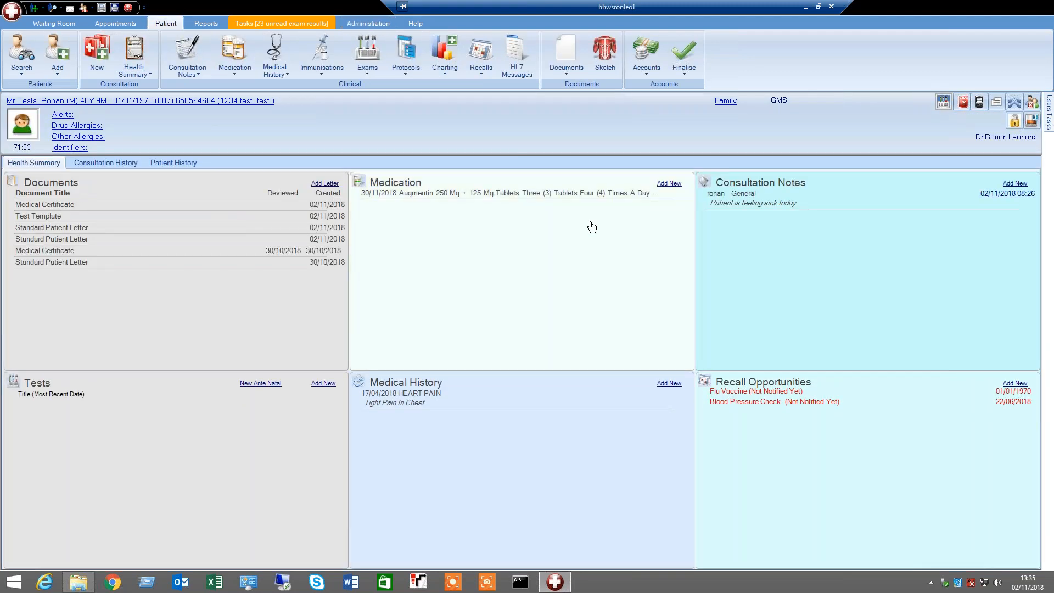